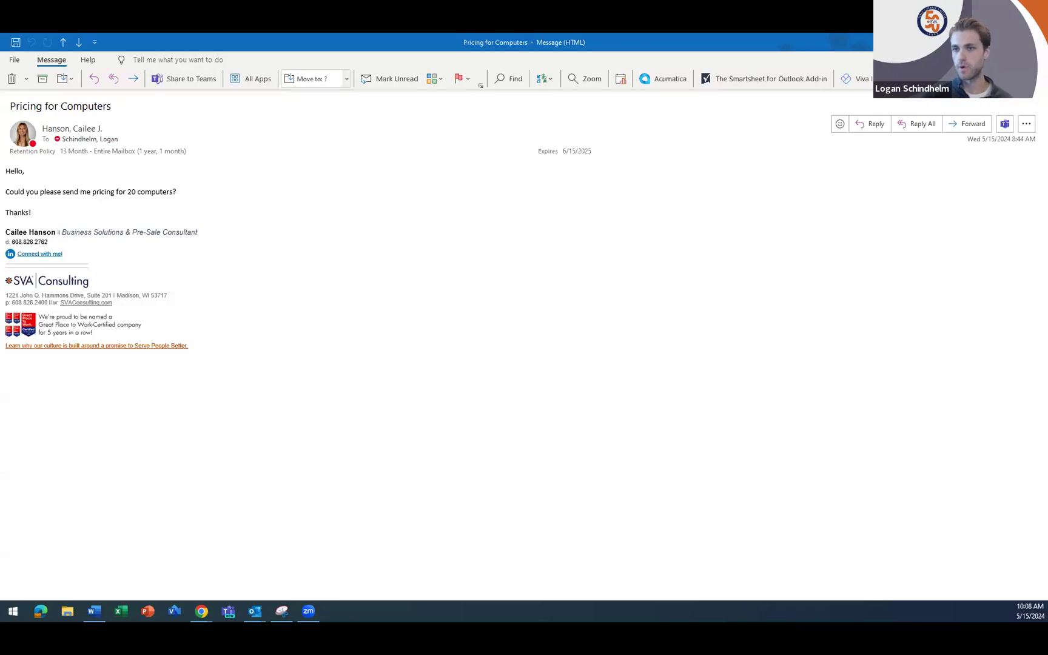
- Create an Acumatica lead from the sender of the Pricing for Computers email, with the source set to Web
click(664, 79)
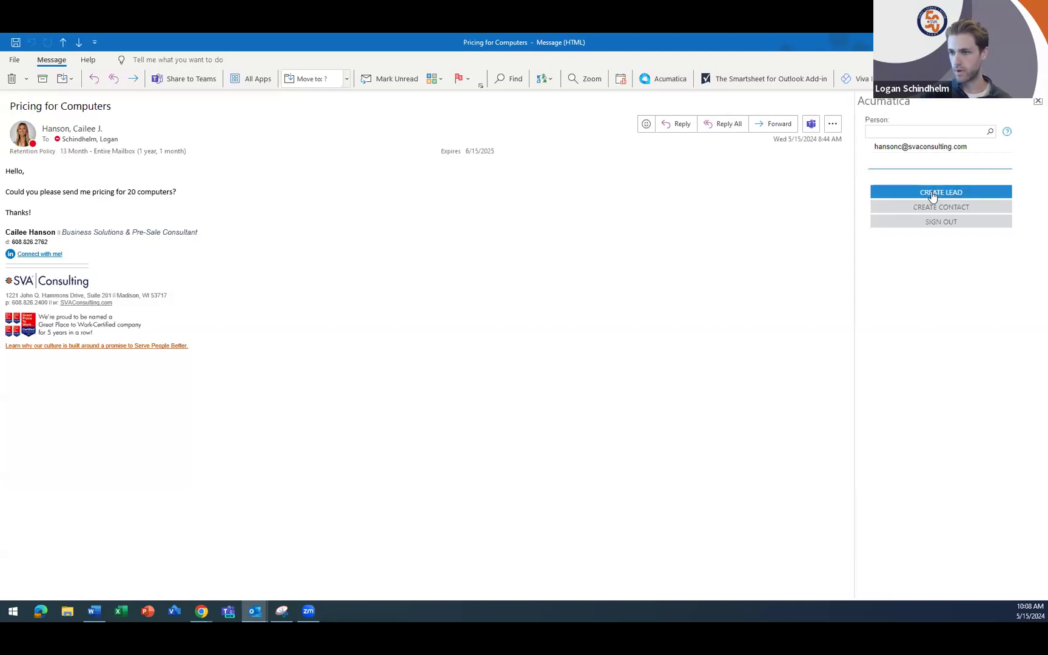
click(941, 193)
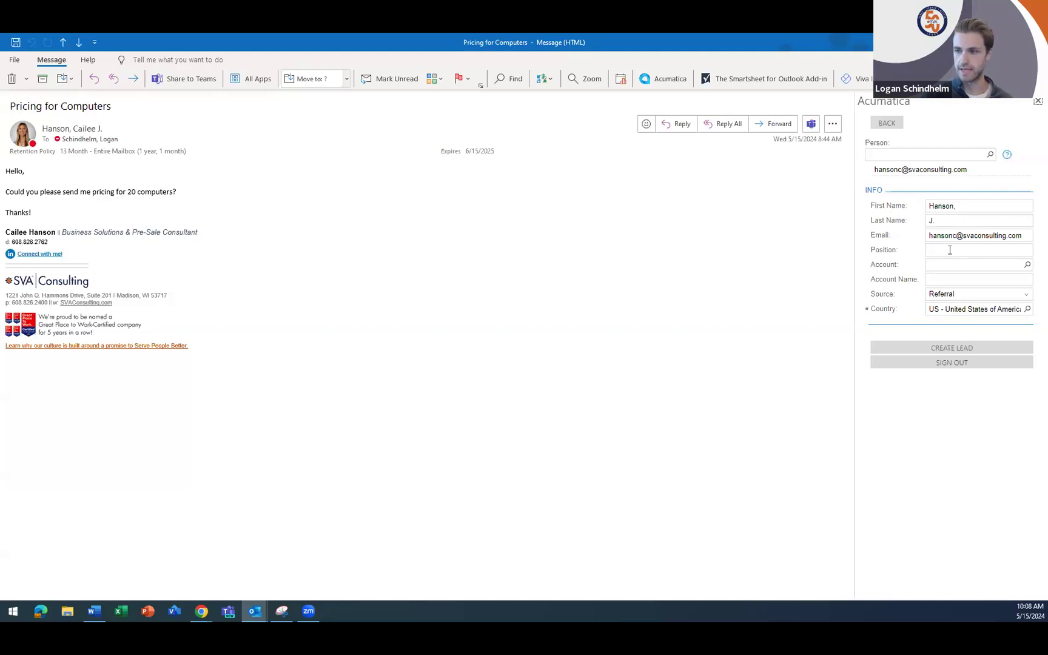
click(952, 299)
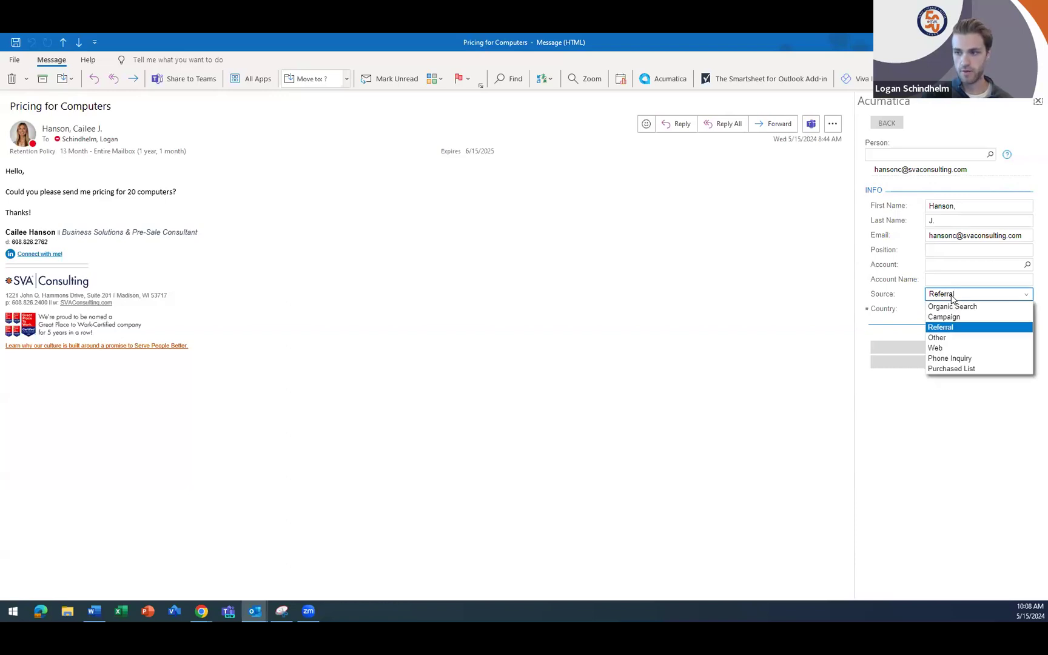
click(955, 347)
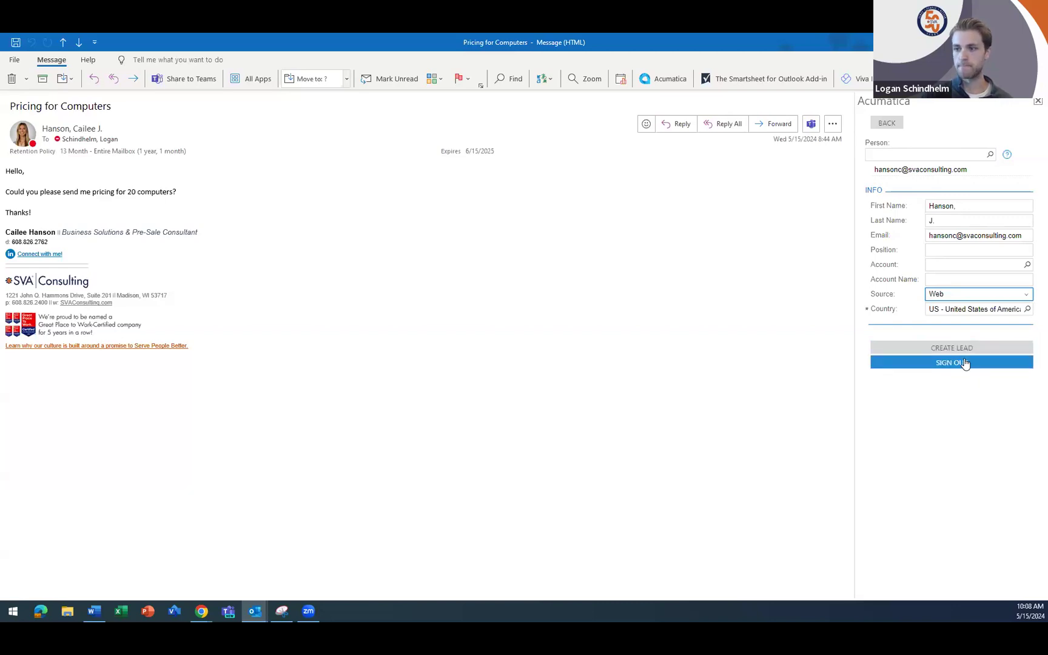
click(932, 349)
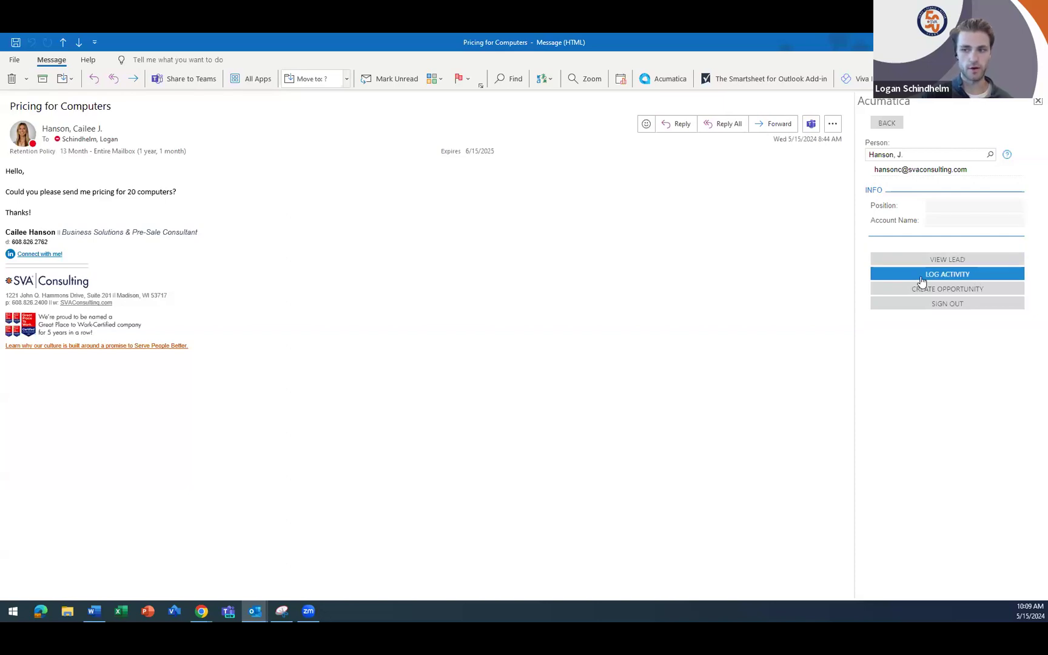
- Log the Pricing for Computers email as an activity on the contact and view it in the lead's activities
click(951, 277)
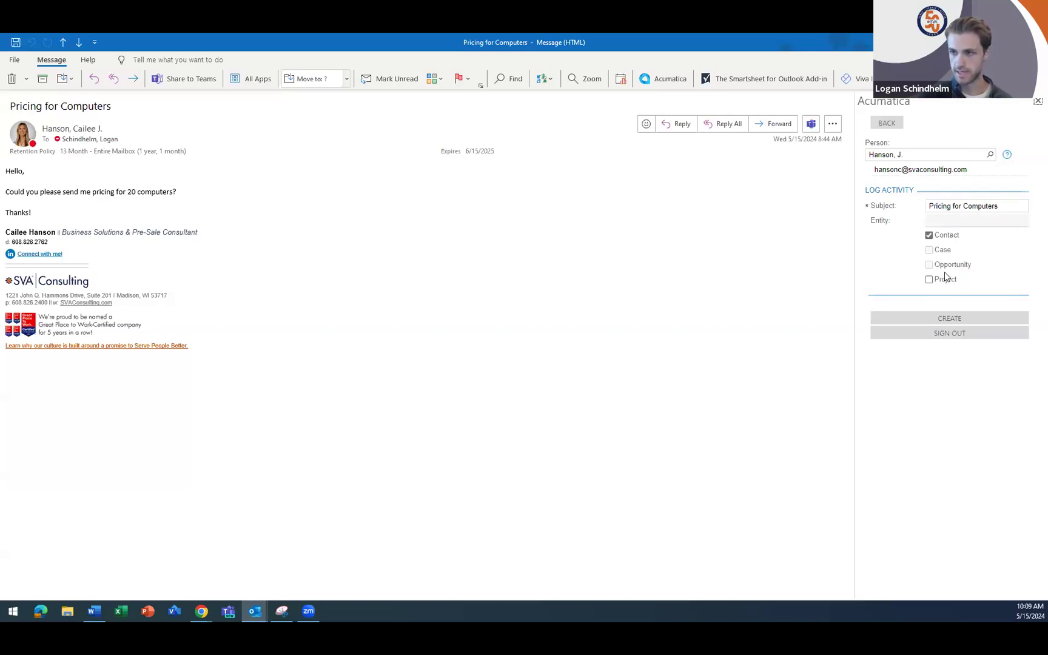
click(943, 318)
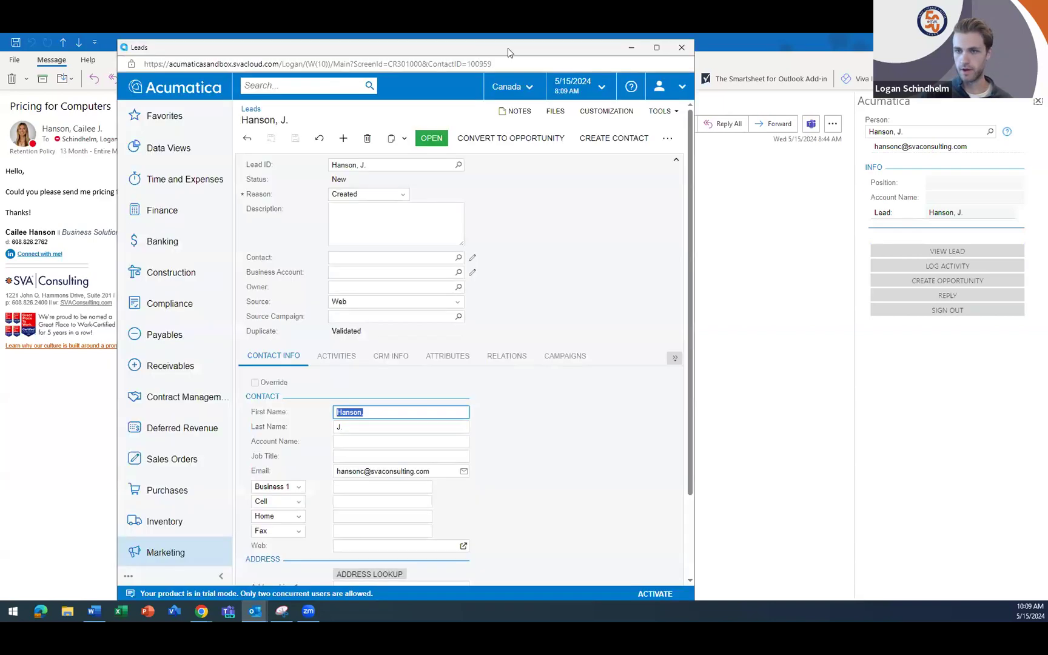
click(656, 47)
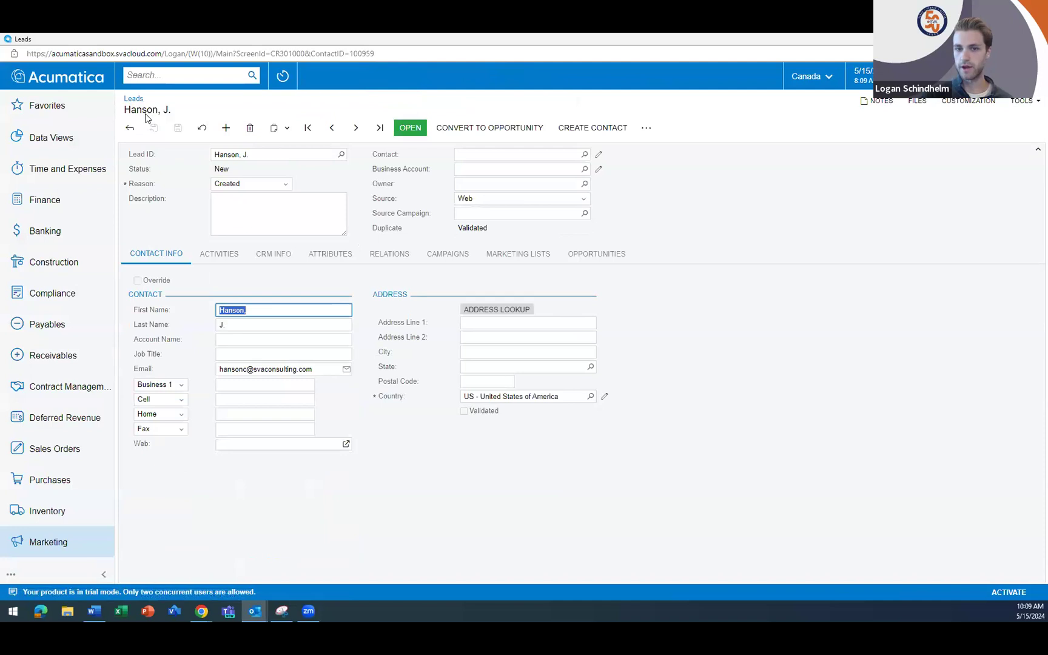
click(217, 253)
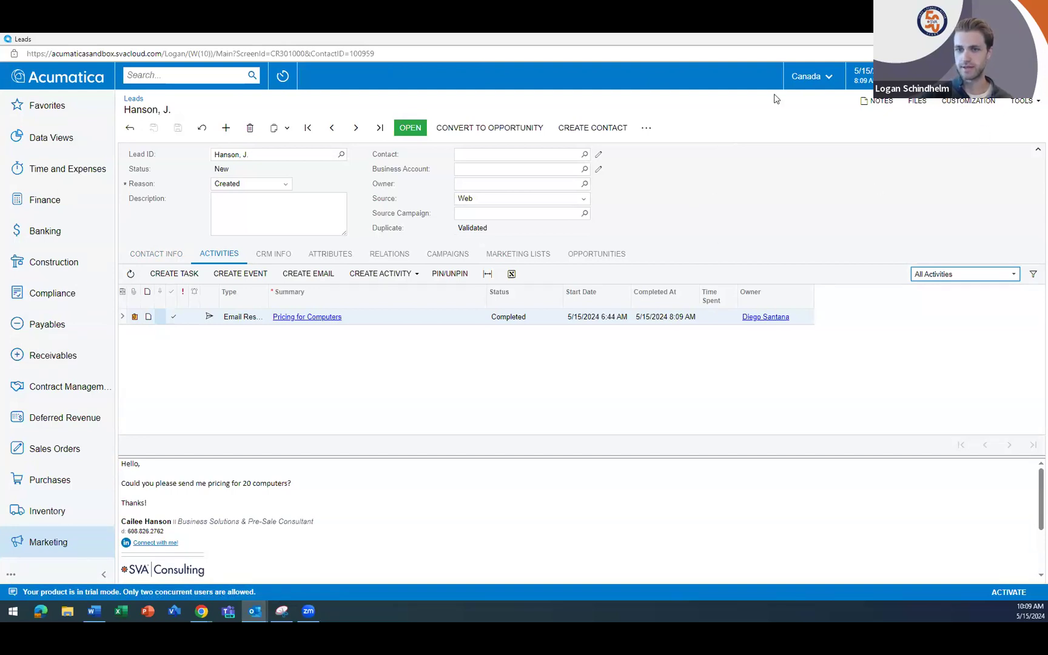
- Switch to Chrome and look over the Customer View dashboard in Acumatica
key(alt+Tab)
click(204, 614)
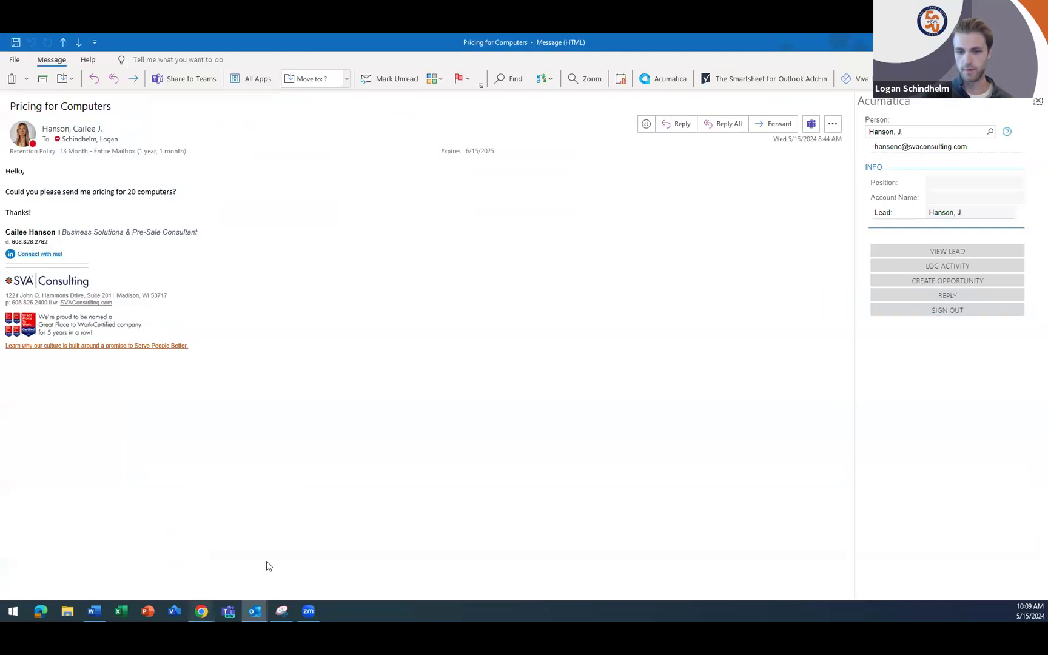
click(271, 553)
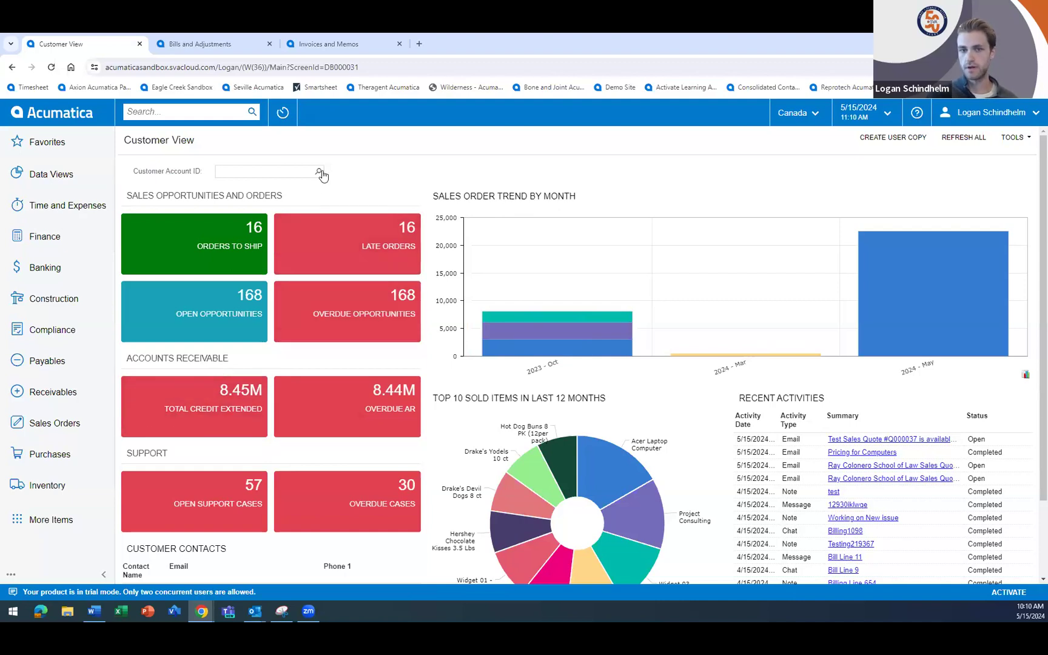
click(271, 168)
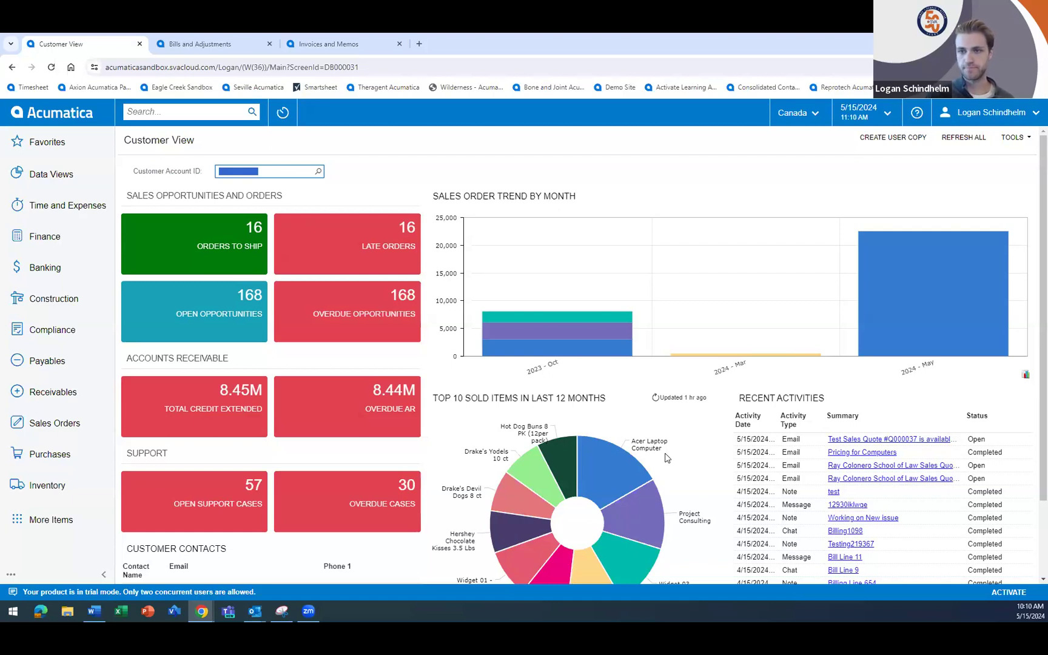
- Open the lead created from the email in the Marketing workspace's list of leads
click(52, 521)
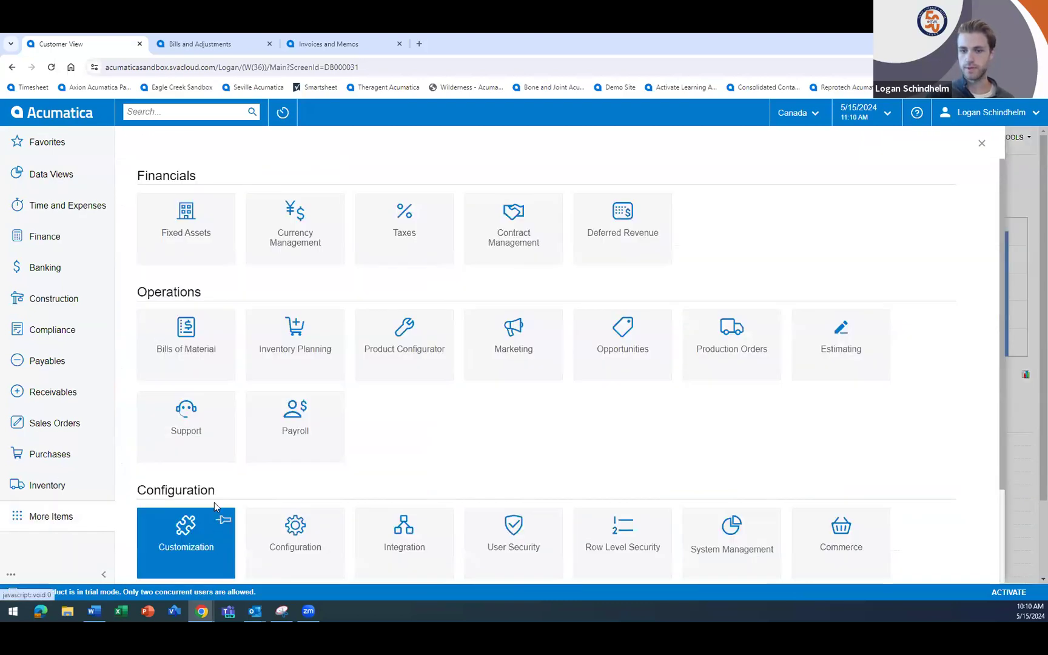
click(507, 345)
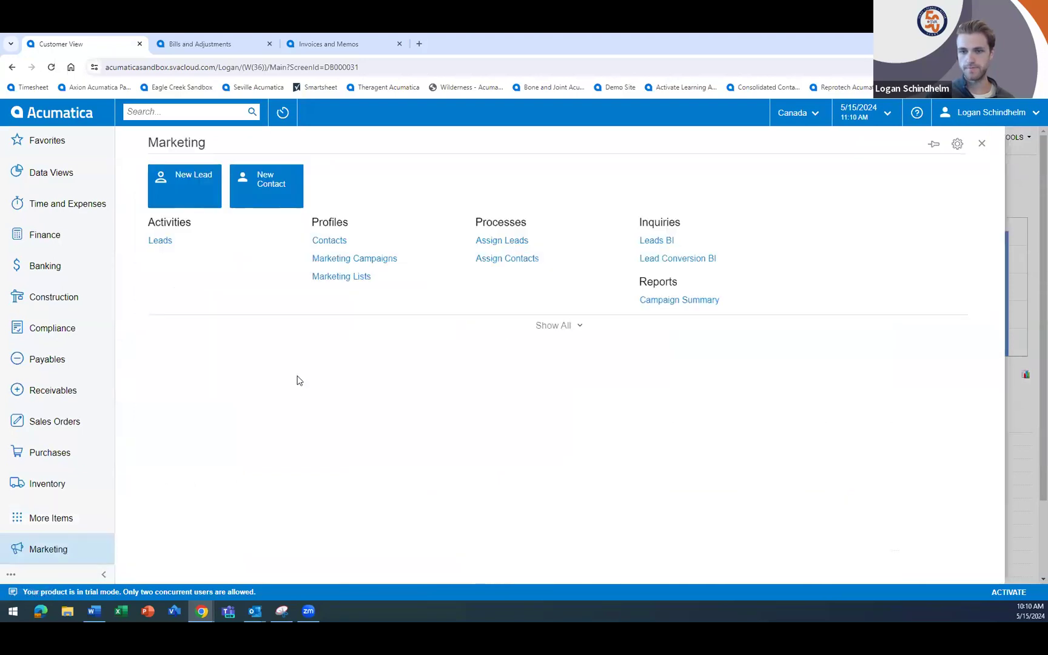
click(160, 241)
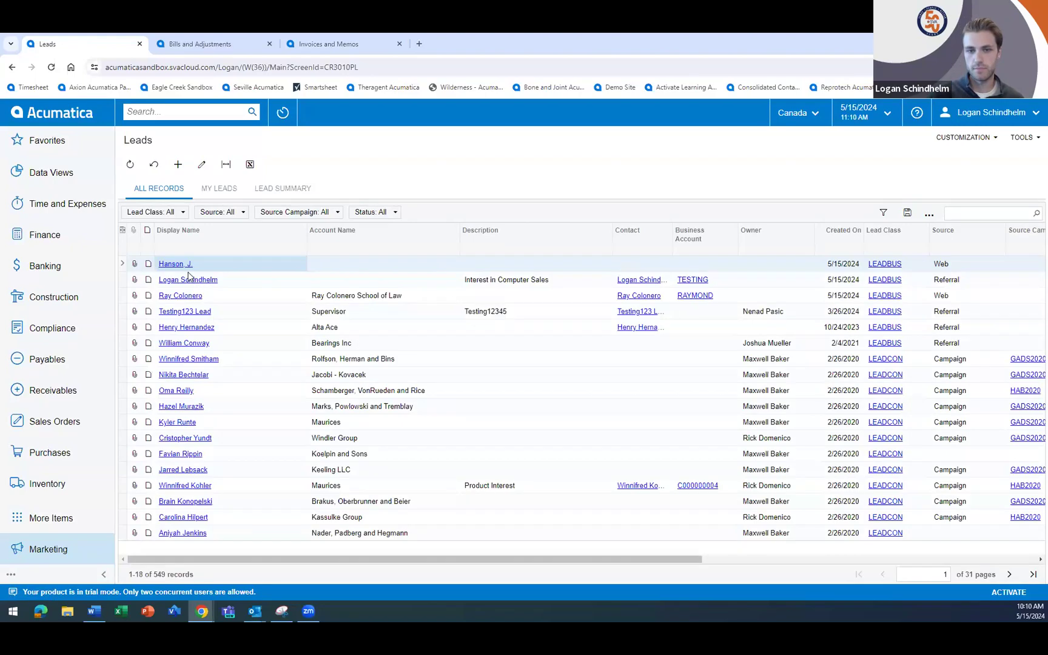
click(175, 264)
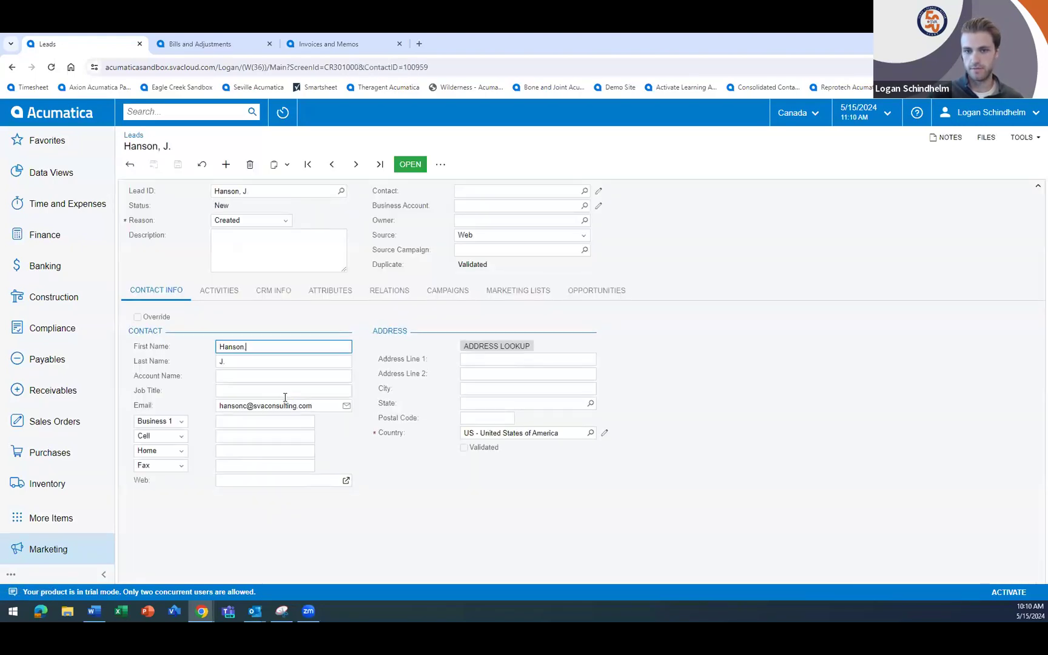
- Correct the lead's first and last name to match the email sender's full name, and save the lead
click(242, 361)
click(241, 348)
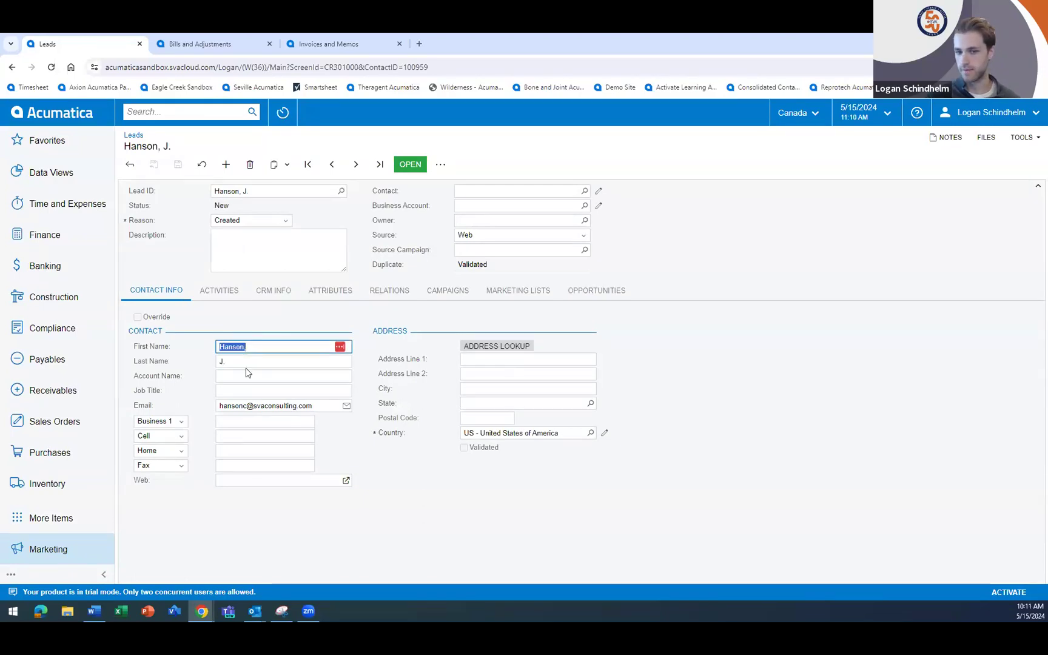
key(Tab)
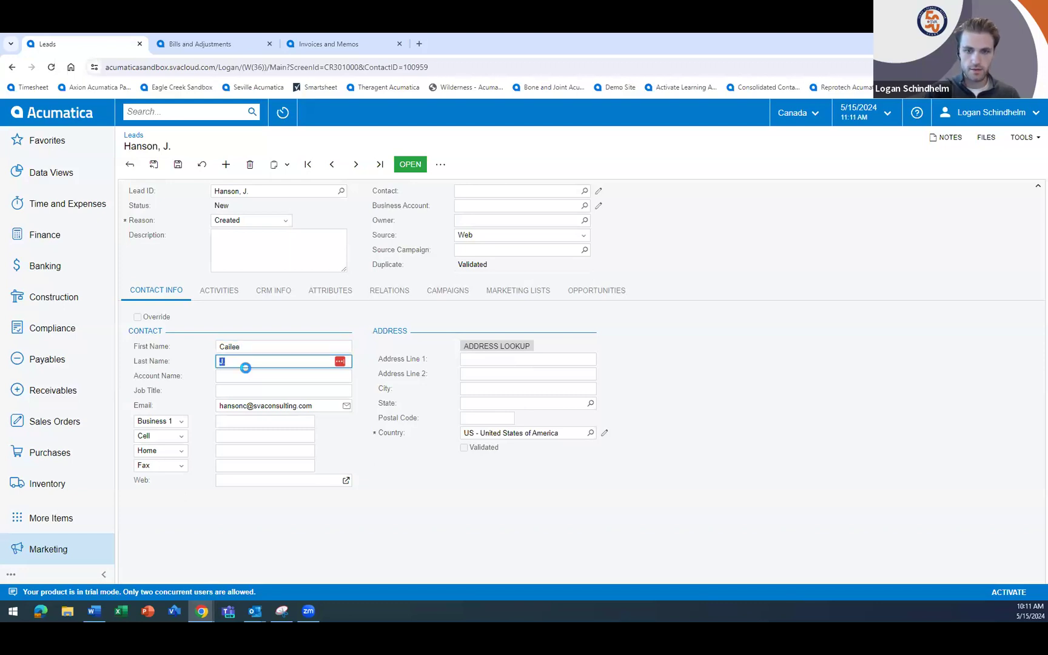
key(Tab)
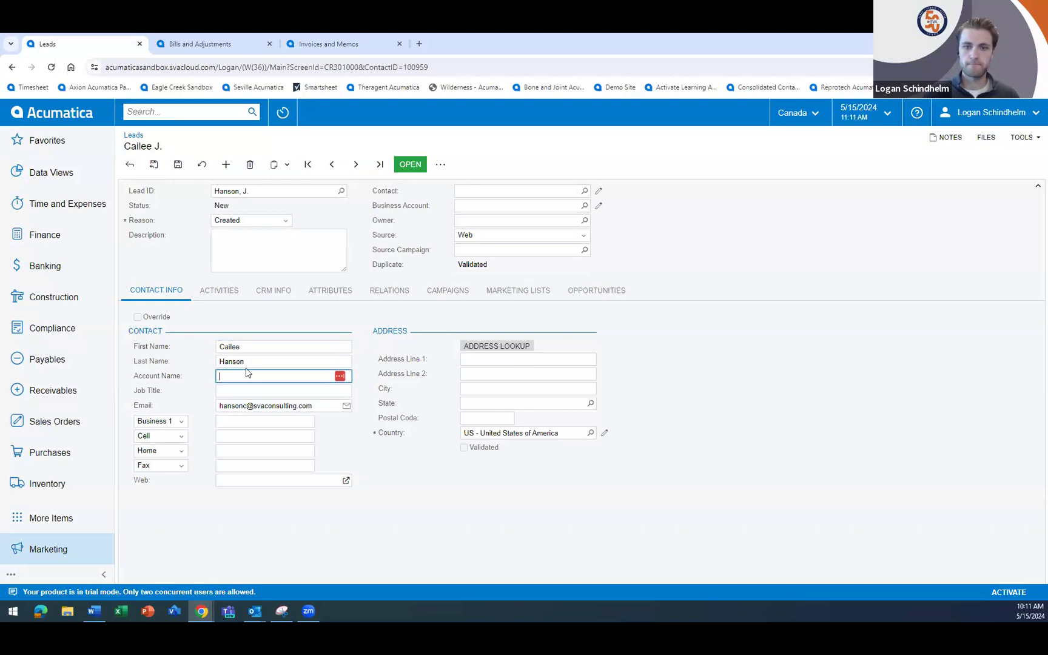
click(176, 164)
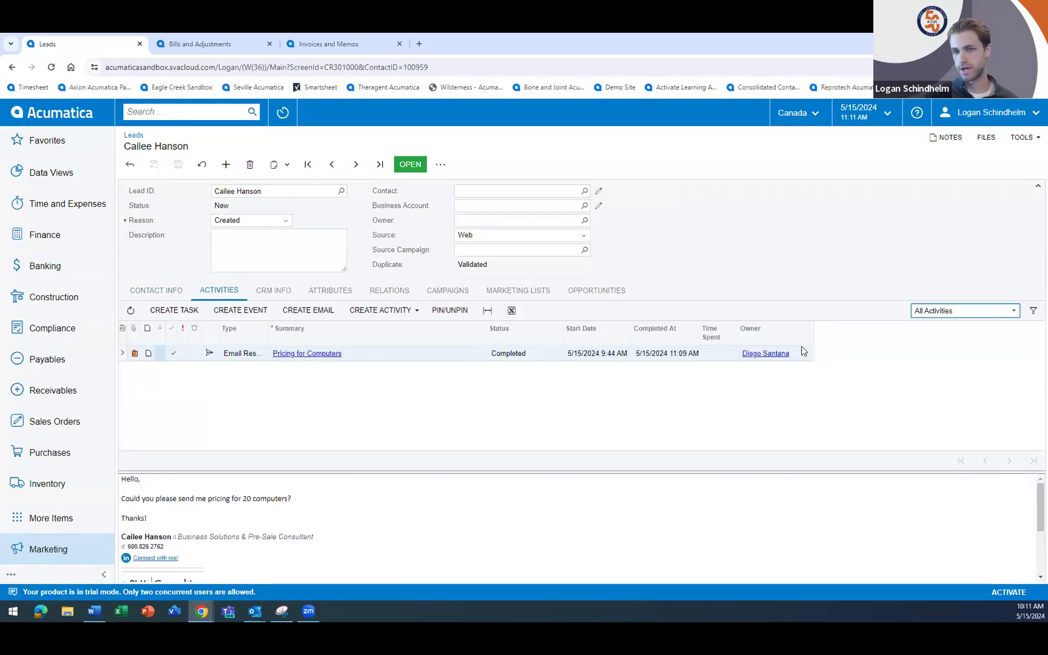
- Return to the lead's contact info and open the lead with the reason Potential Interest
click(145, 292)
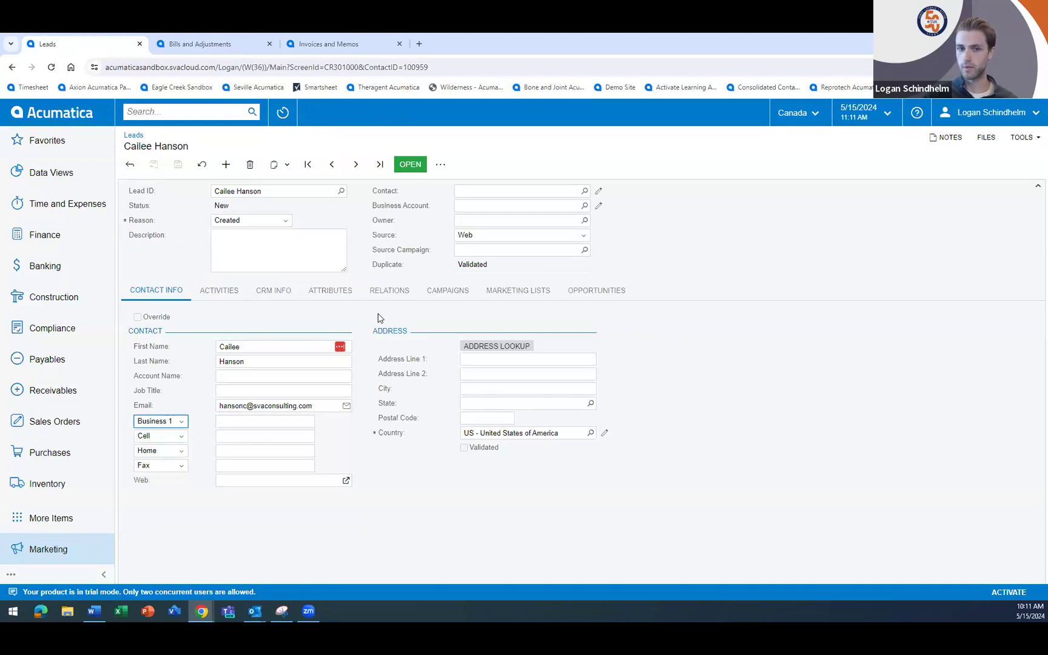
click(410, 165)
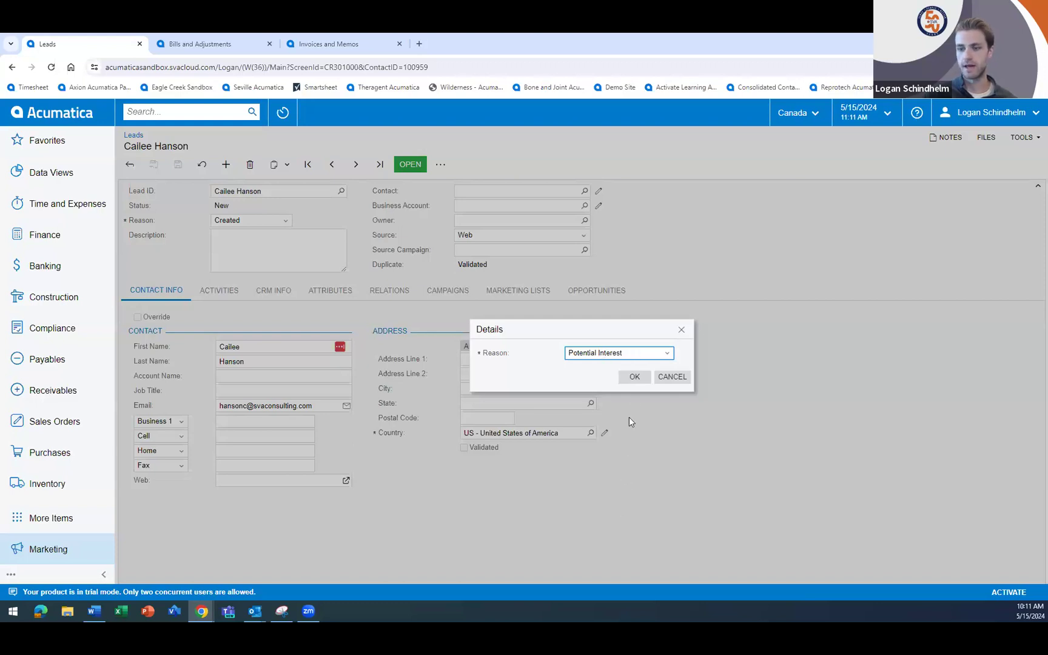
click(634, 377)
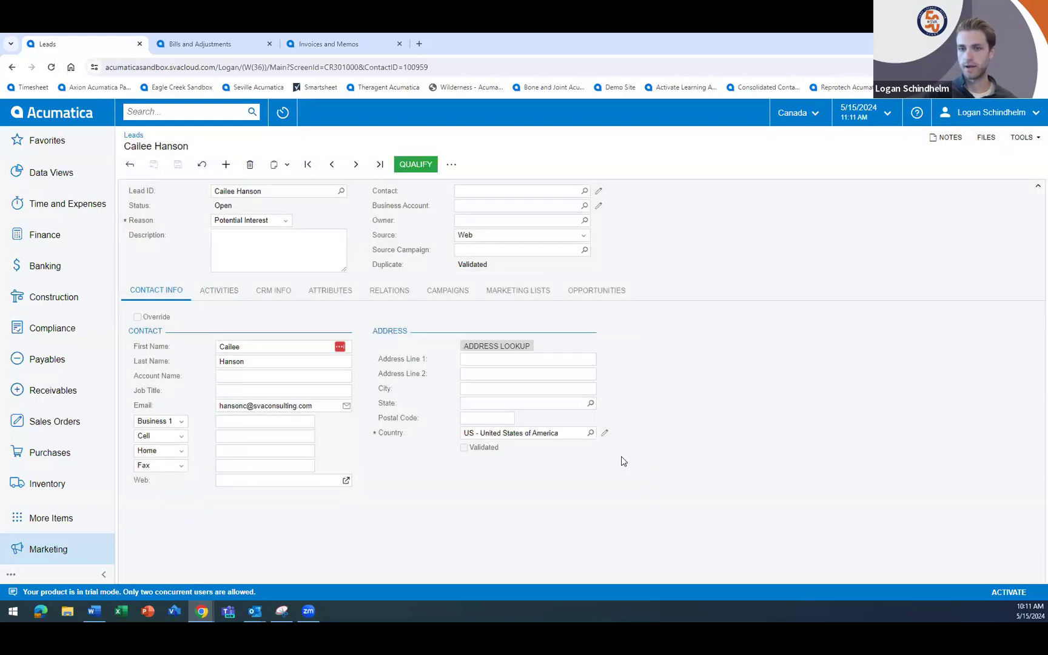
- Qualify the lead with the reason Qualified by Marketing and accept it with the reason Accepted by Sales
click(414, 165)
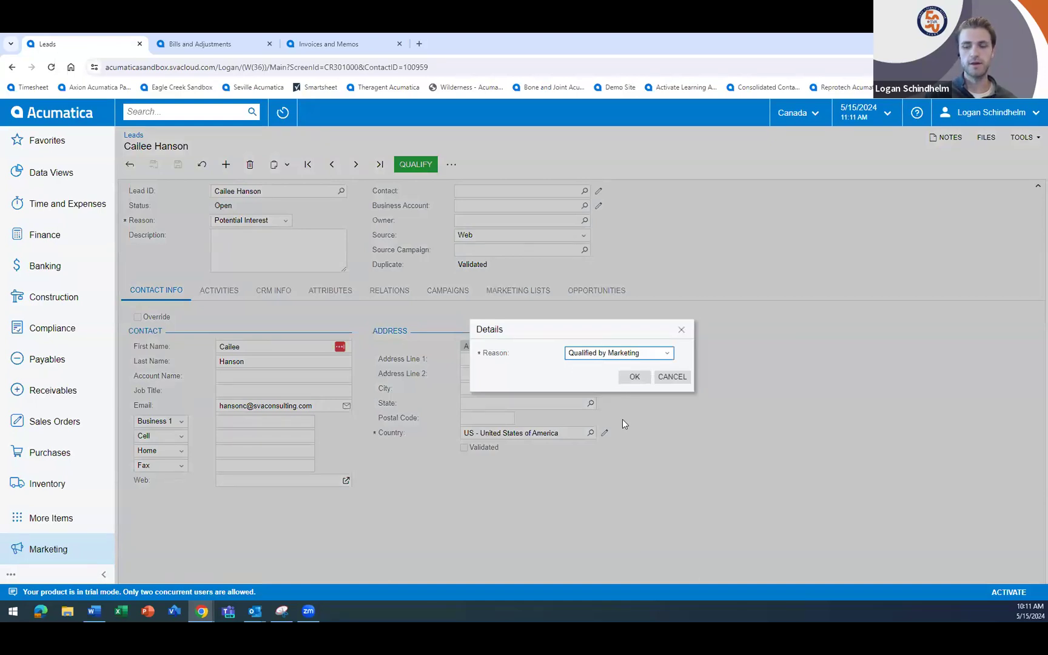
click(630, 378)
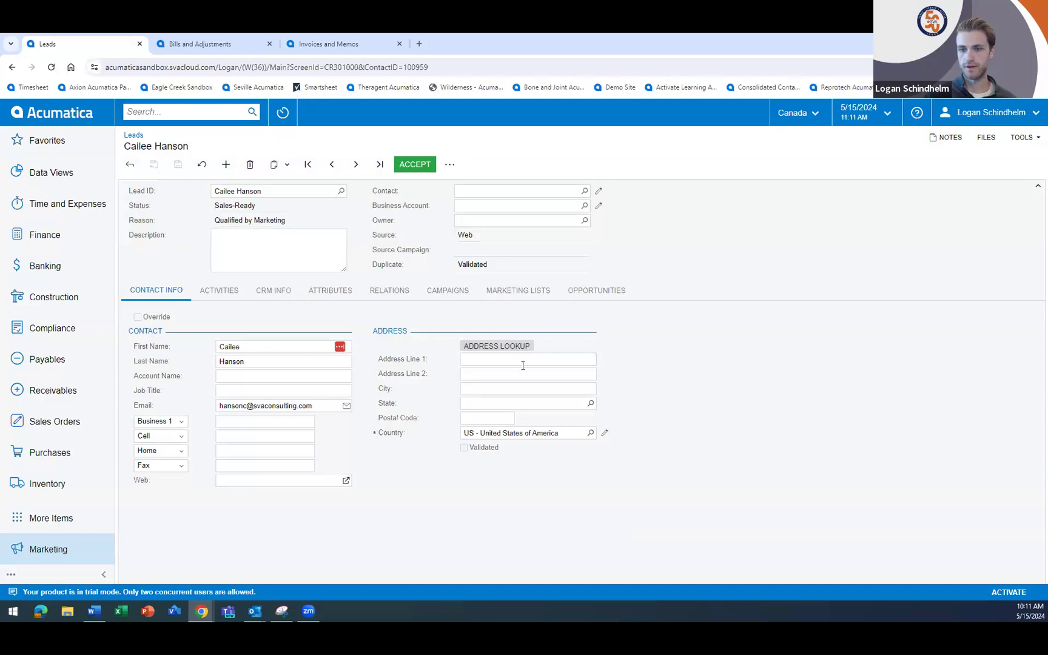
click(408, 165)
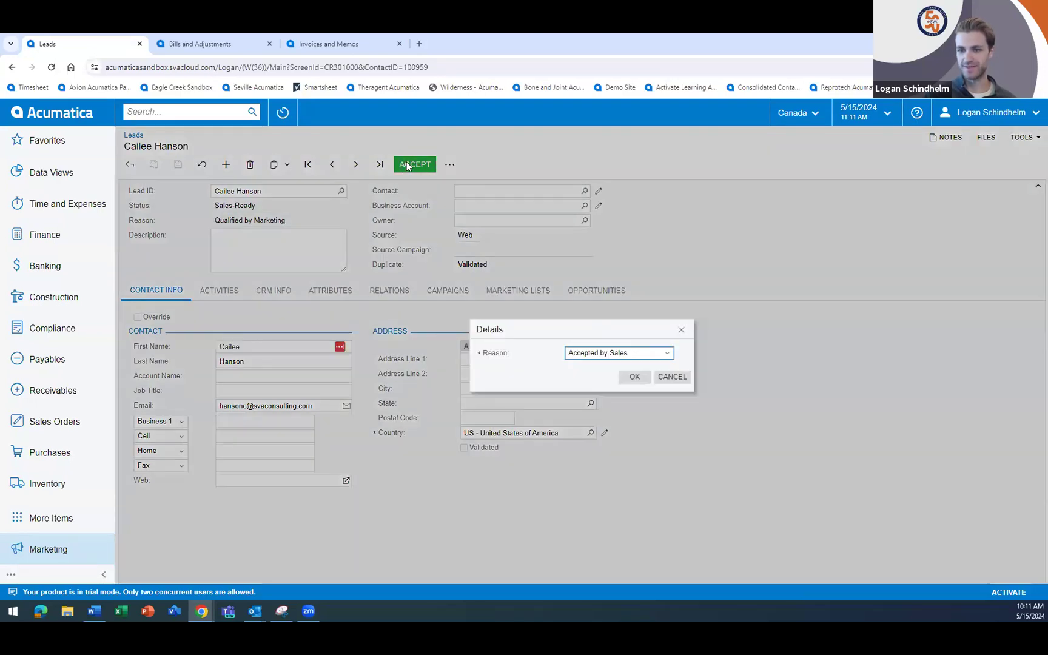
click(631, 376)
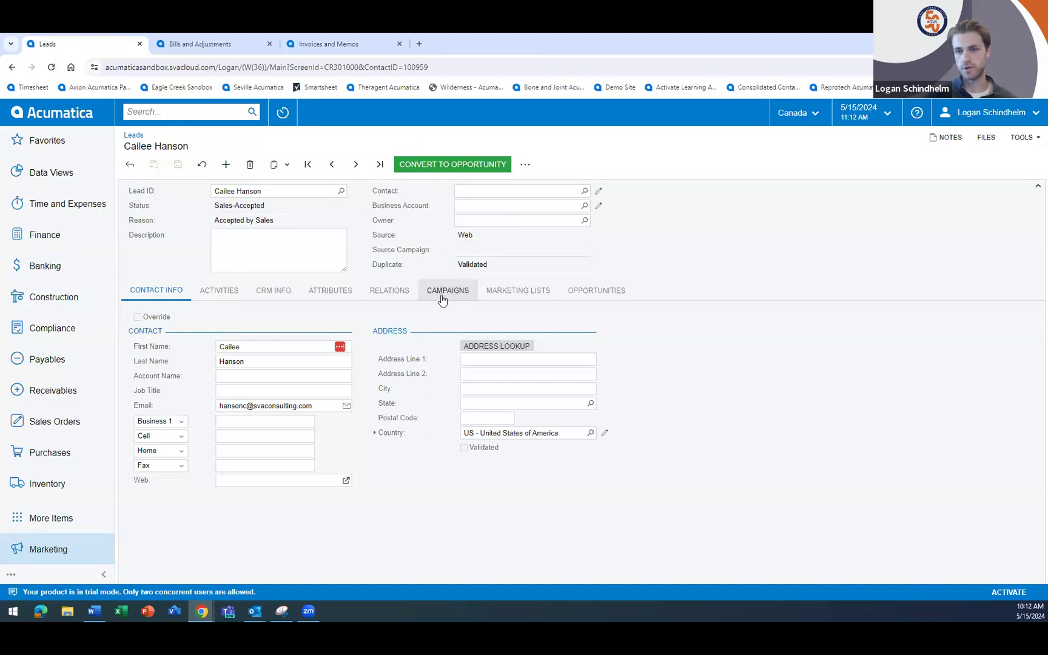
- Mark Create Account as a favorite lead action and start creating a business account from the lead
click(526, 165)
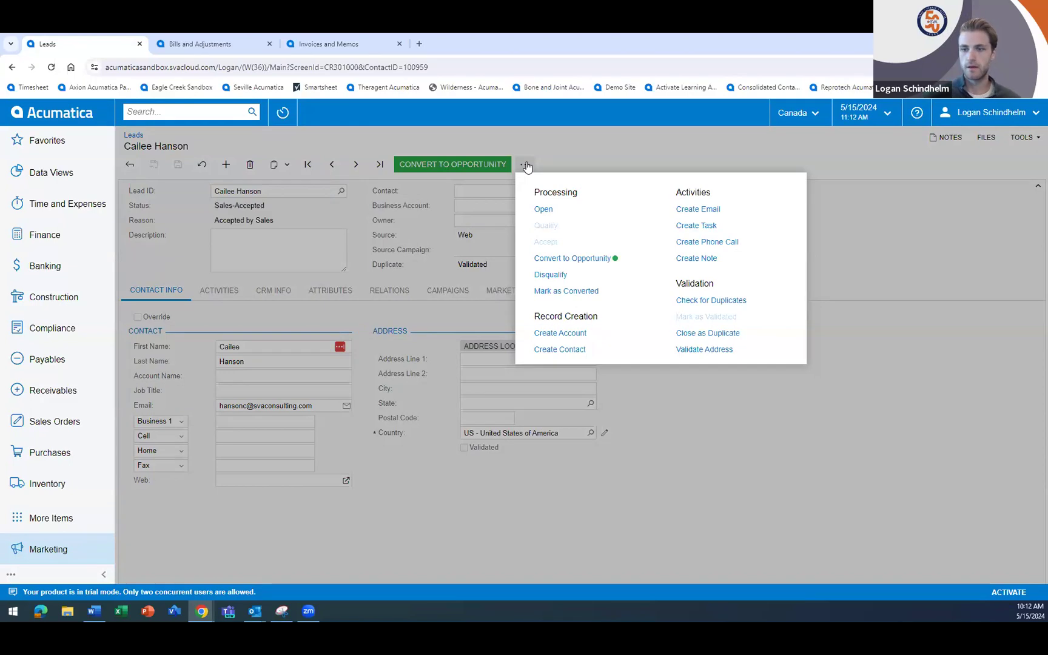
click(525, 334)
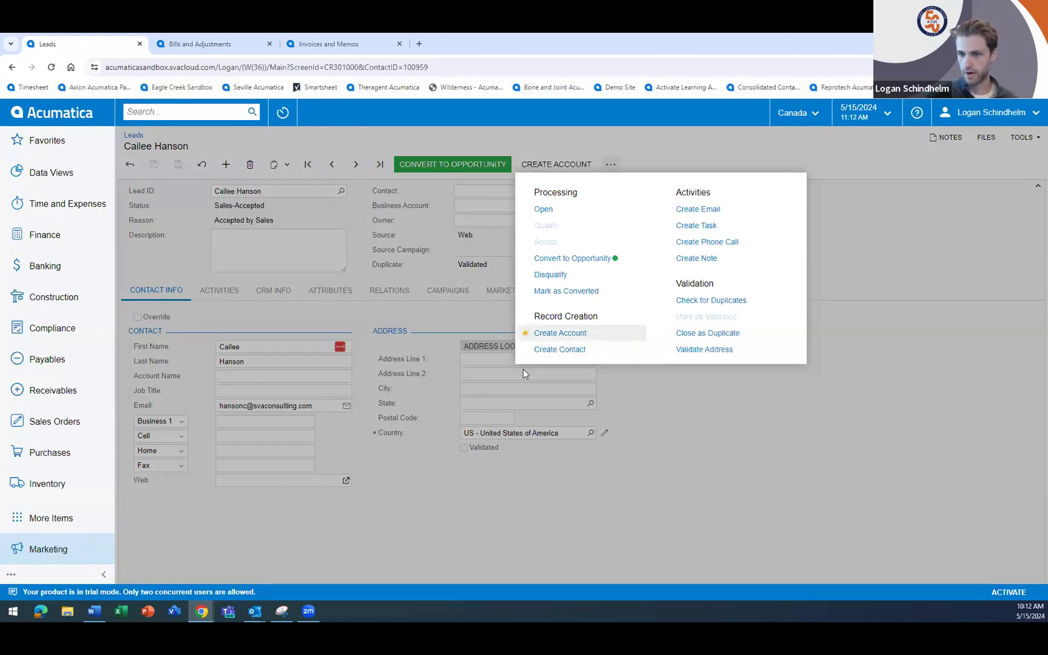
click(560, 334)
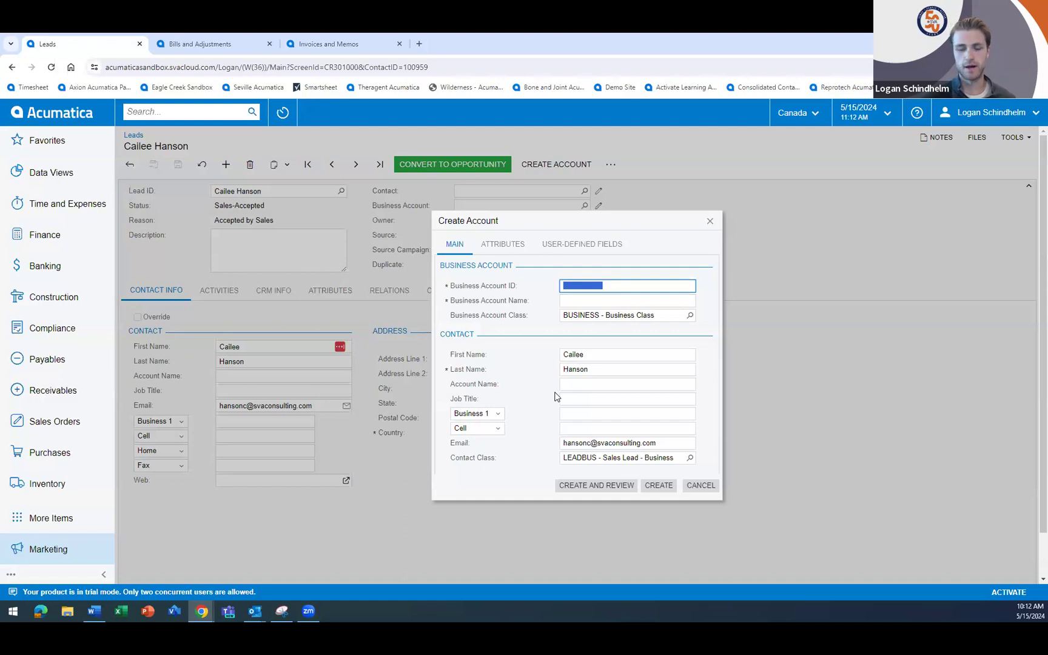
- Enter the business account ID and the contact's marketing agency name, keep the BUSINESS account class, and create the account
text(HANSON)
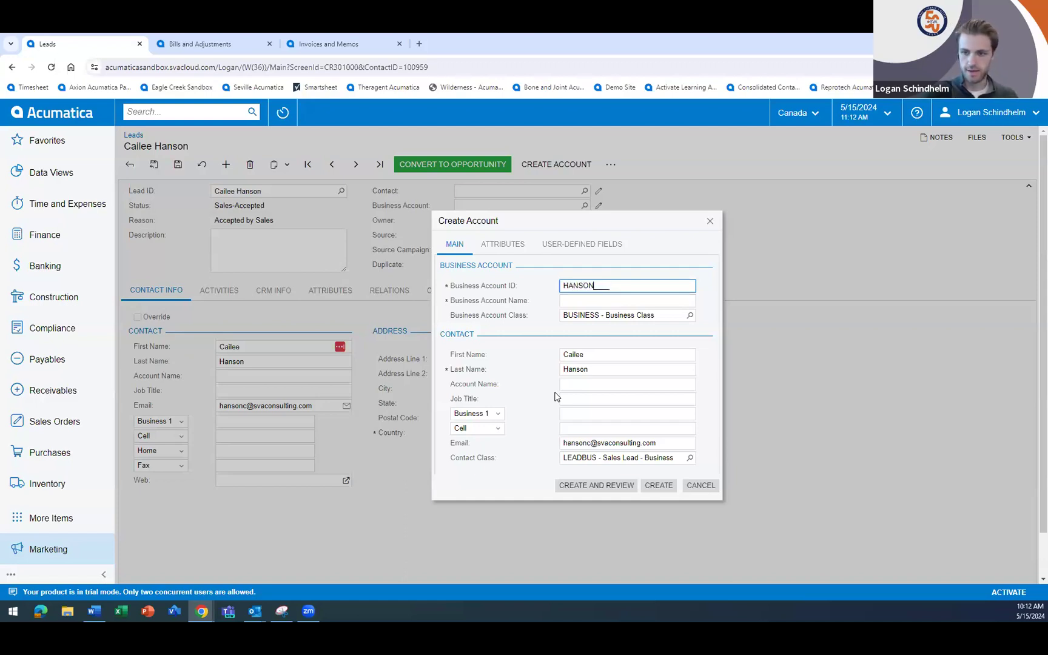
key(Tab)
key(Tab)
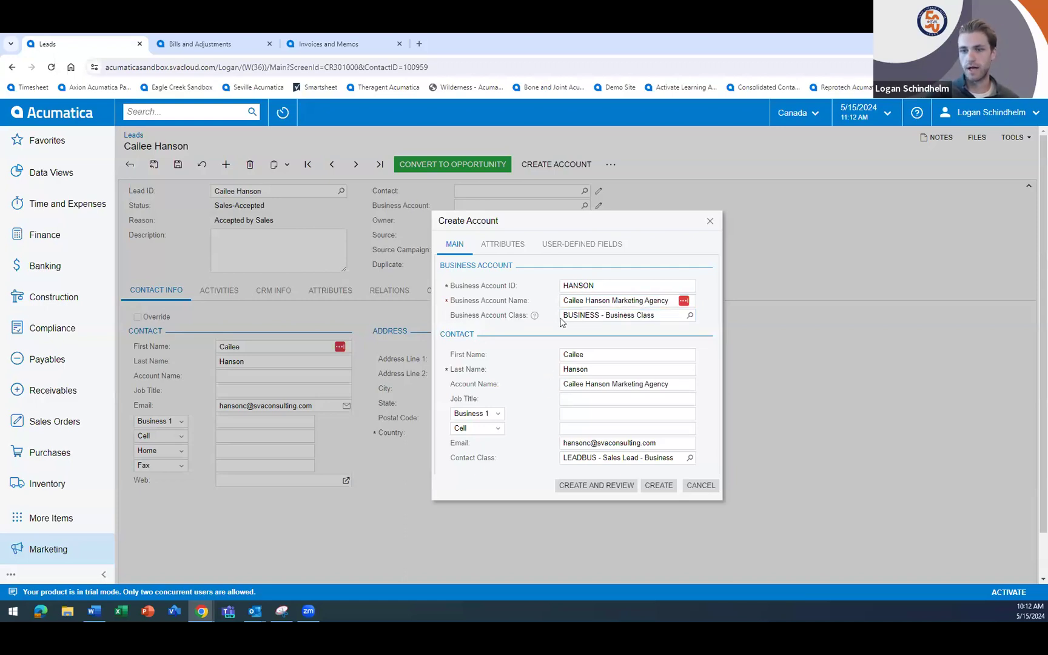
click(690, 314)
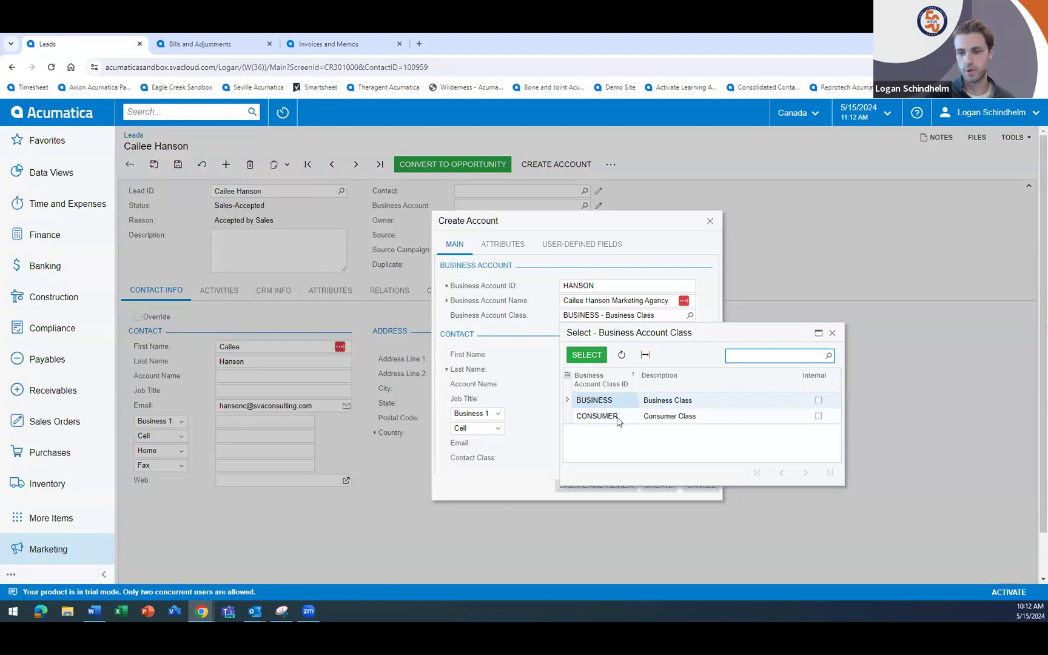
click(513, 358)
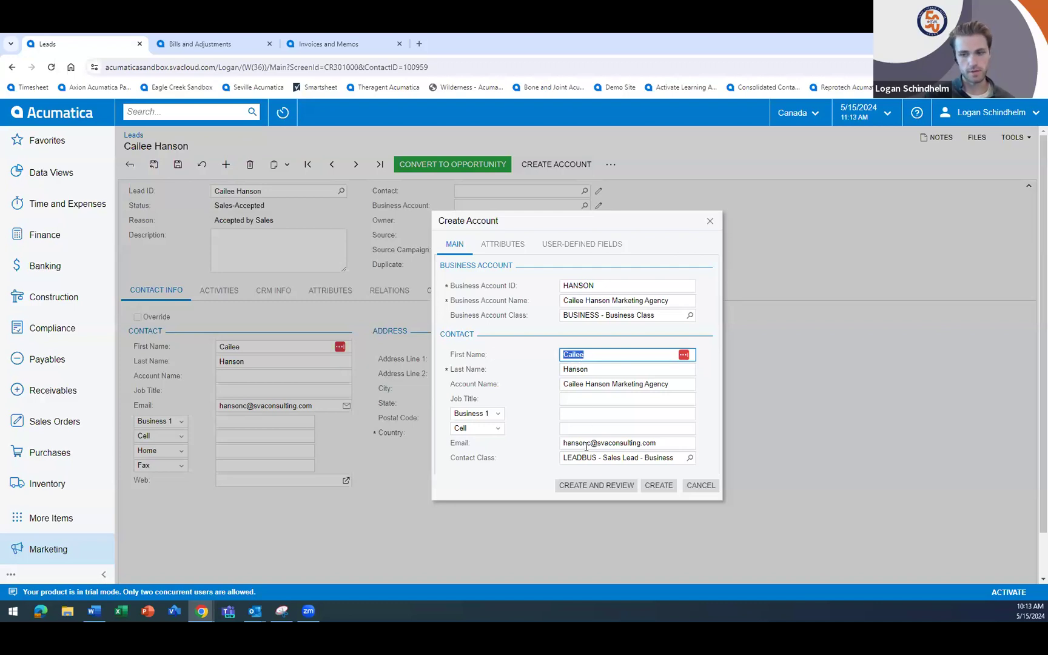
click(658, 486)
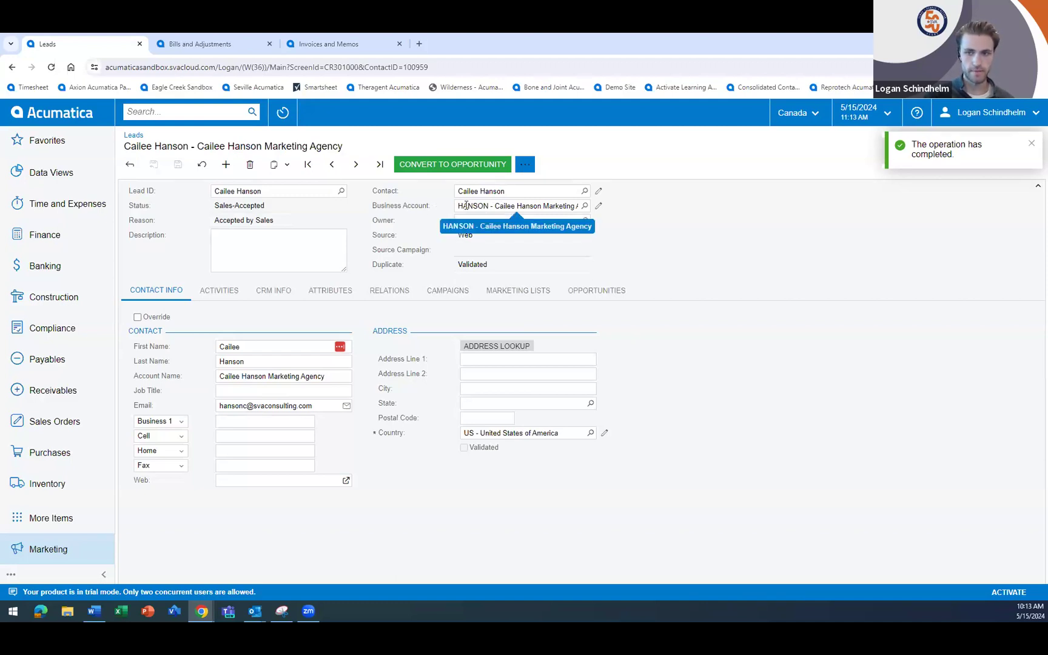
- Open the lead's linked business account in an enlarged window and review its Pricing for Computers email activity
click(599, 208)
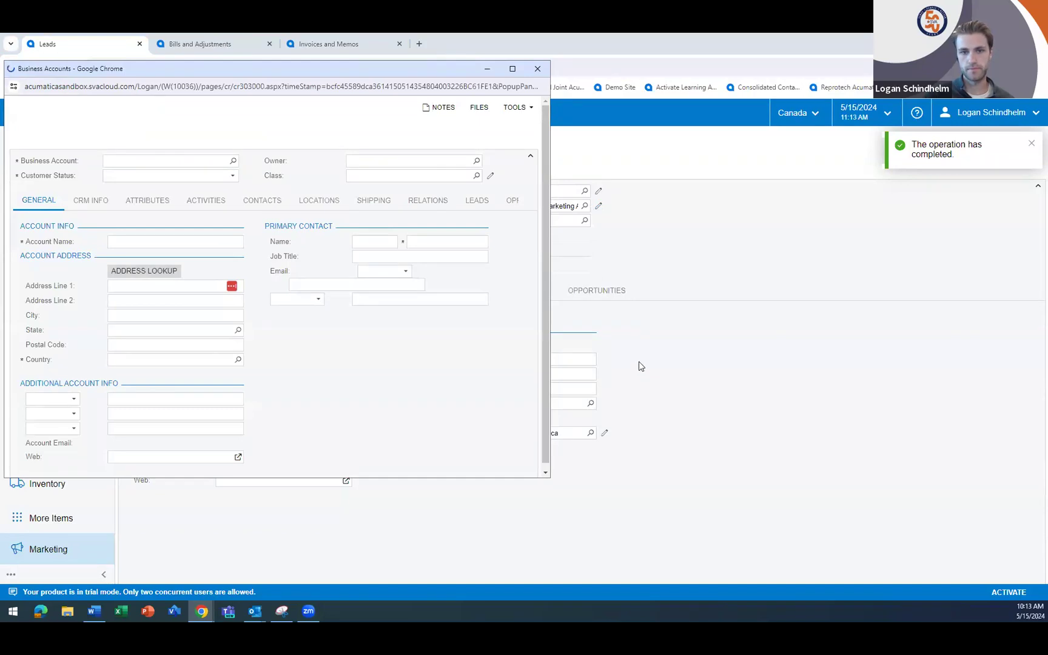
click(512, 68)
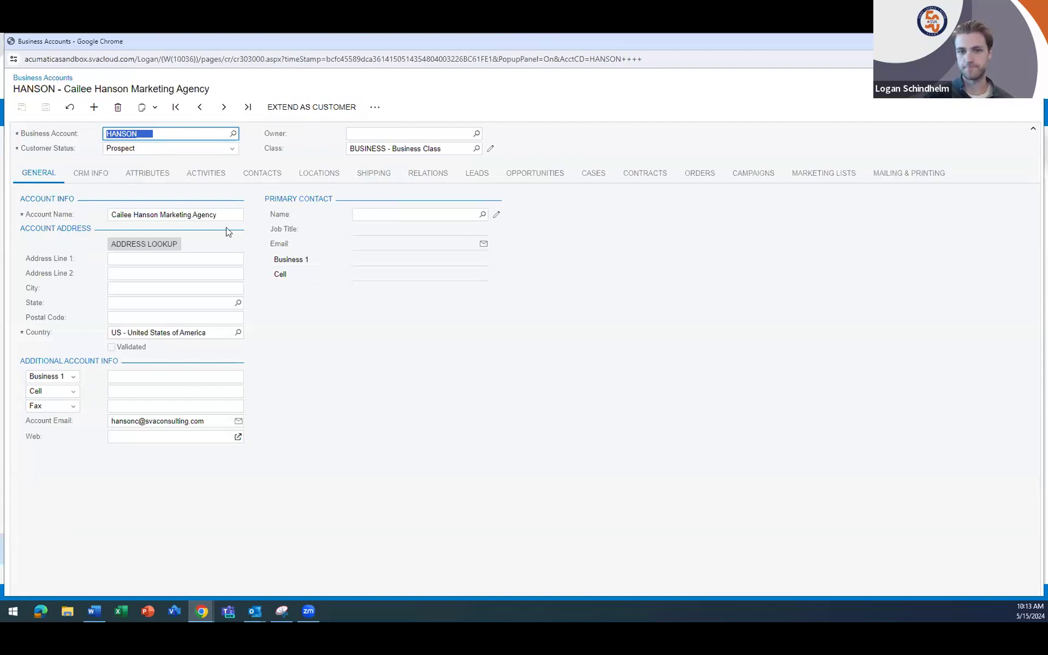
click(206, 176)
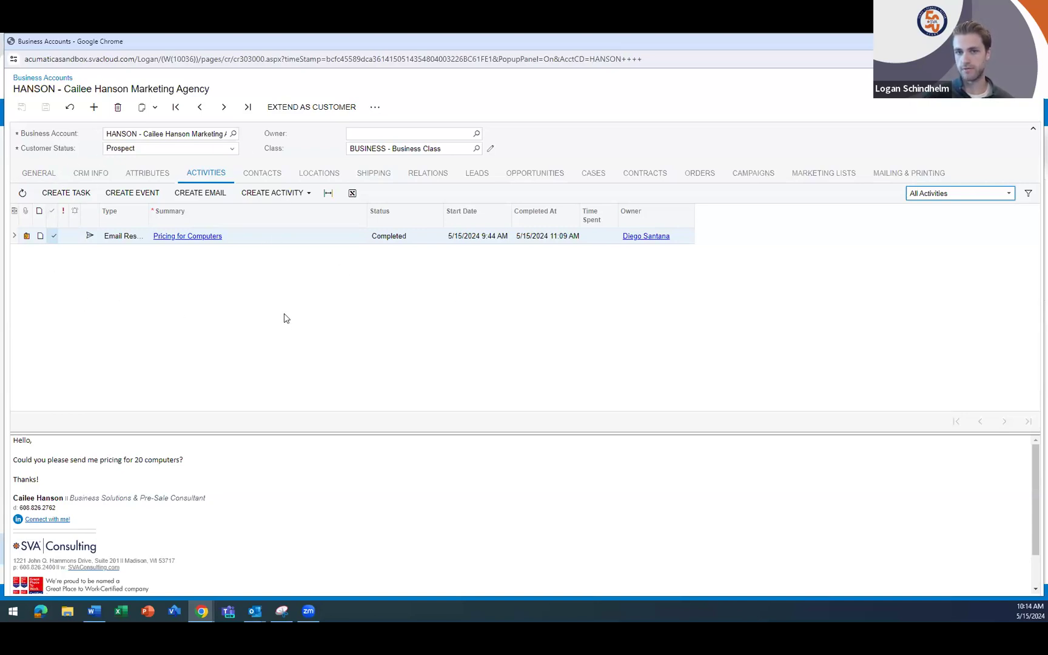
click(577, 446)
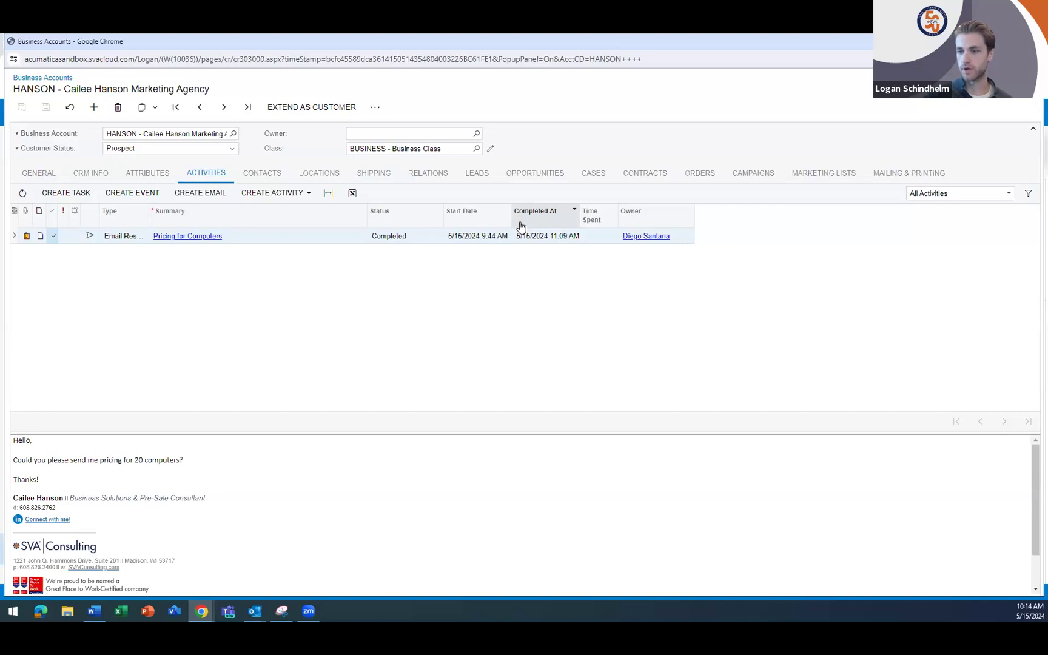
- Start a new opportunity from the business account, keep the Prospect stage, and enter the subject Potential Computer Sale
click(542, 174)
click(46, 193)
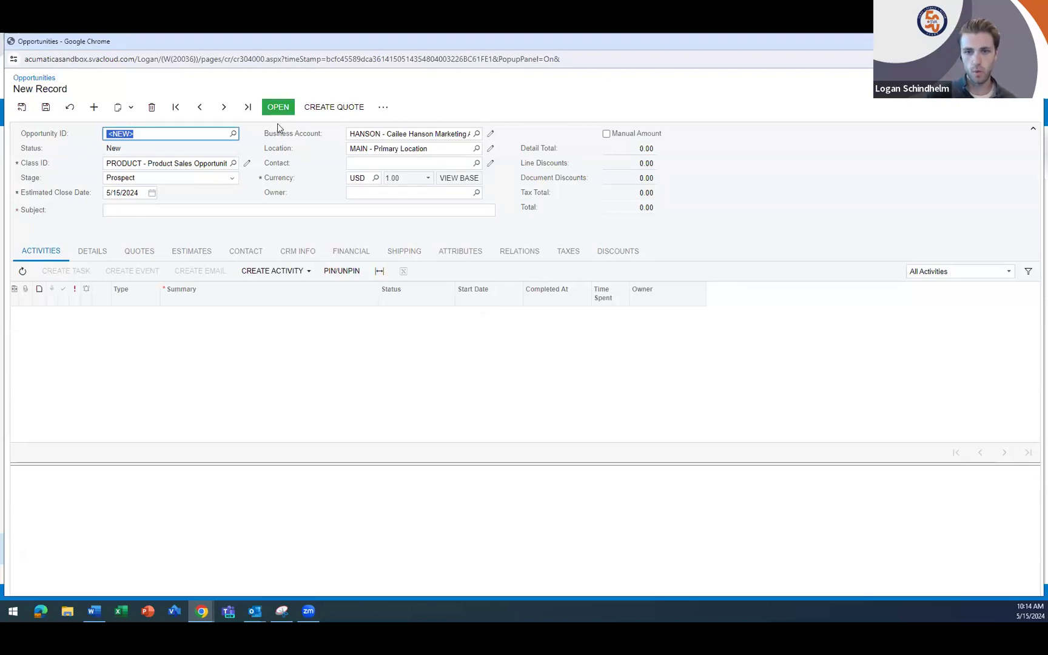
click(136, 179)
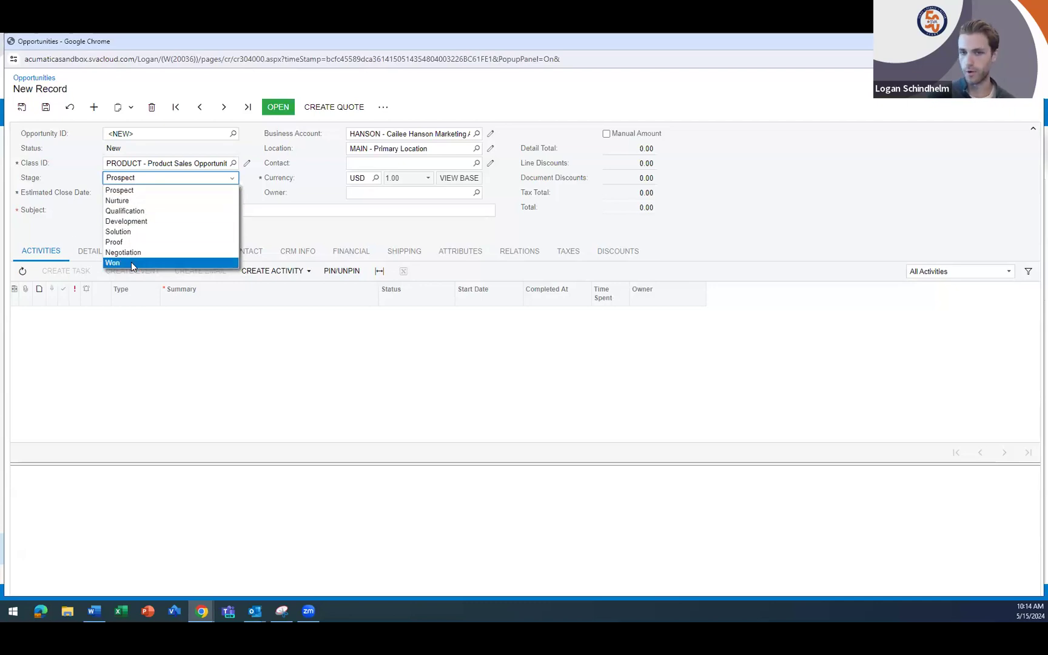
click(215, 369)
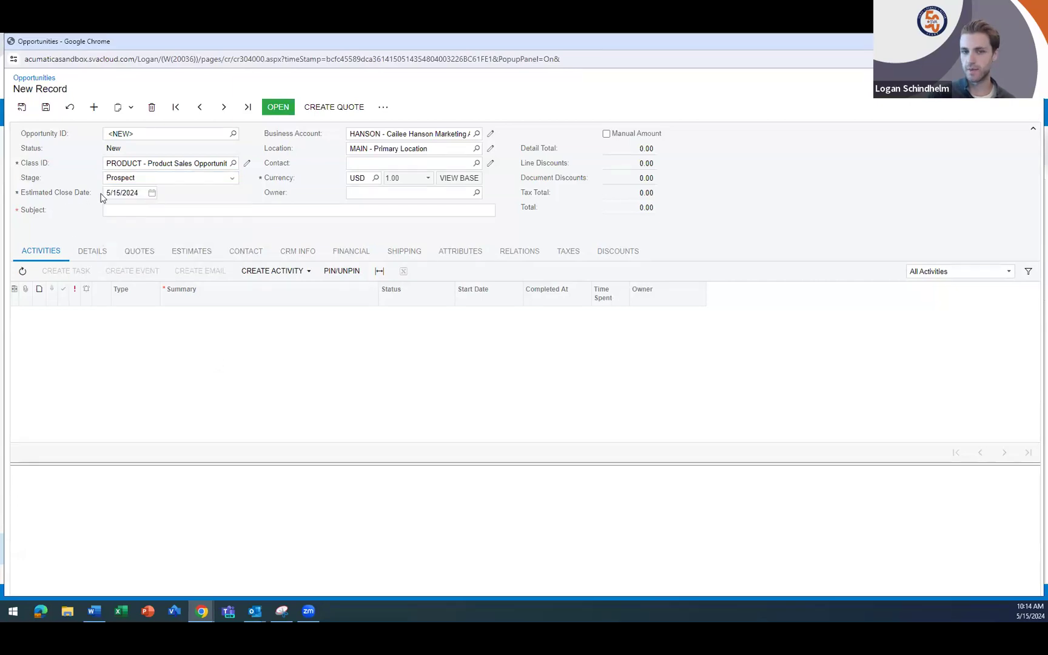
click(177, 213)
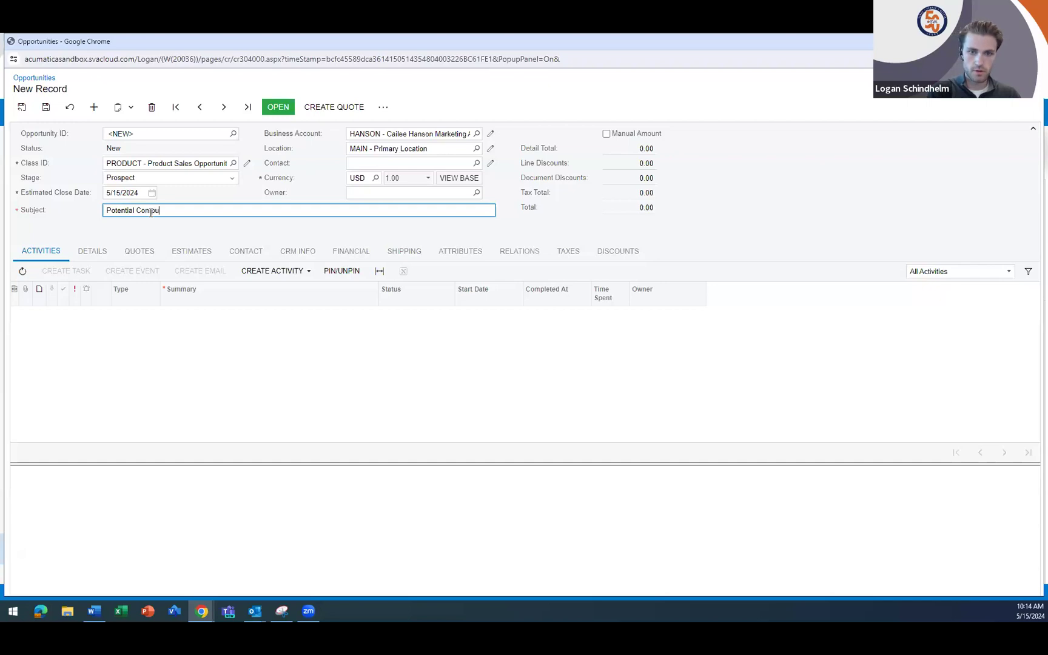
click(141, 381)
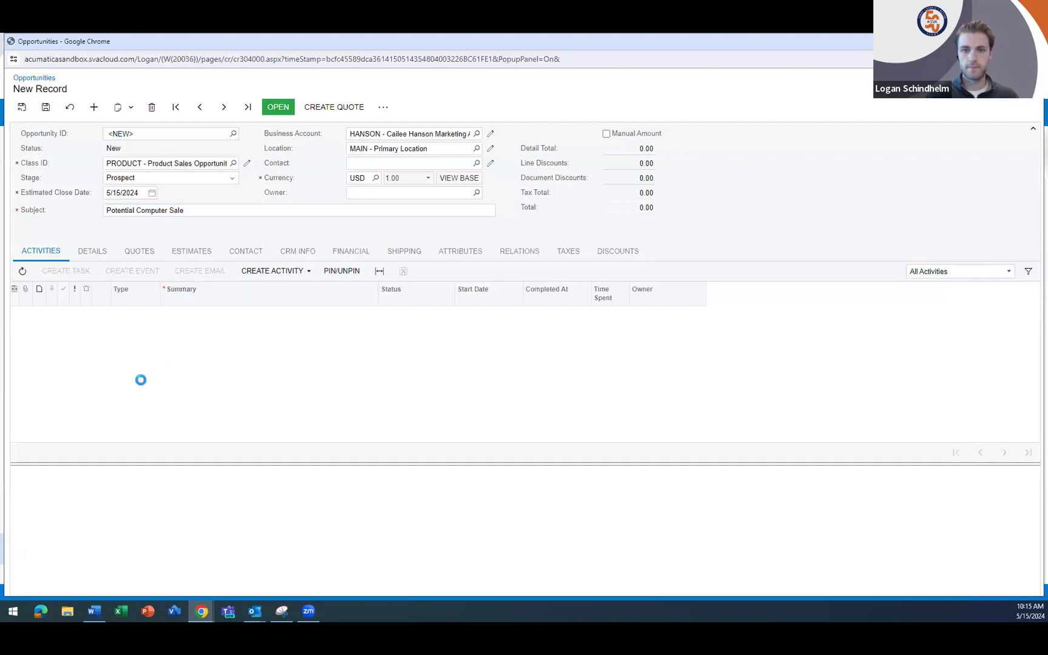
- Add the Acer Laptop Computer item AACOMPUT01 to the opportunity's details with a quantity of 20
click(94, 254)
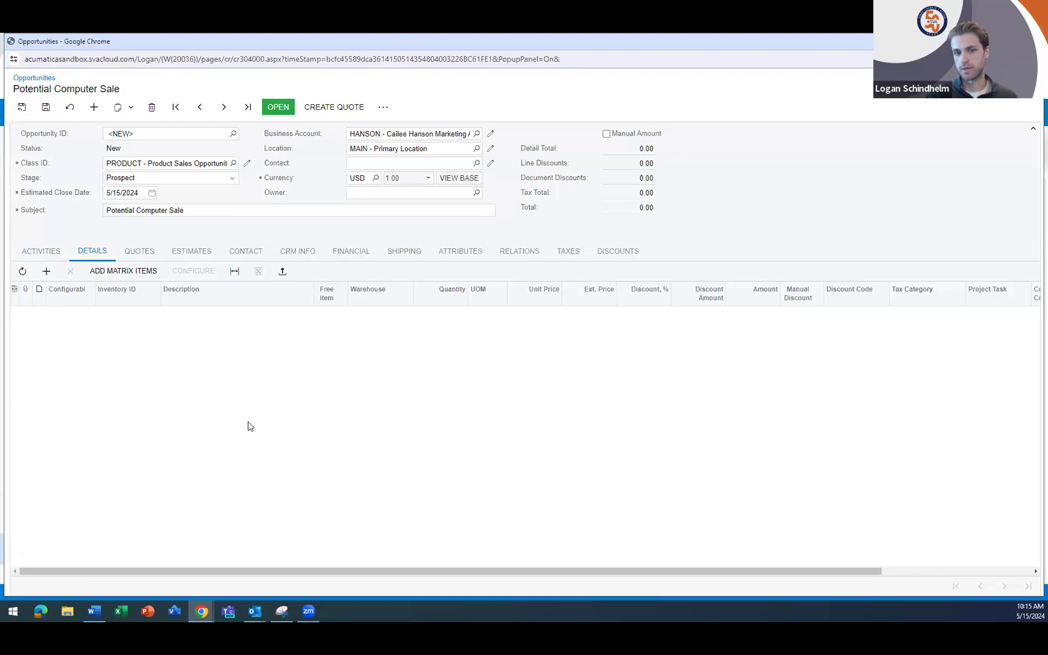
click(47, 274)
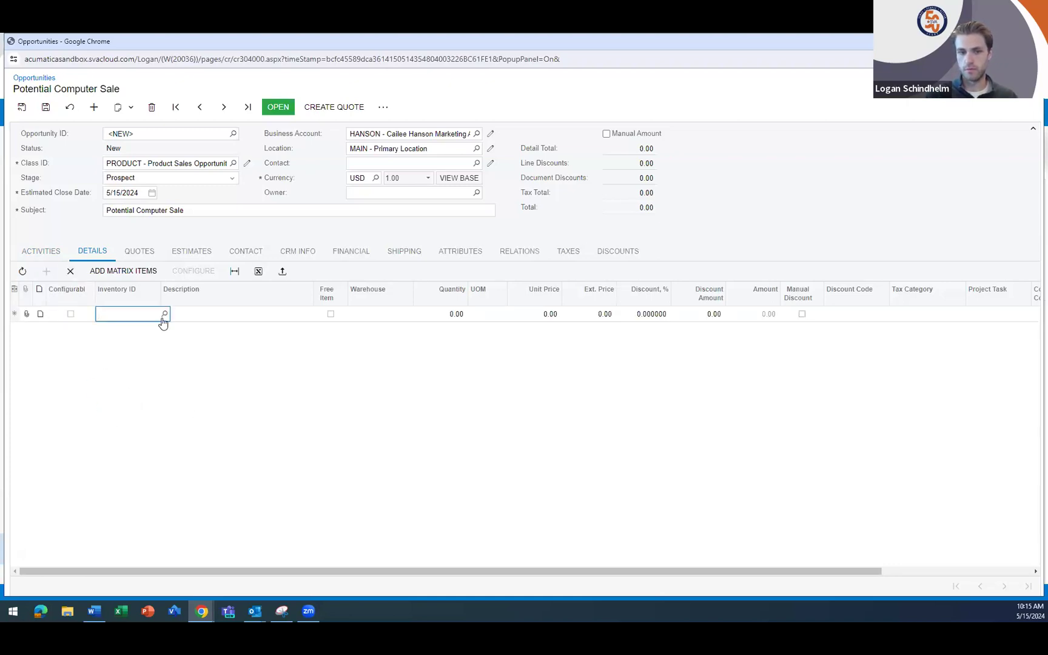
click(164, 315)
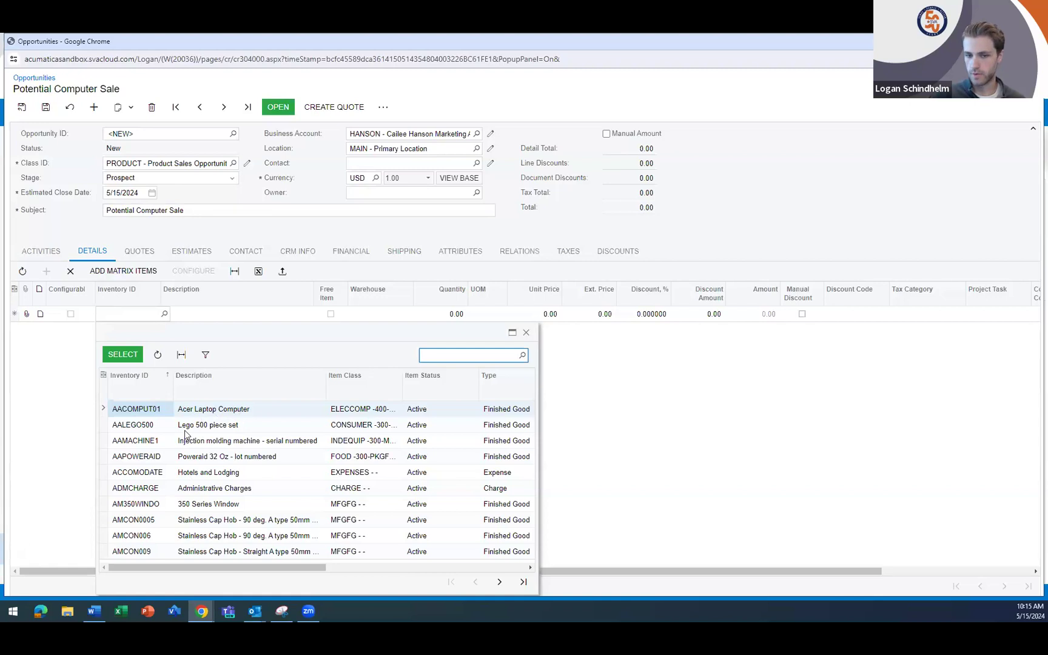
click(122, 355)
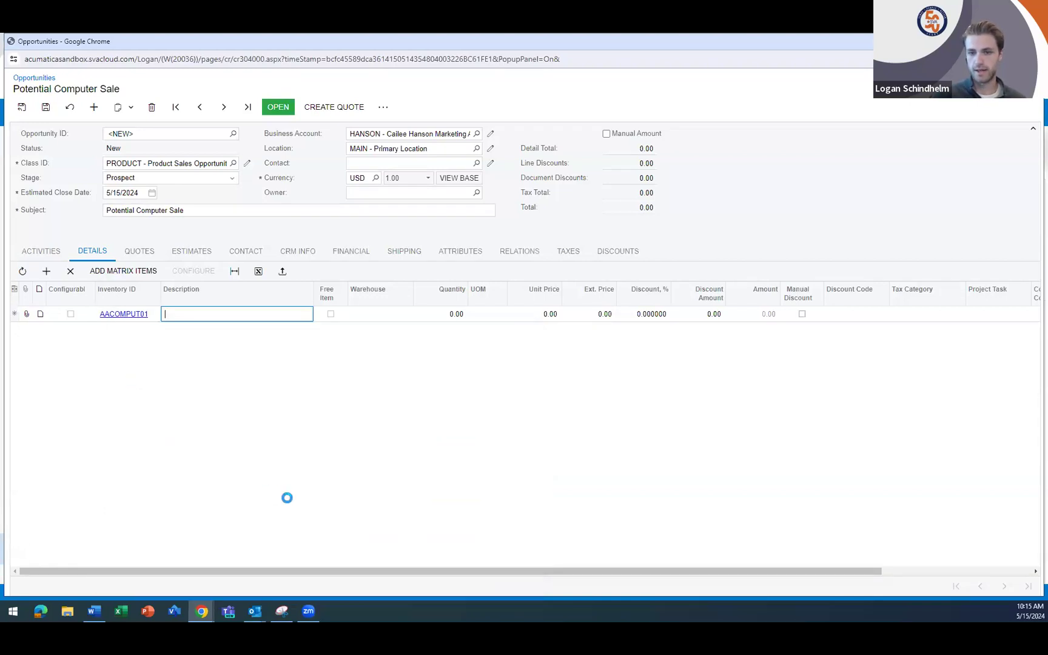
click(453, 315)
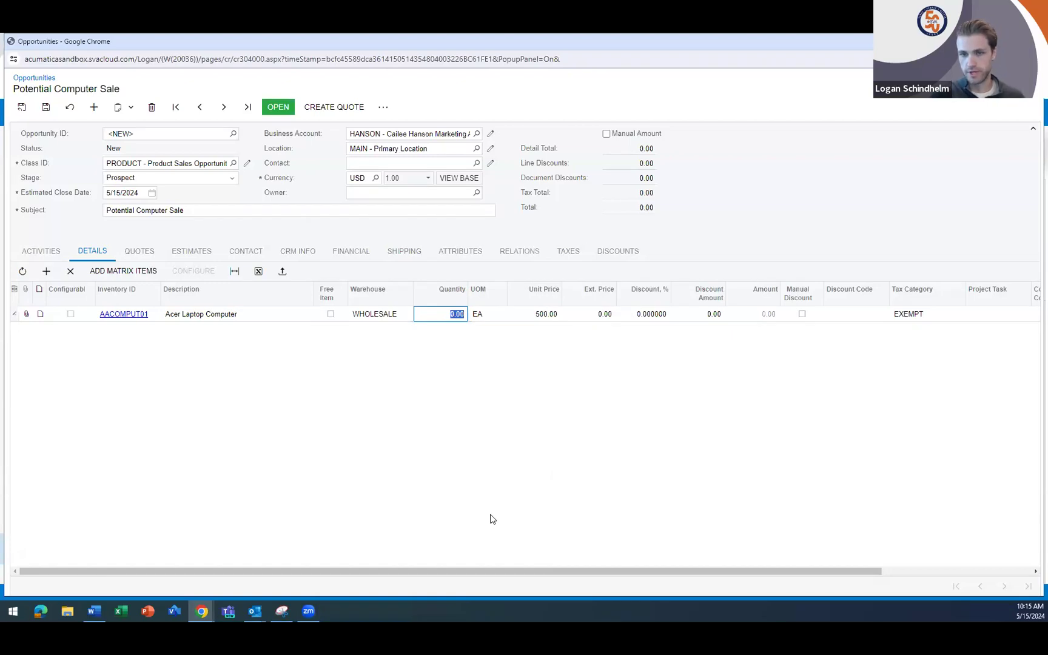
text(20)
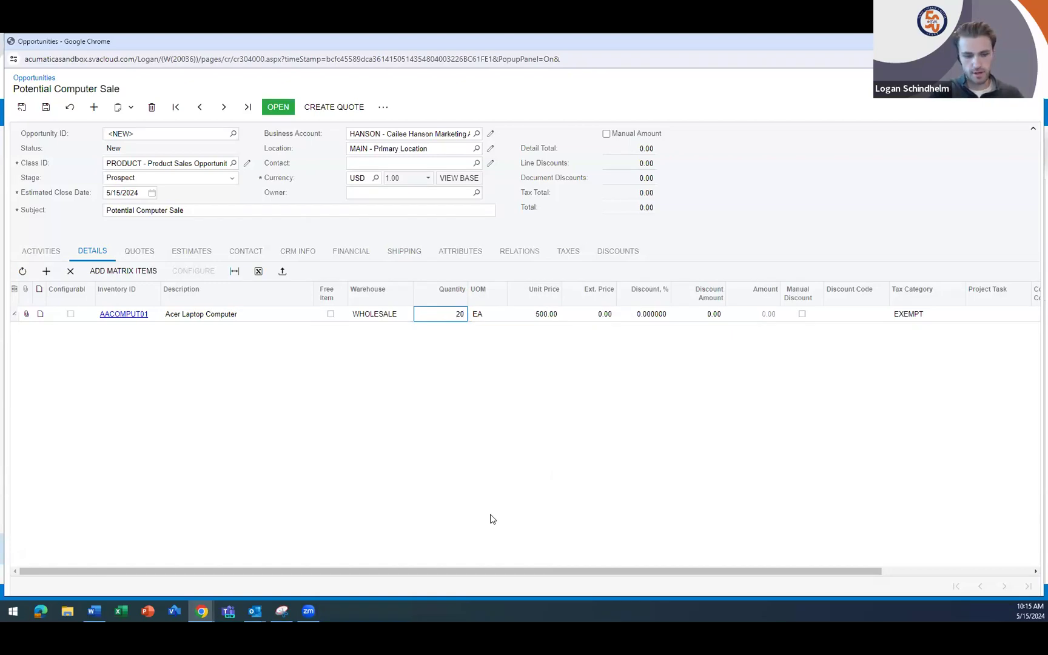
key(Tab)
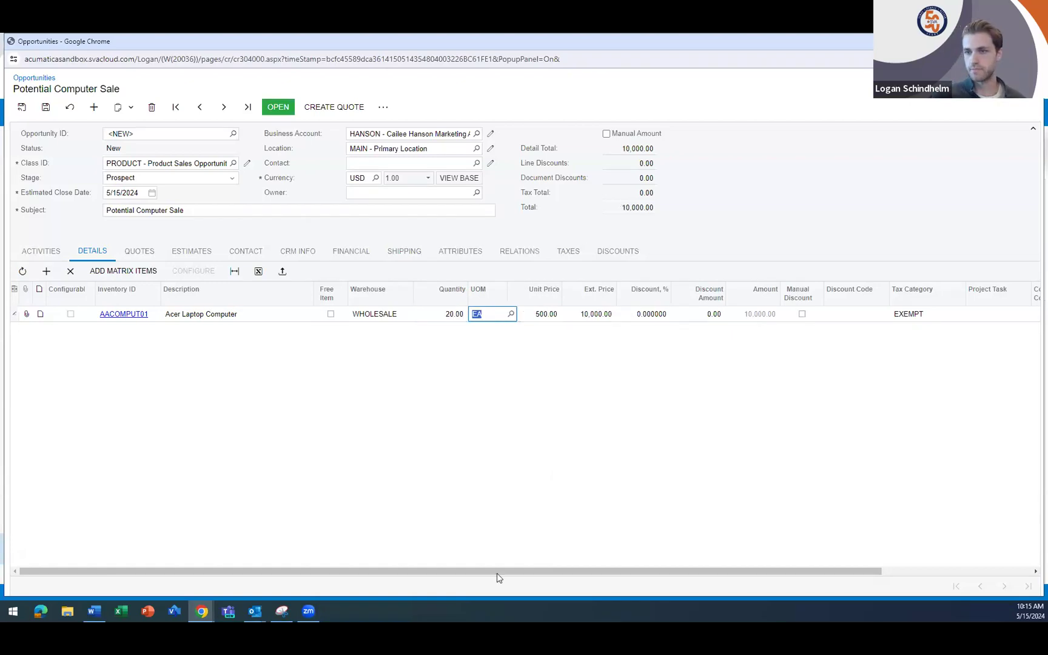
- Add item AAPOWERAID as a second detail line with a quantity of 10 and save the opportunity
click(46, 271)
click(140, 329)
click(164, 329)
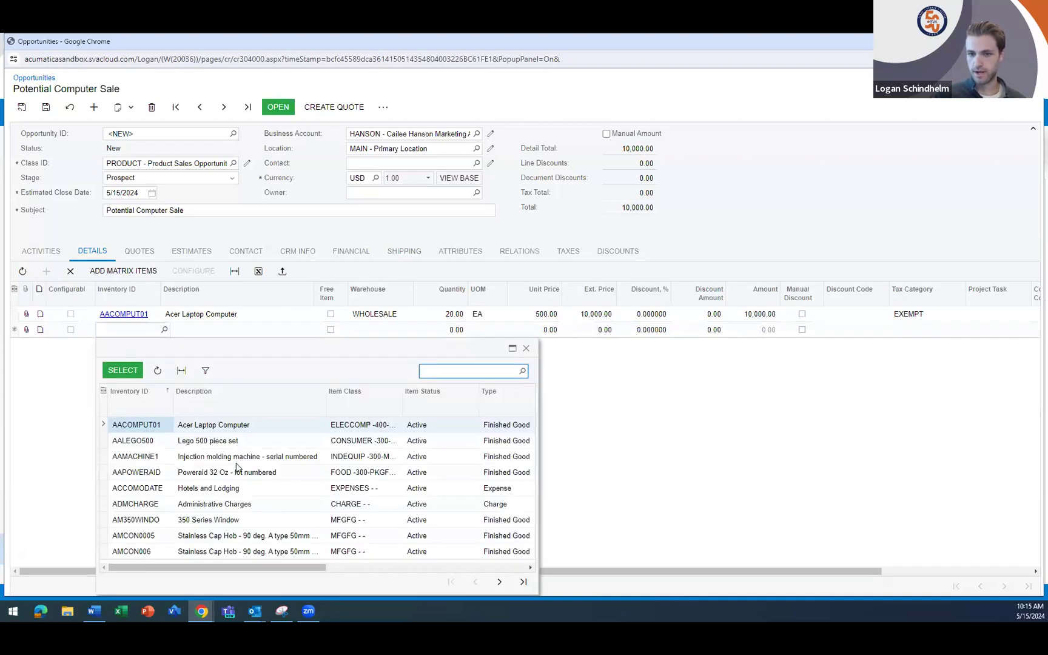
click(235, 475)
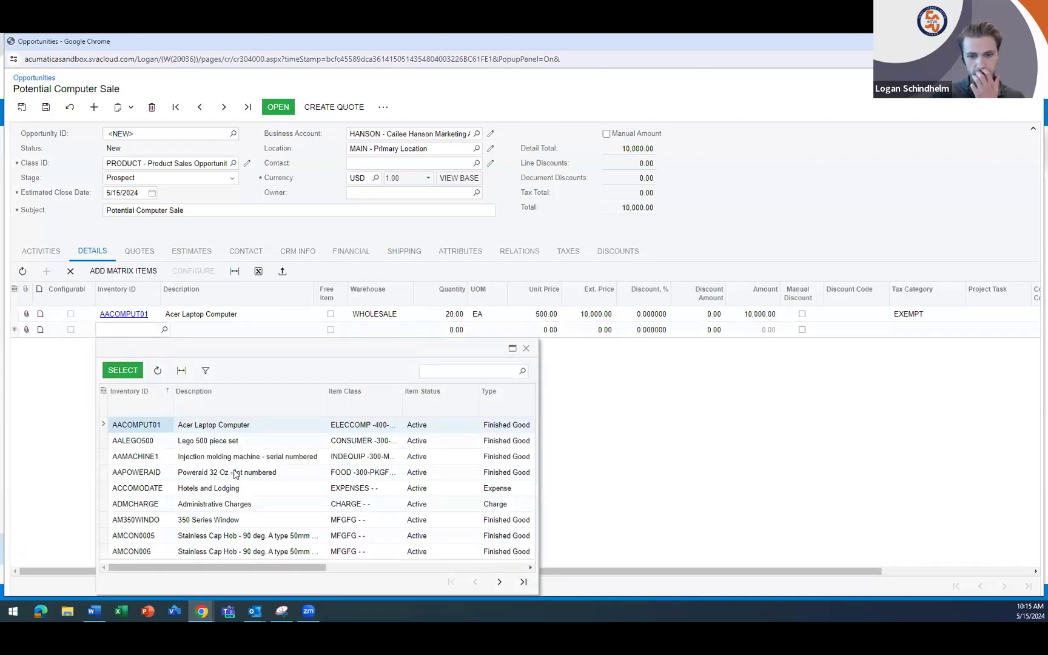
click(129, 370)
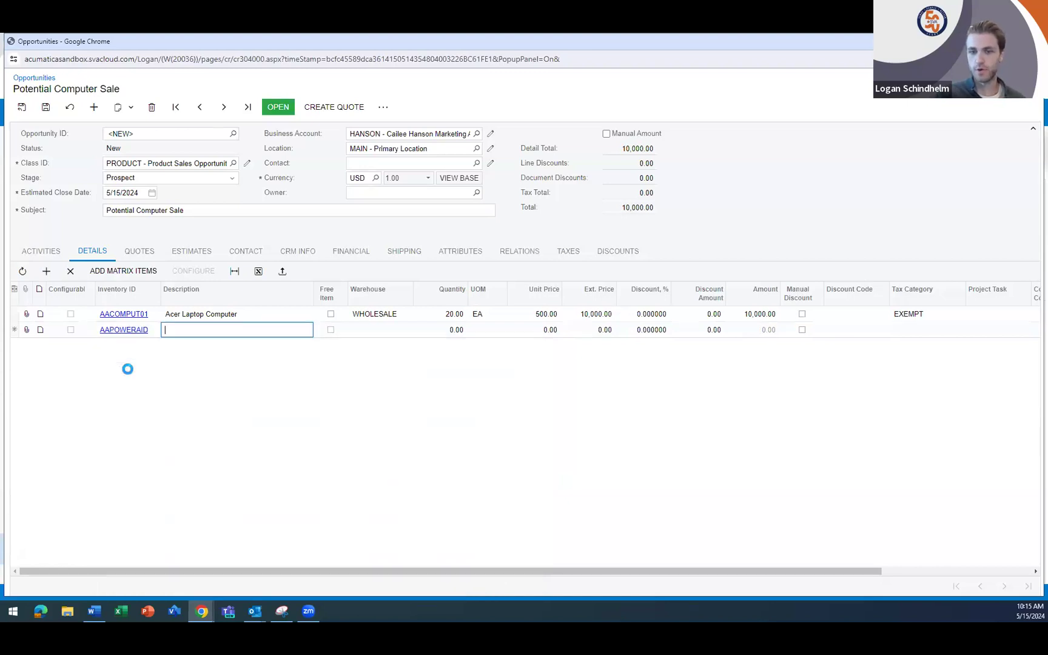
click(456, 331)
text(10)
key(Tab)
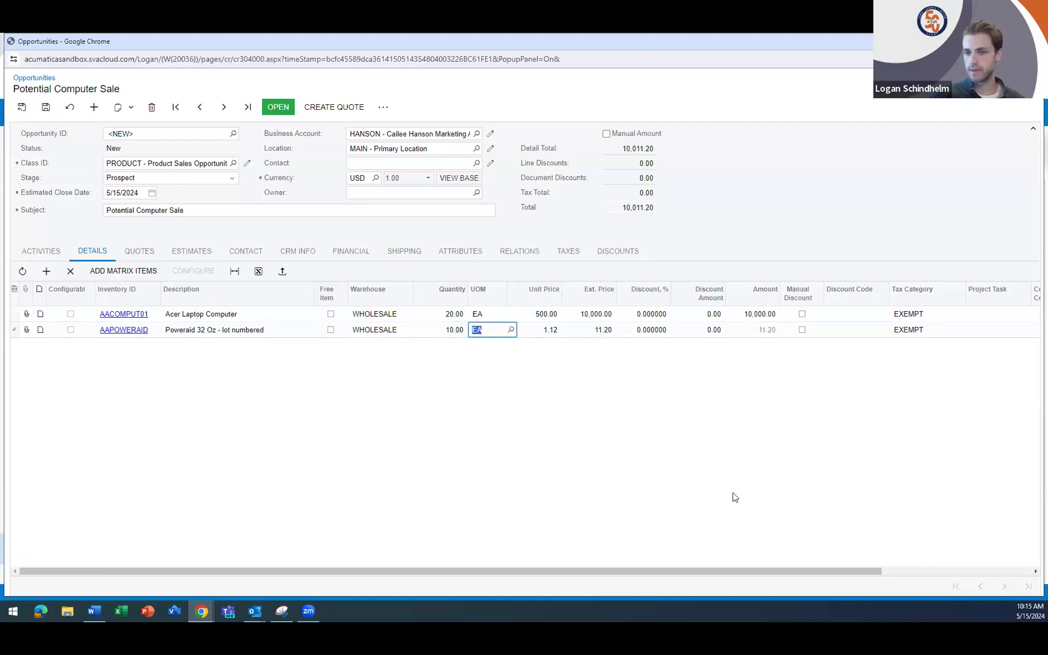
click(47, 109)
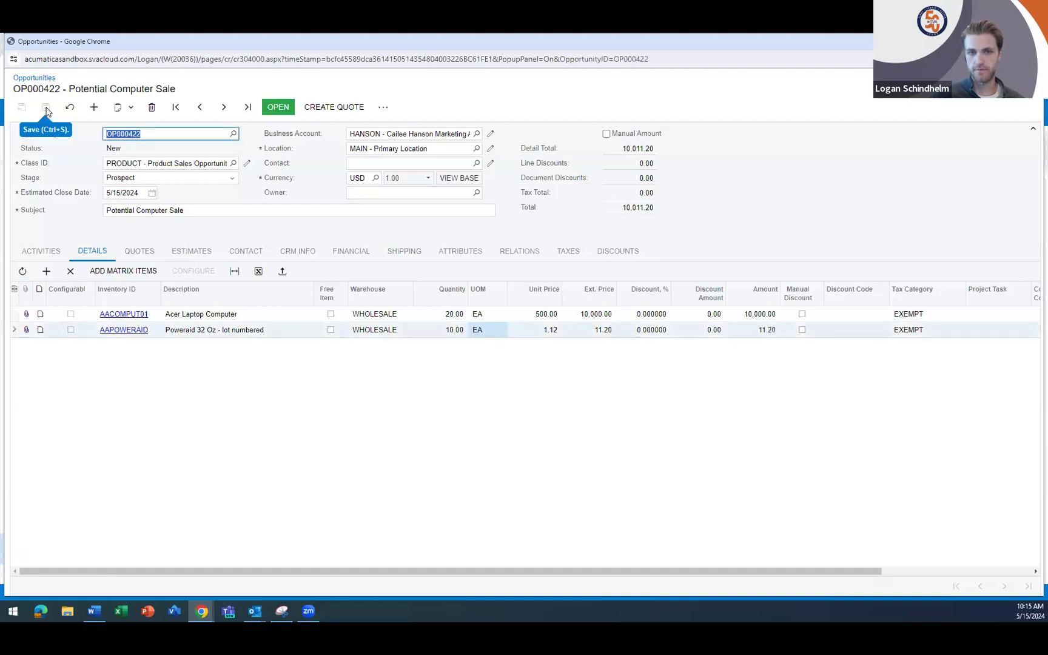
click(219, 501)
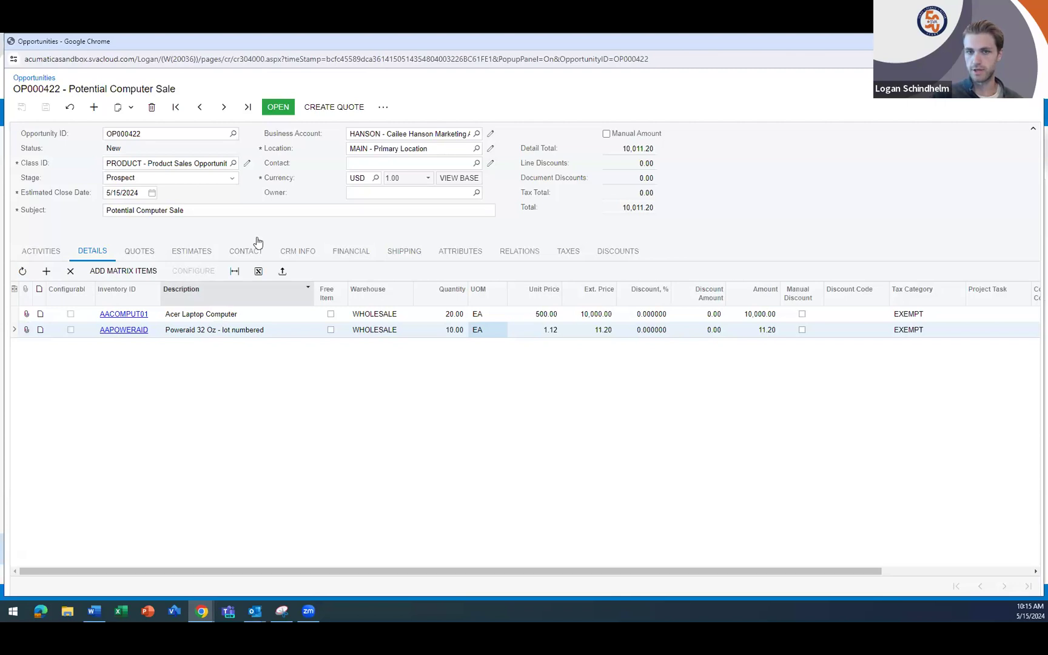
- Open the opportunity for work with the reason Qualified and the stage Proof
click(279, 111)
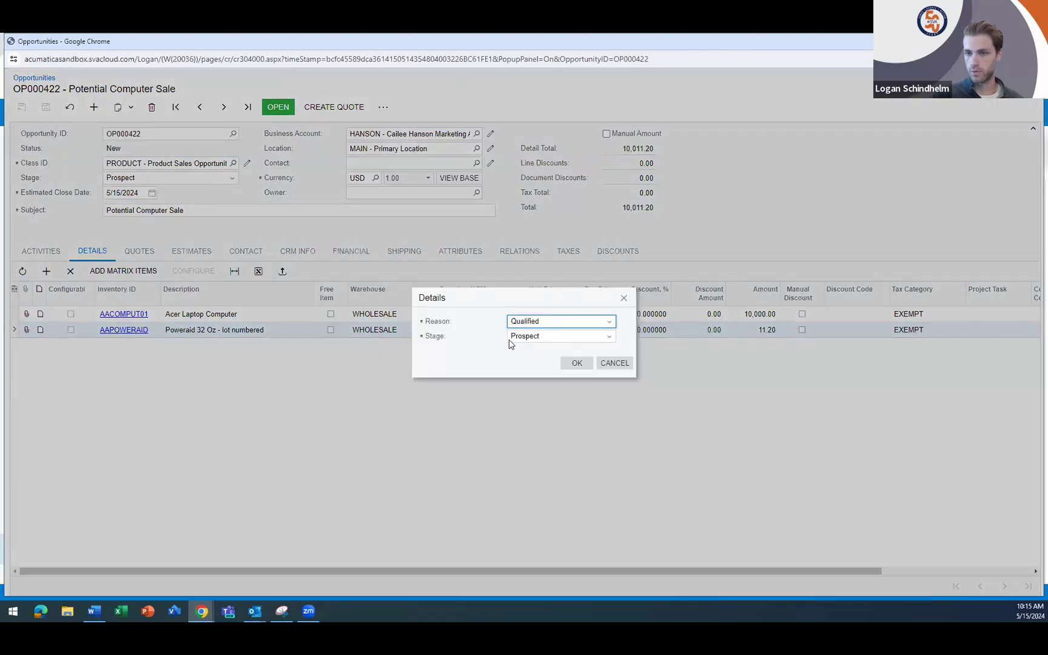
click(553, 327)
click(554, 327)
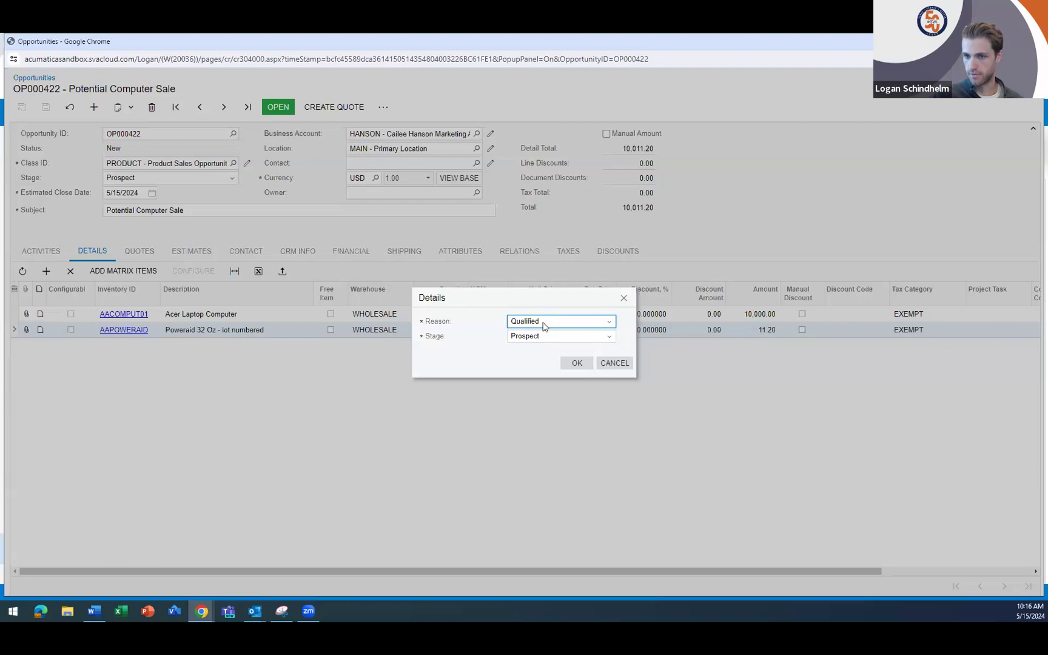
click(530, 336)
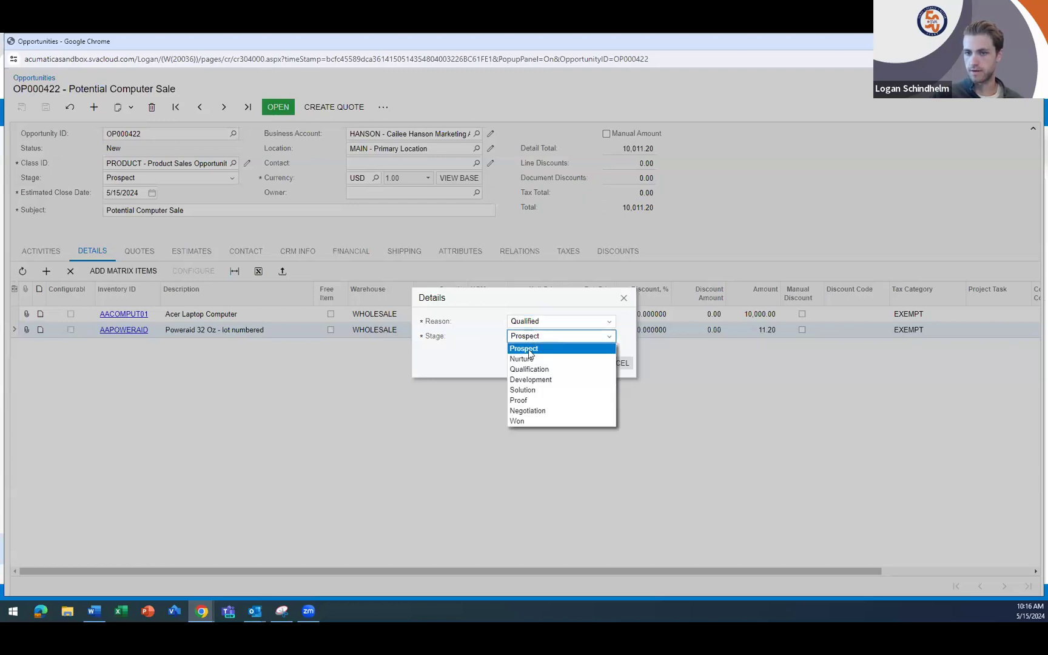
click(528, 399)
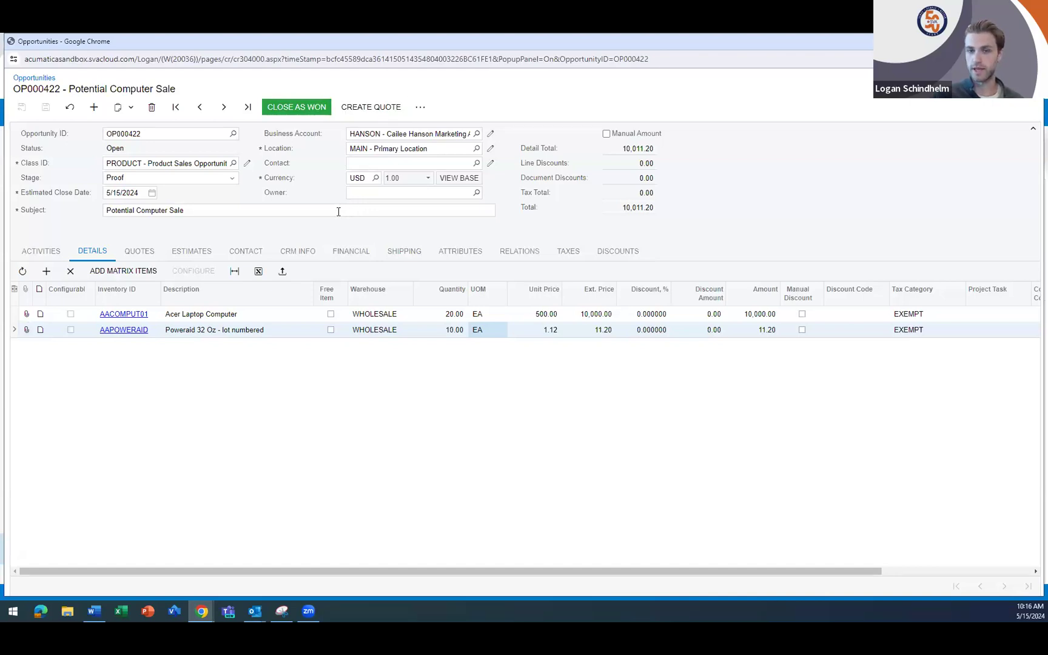
- Create a Sales Quote from the opportunity with the default options and show the opportunity's list of quotes
click(373, 108)
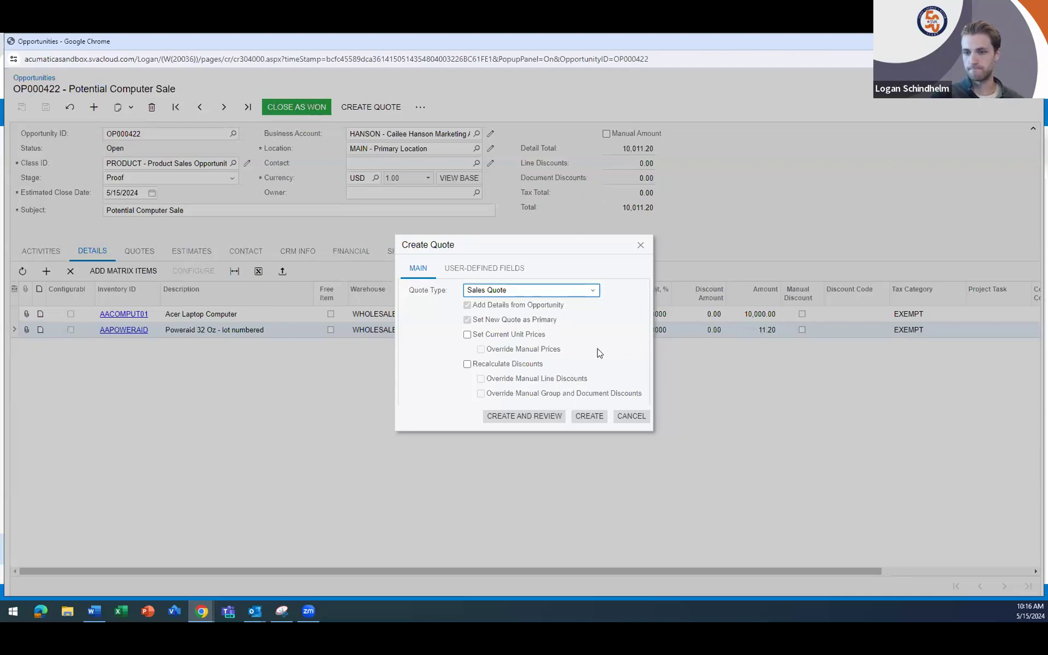
click(589, 417)
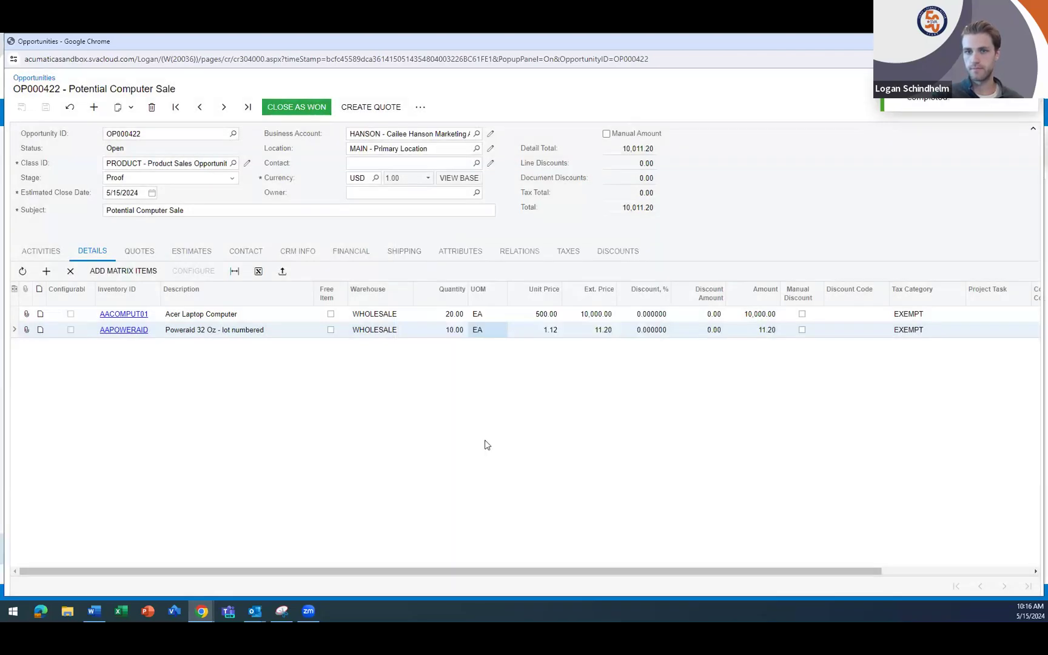
click(141, 253)
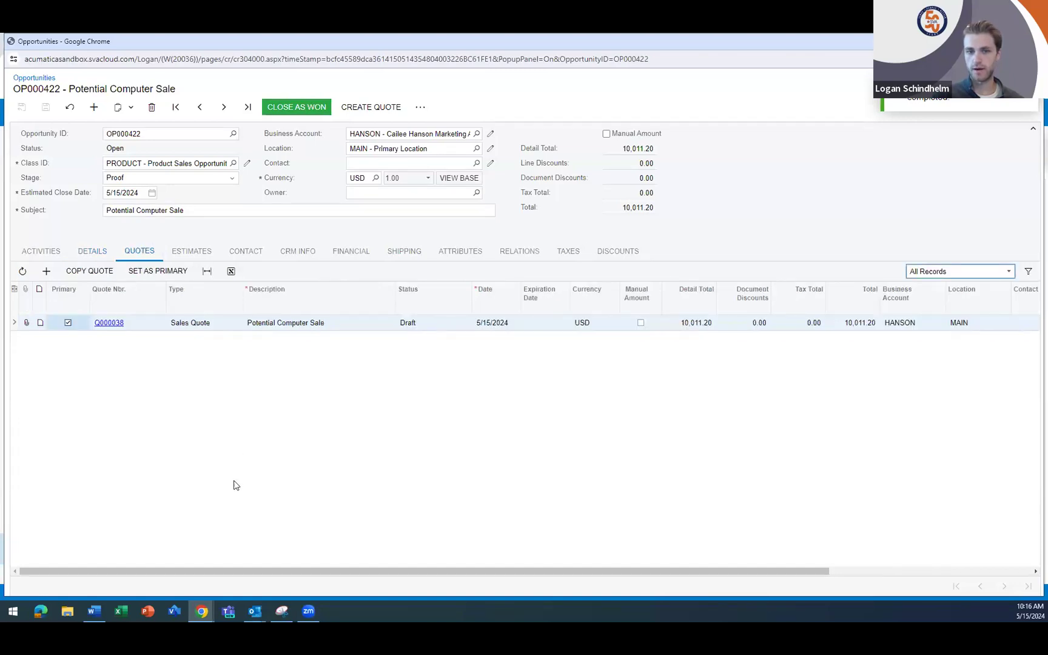
- Open the opportunity's primary sales quote and send it to the customer
click(111, 324)
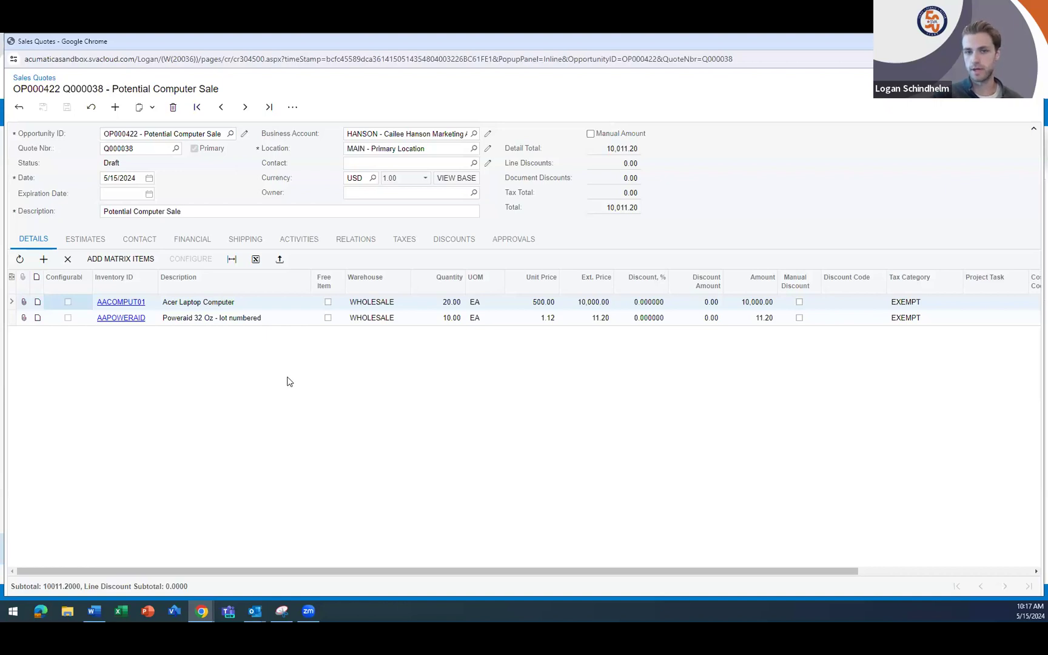
click(293, 107)
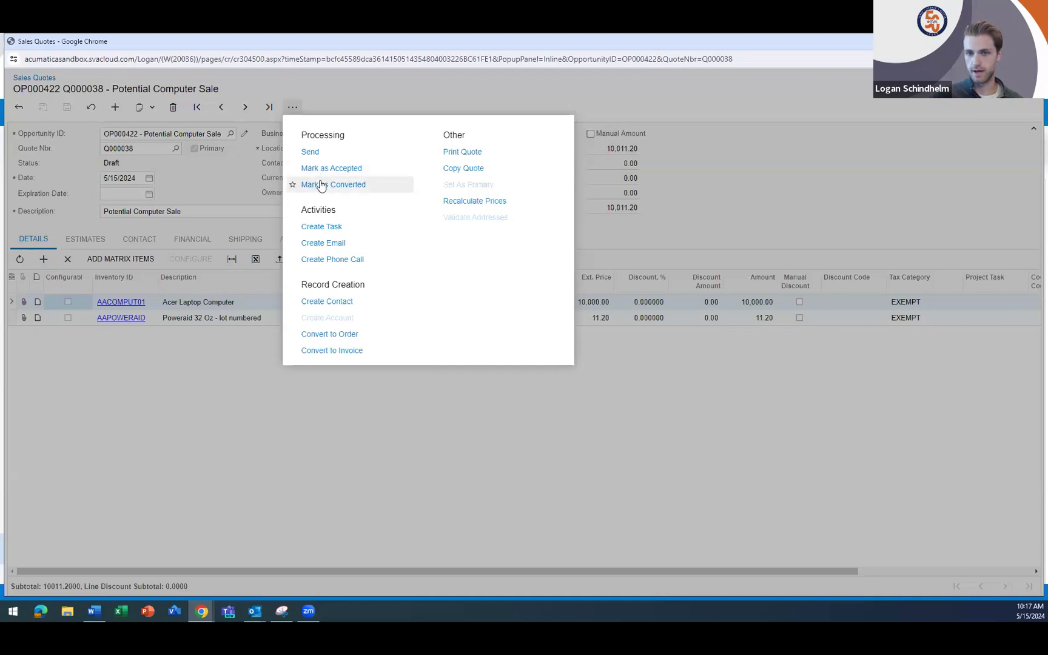
click(322, 153)
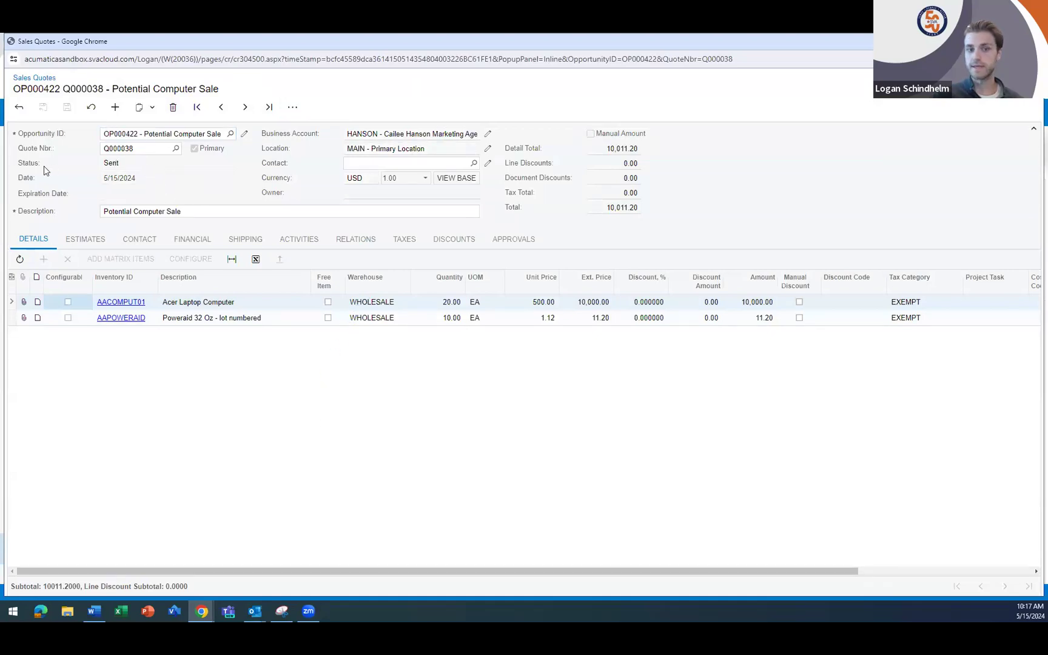
- Examine the quote email recorded in the sales quote's activities and read through its message preview
click(297, 241)
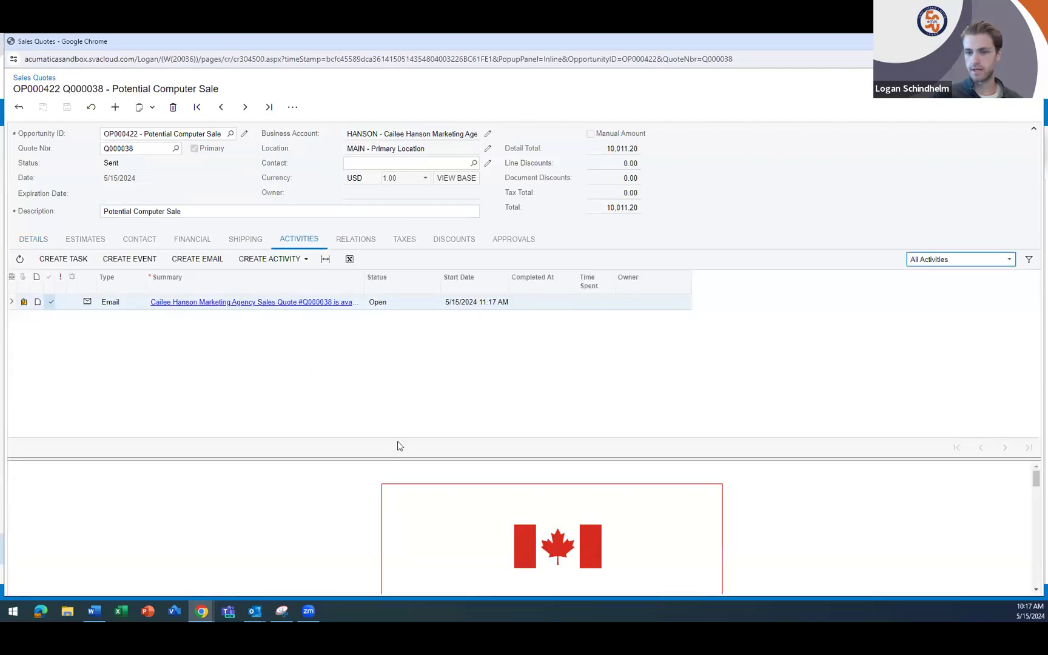
scroll(461, 533, down, 1)
scroll(480, 542, down, 1)
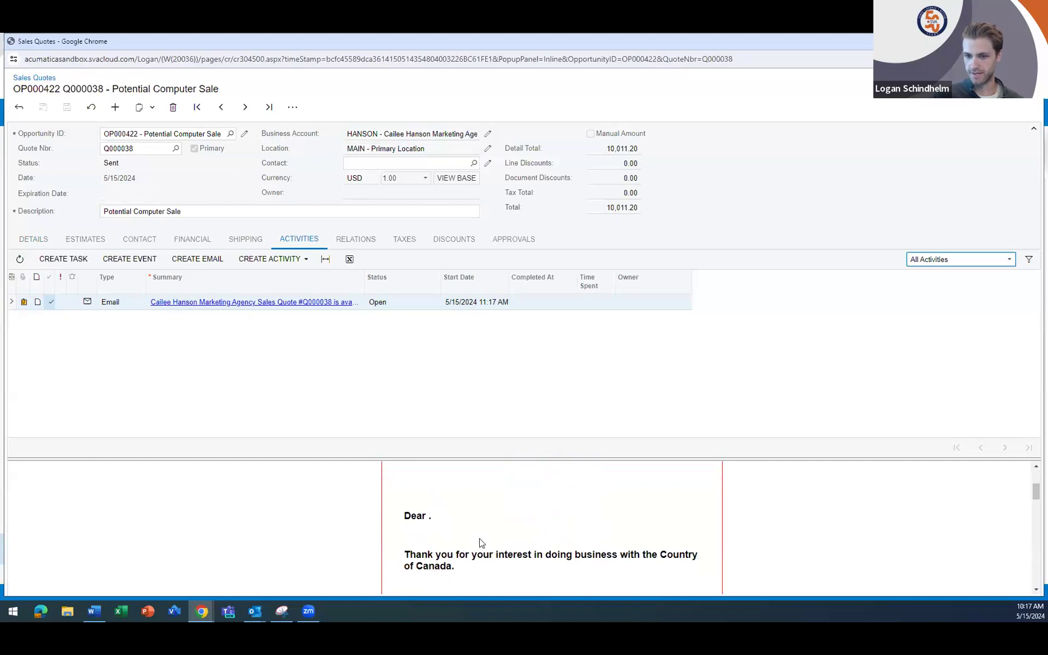
scroll(480, 542, up, 2)
scroll(555, 519, down, 1)
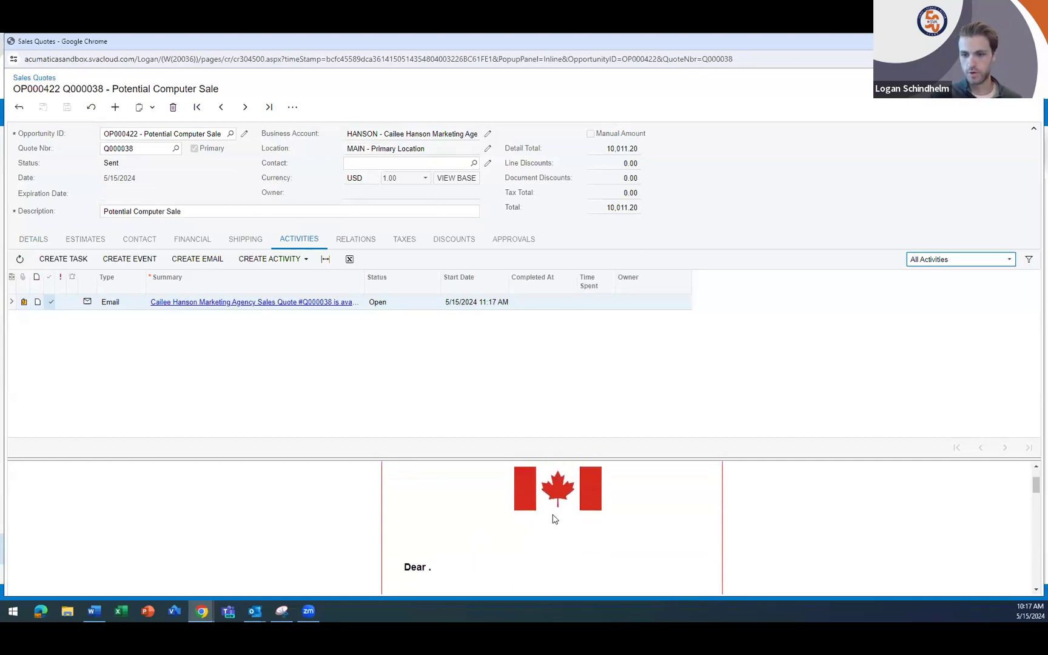
- Finish reading the quote email, close the quote and business account windows, and open the Potential Computer Sale opportunity from the opportunities list
scroll(554, 519, down, 1)
scroll(500, 533, down, 1)
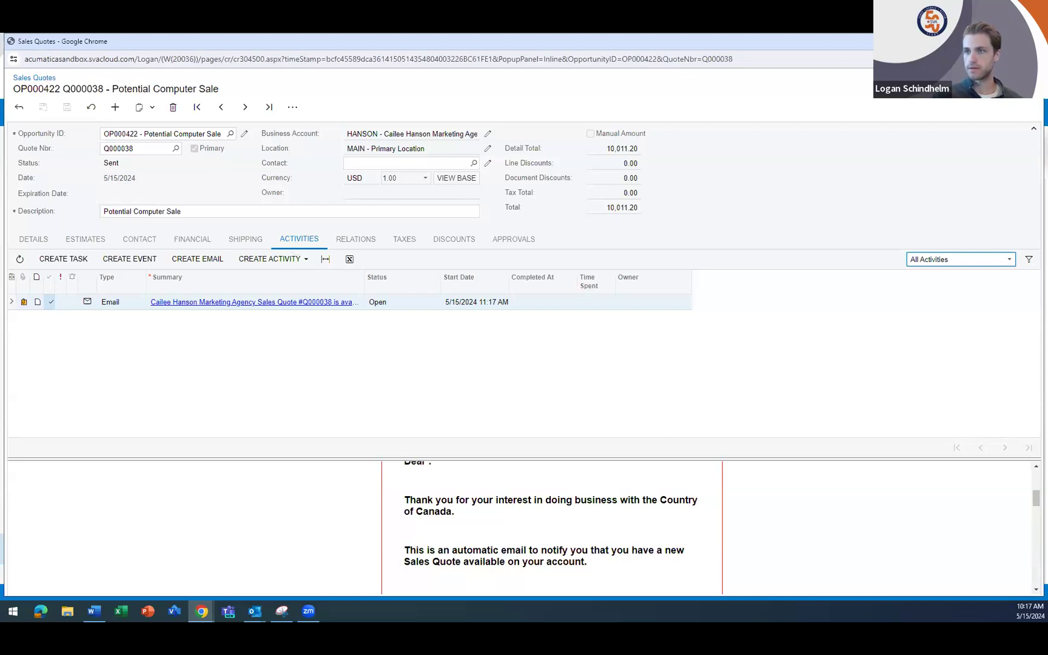
click(1031, 41)
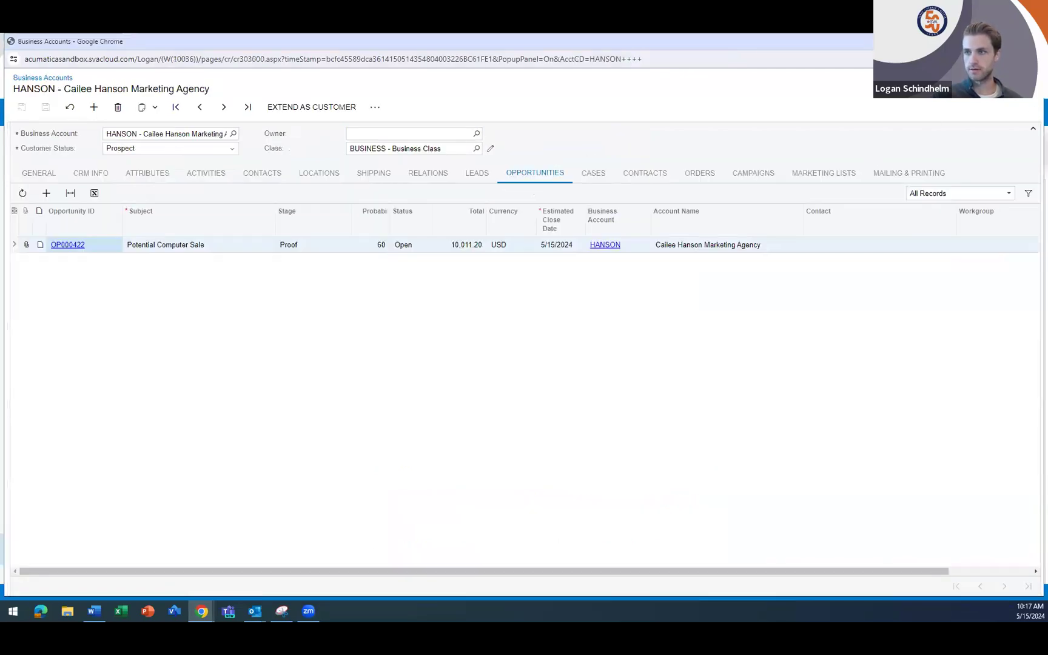
click(1030, 41)
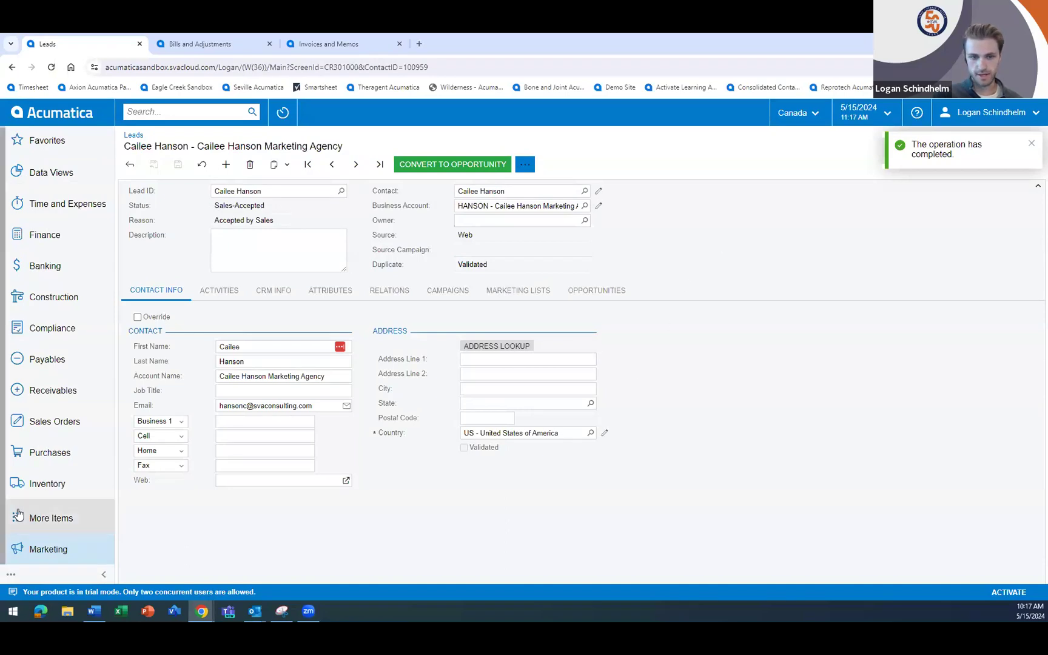
click(49, 558)
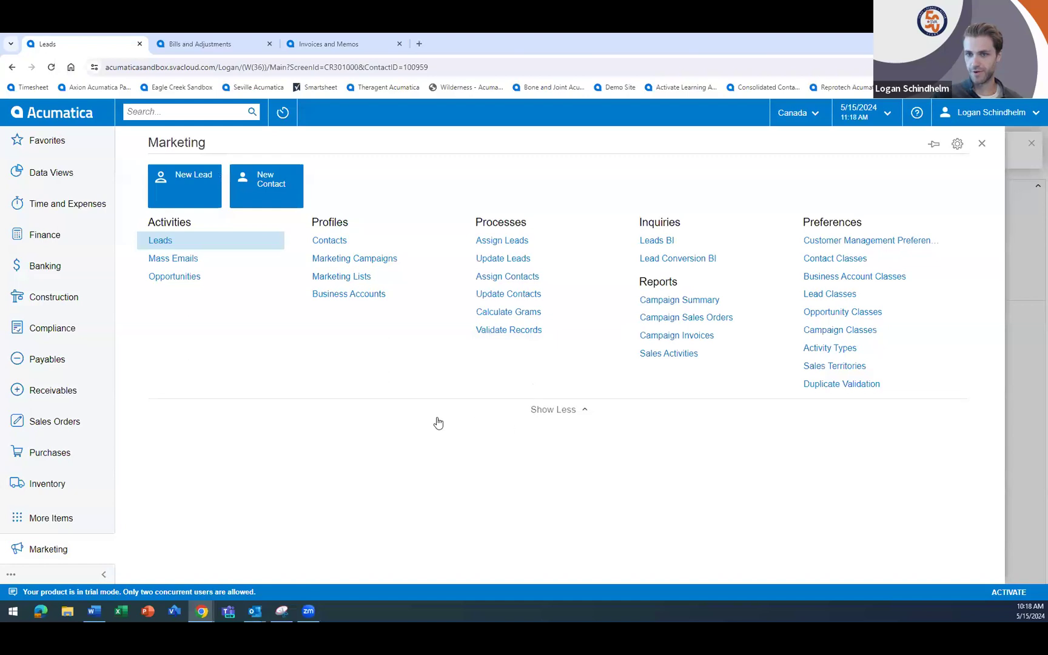
click(174, 277)
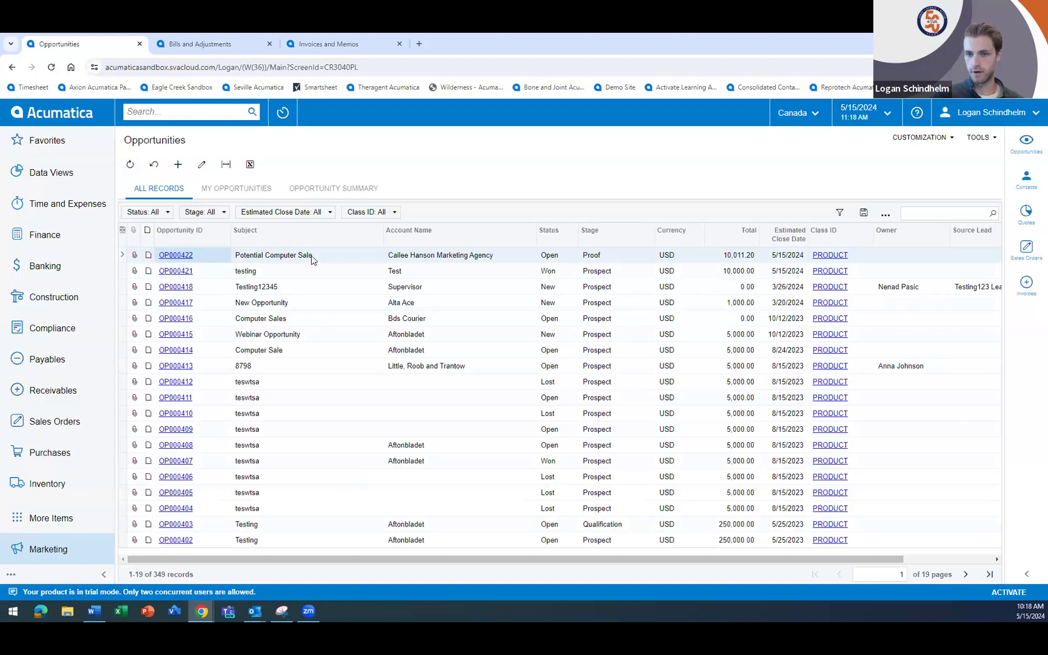
click(171, 255)
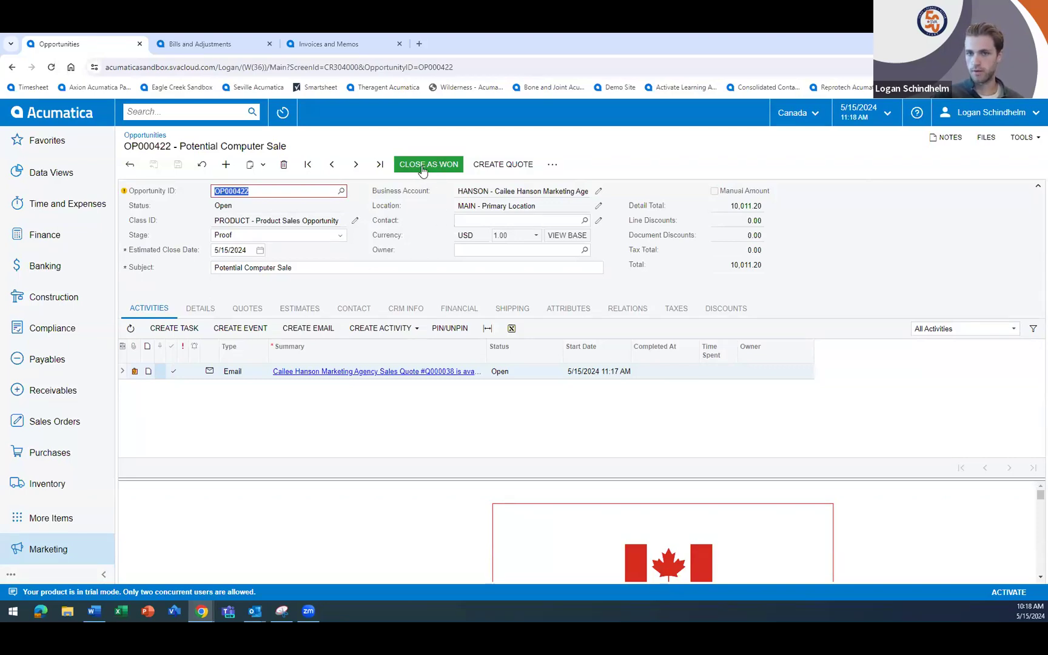
- Close the opportunity as won with the stage Won and the reason Order Placed
click(298, 235)
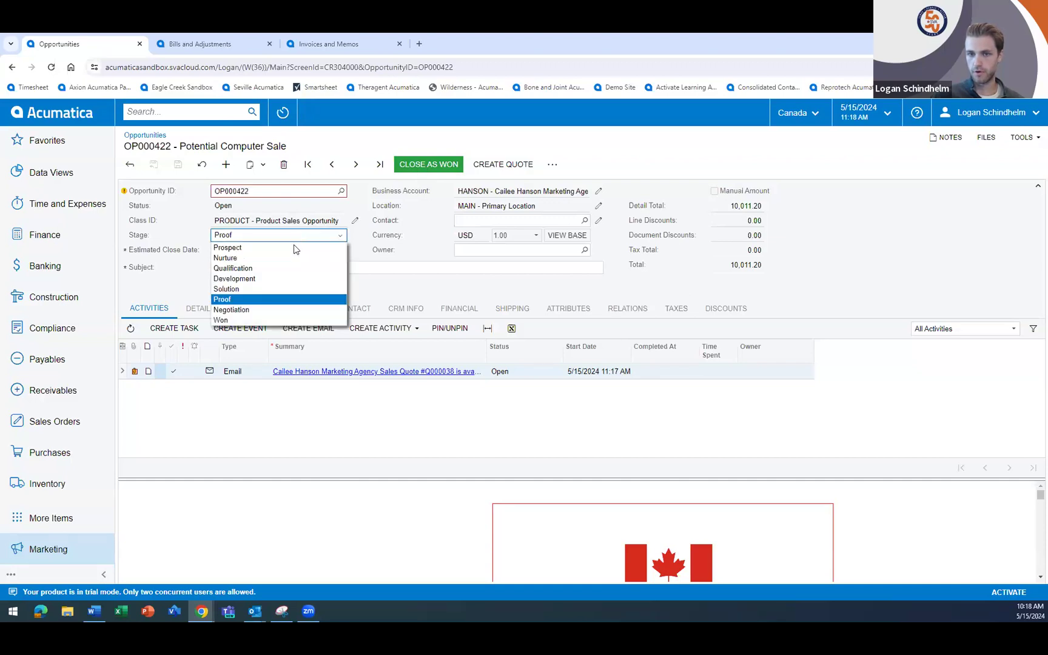
click(277, 319)
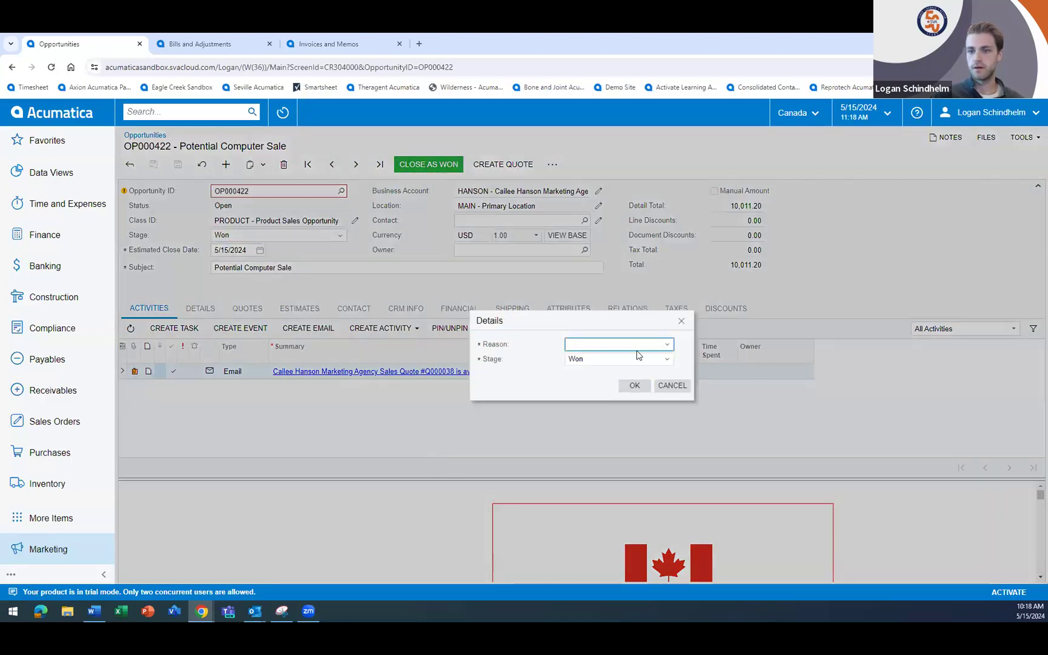
click(636, 345)
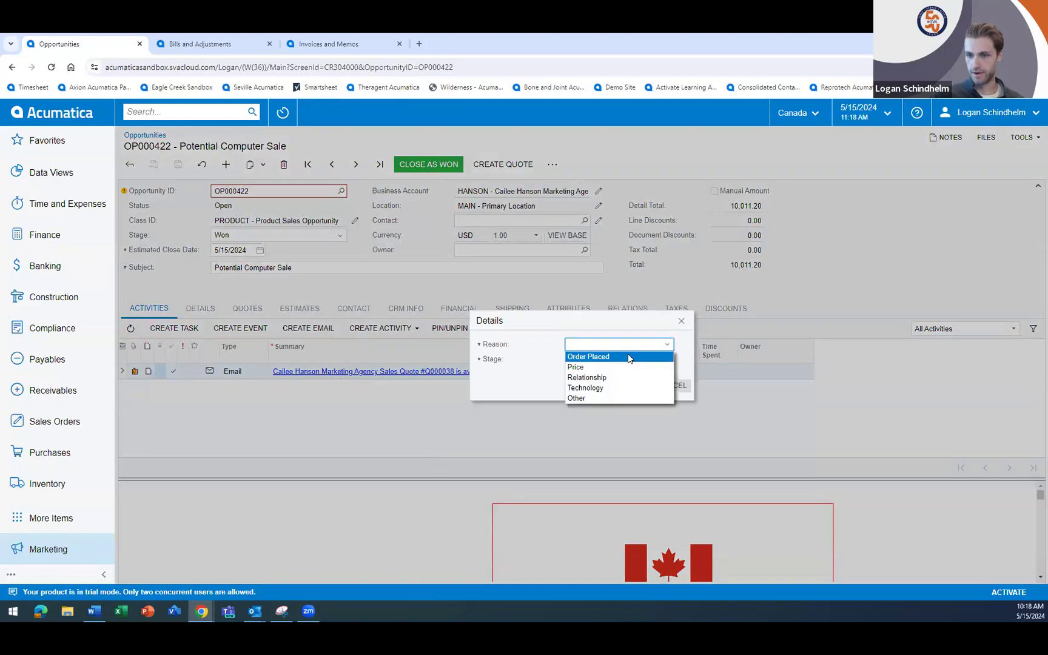
click(628, 356)
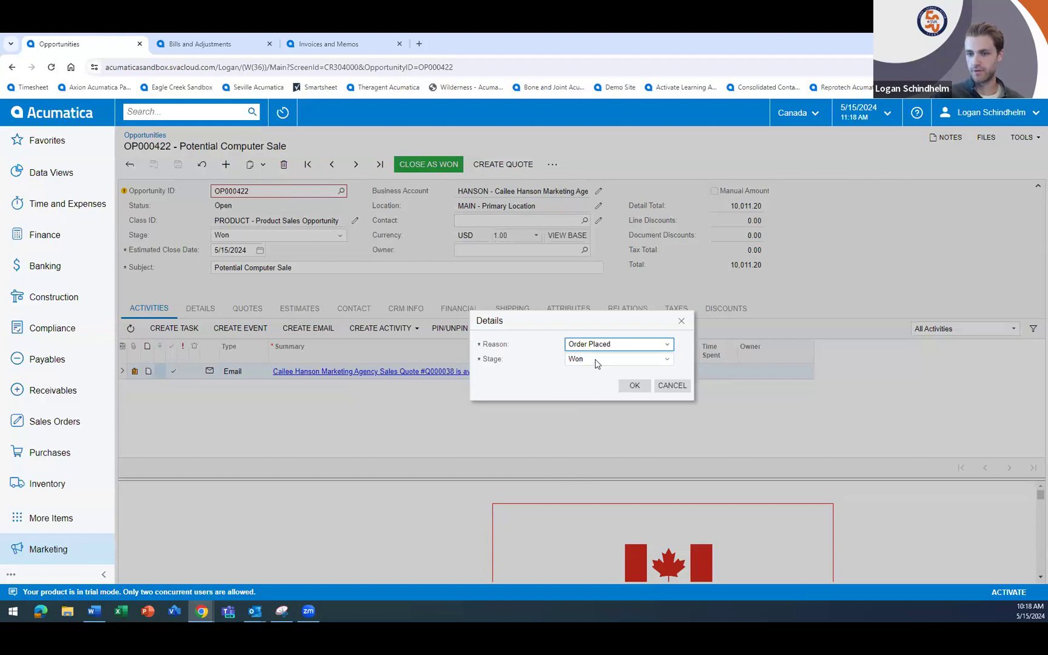
click(634, 387)
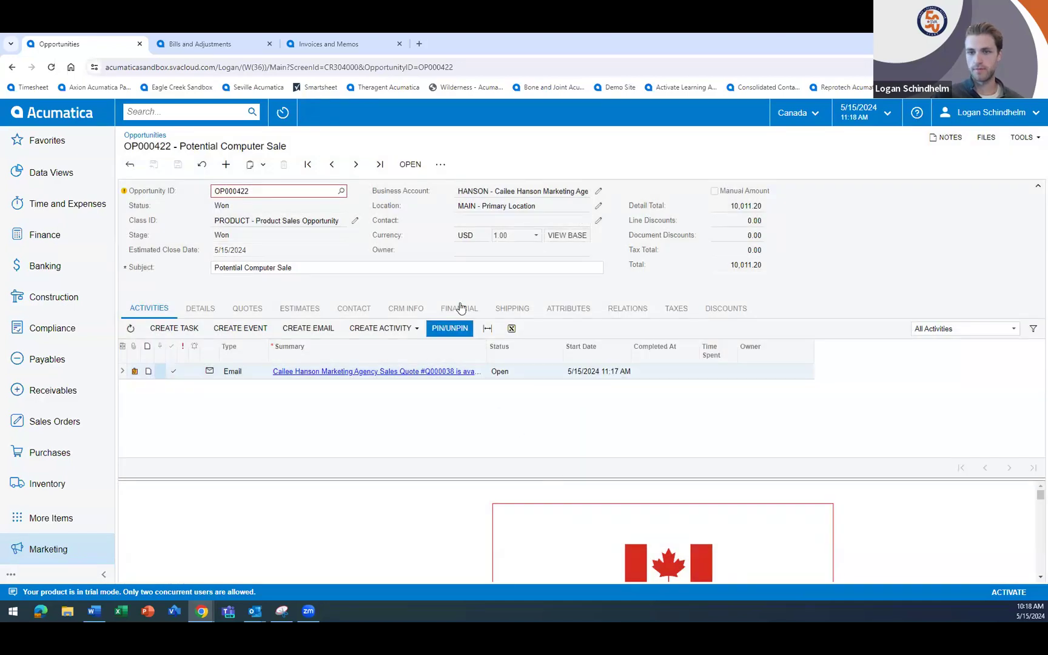
- Mark Create Sales Order as a favorite action and create an SO order from the won opportunity with the default options
click(440, 166)
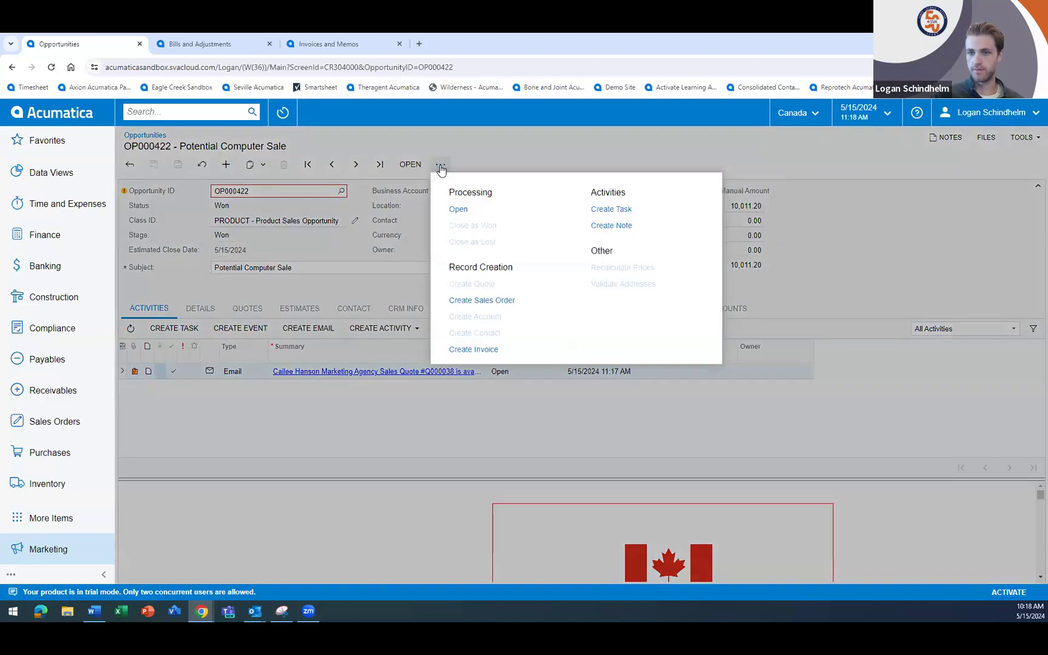
click(440, 301)
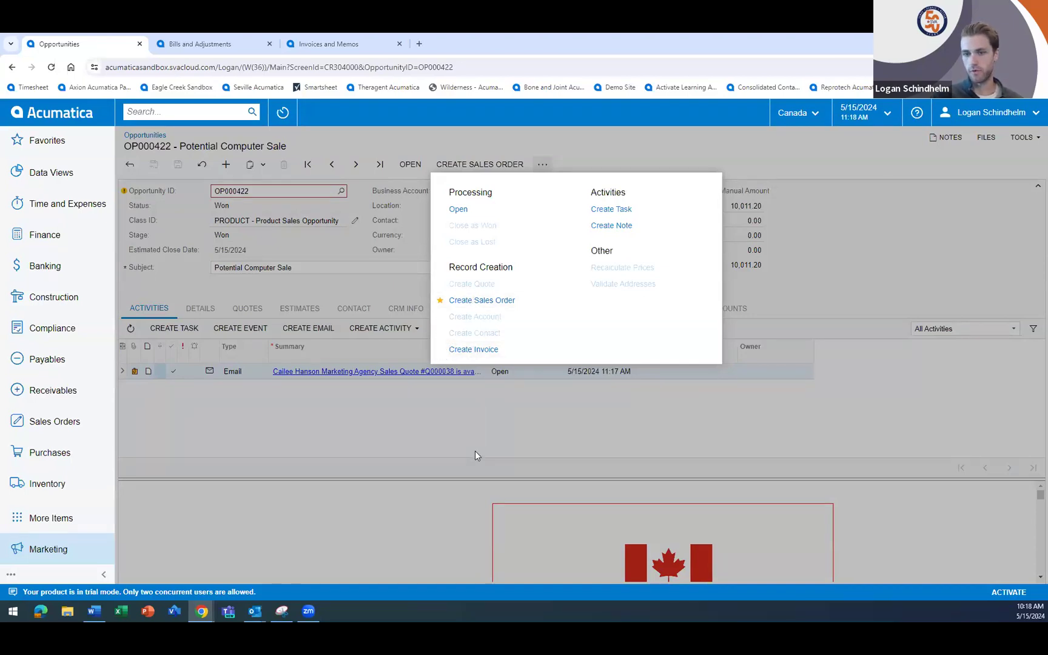
click(491, 301)
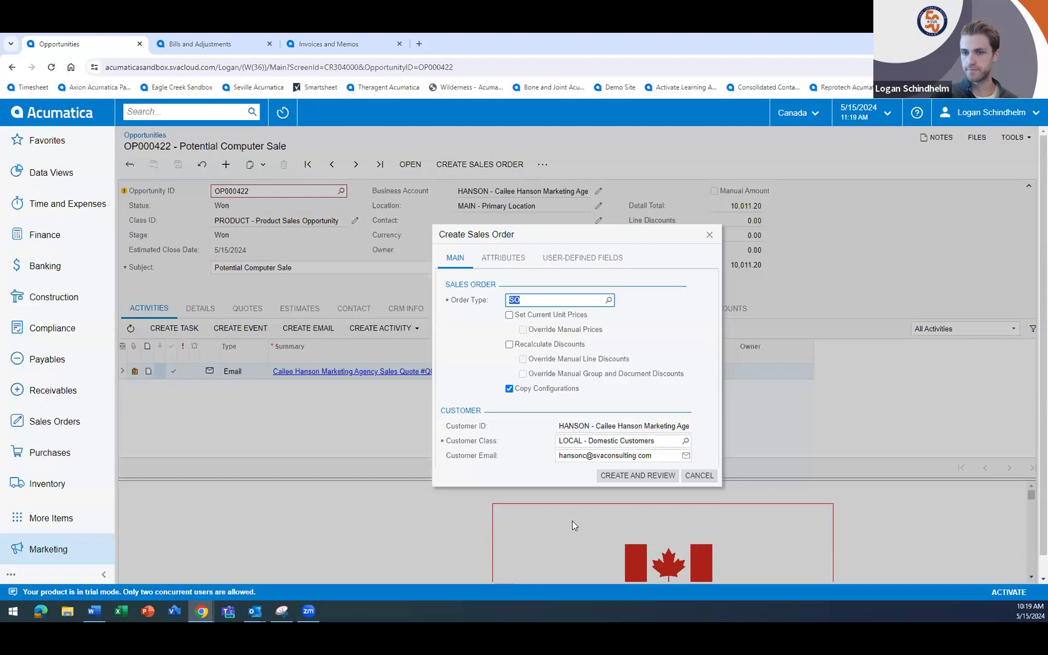
click(630, 478)
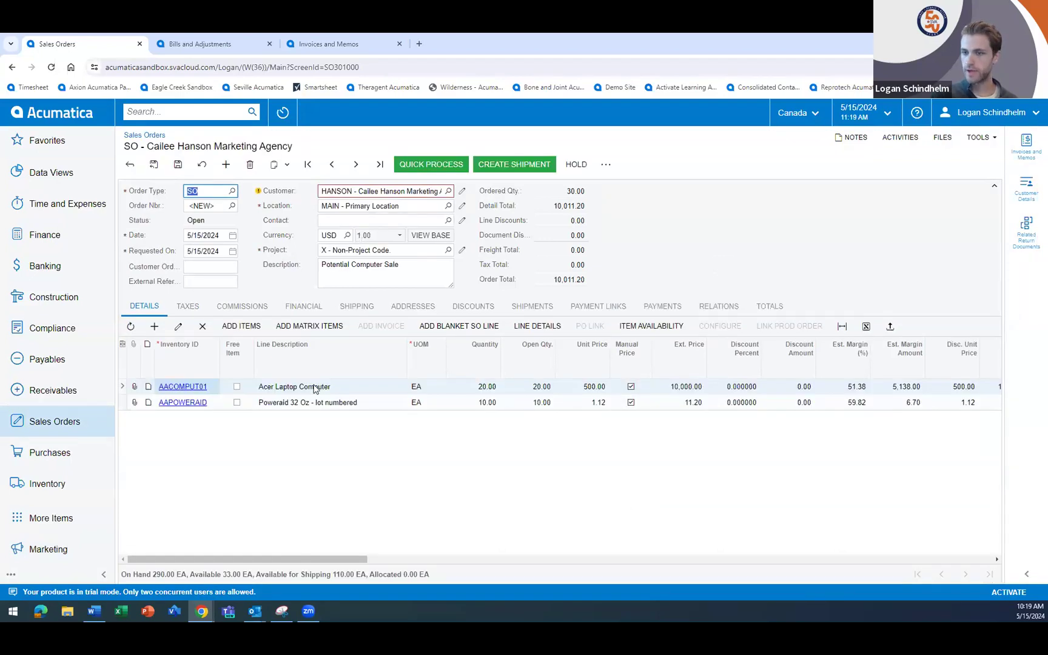
- Check the laptop and Poweraid lines, save the new sales order and show its related source documents
click(325, 407)
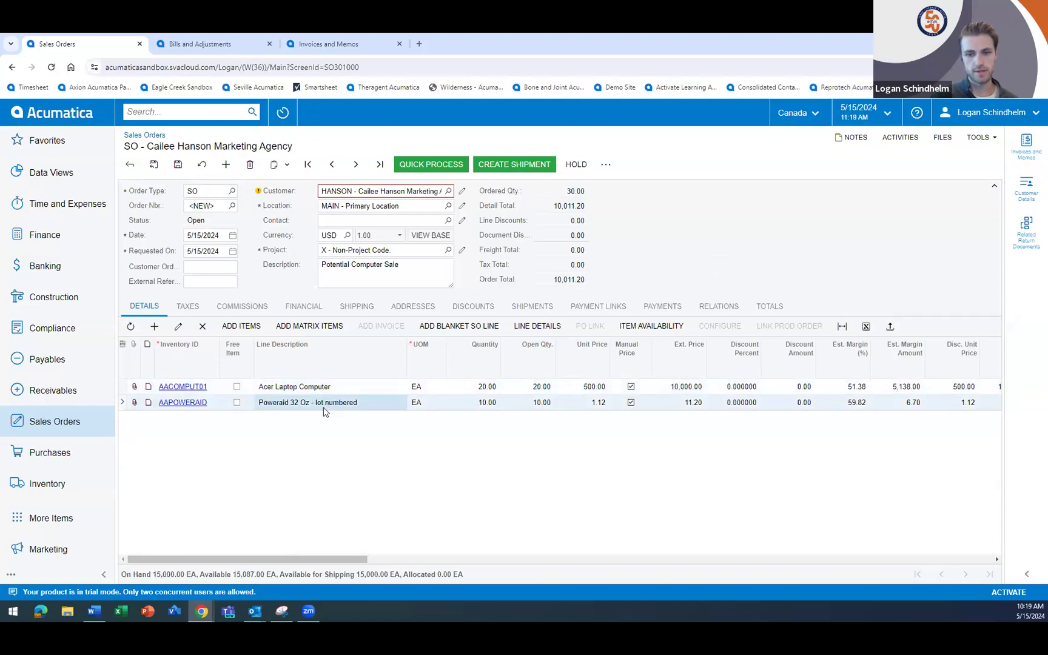
click(274, 390)
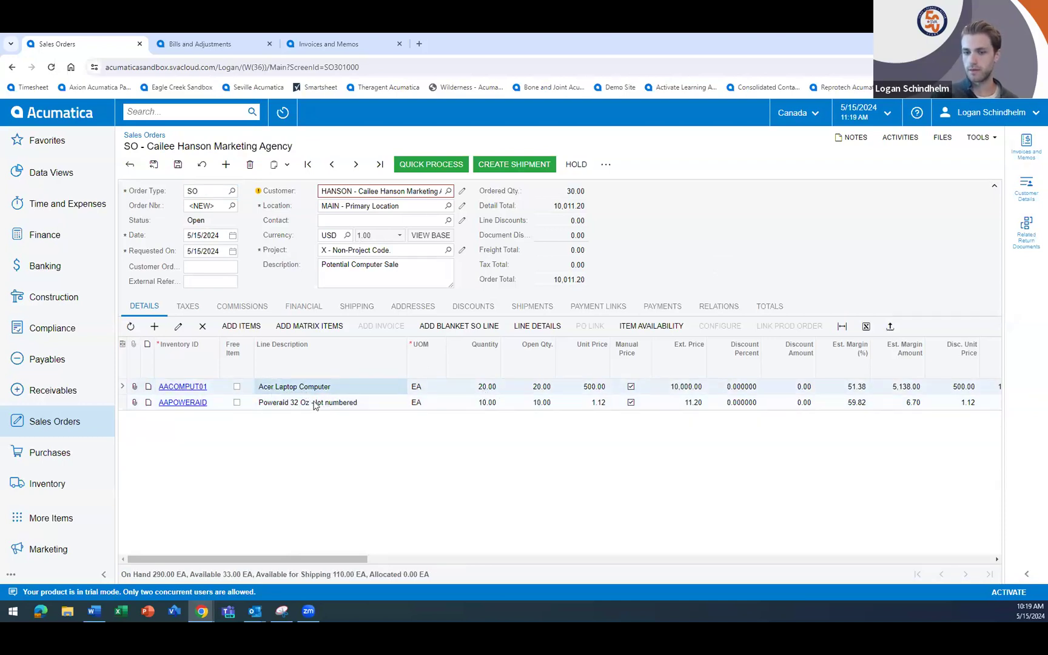
click(181, 169)
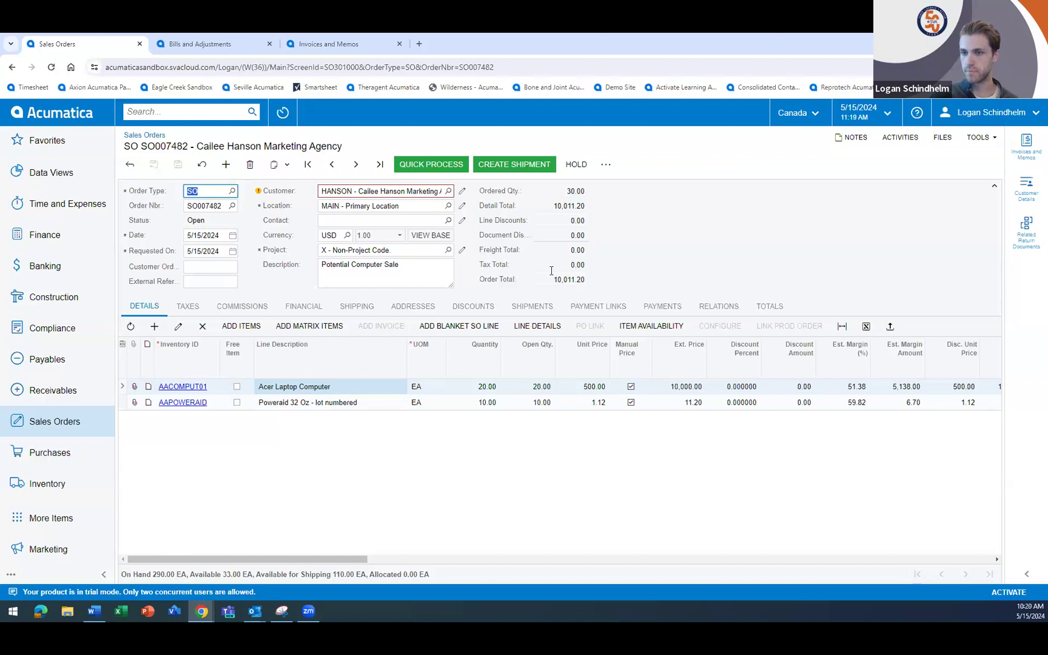
click(721, 306)
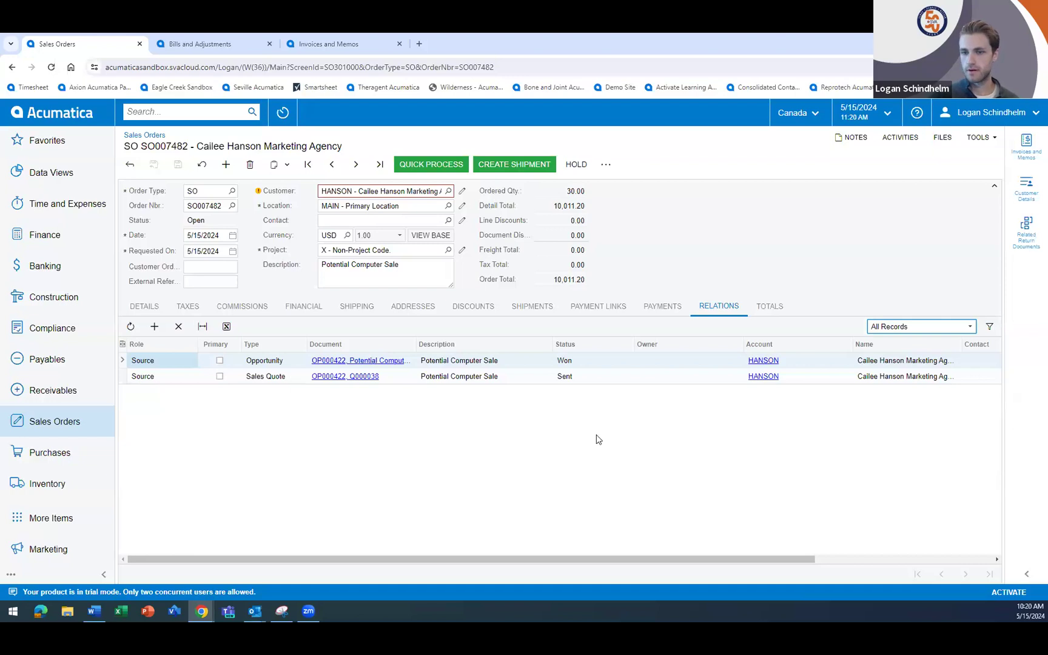
click(595, 470)
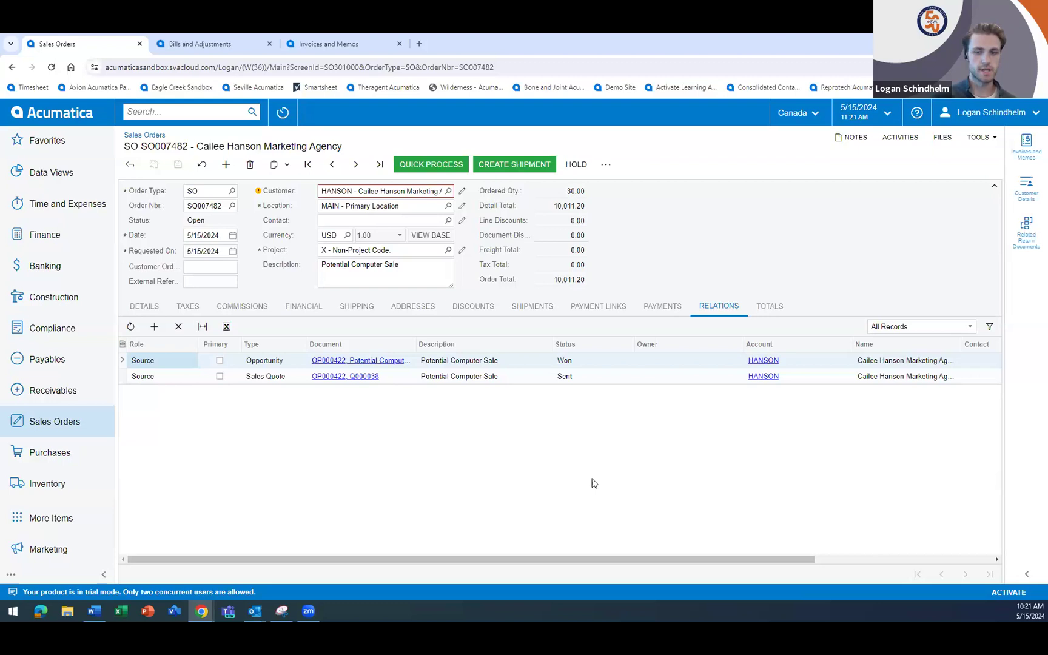
- Open the vendor record from the AA Services bill and mark View Account and View Customer as favorite actions
click(200, 44)
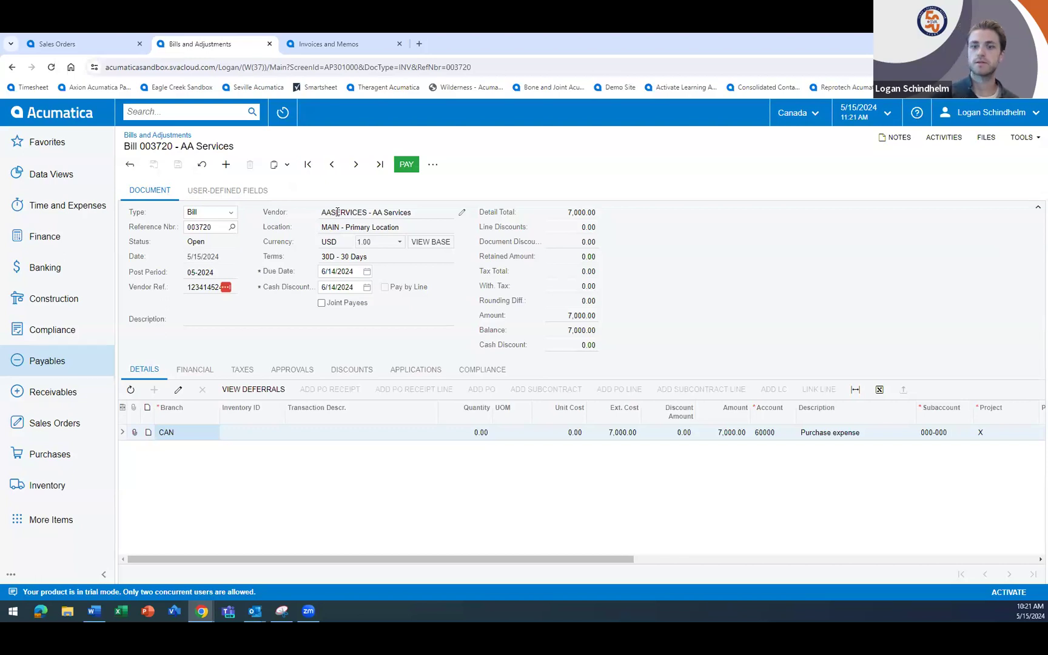
click(462, 215)
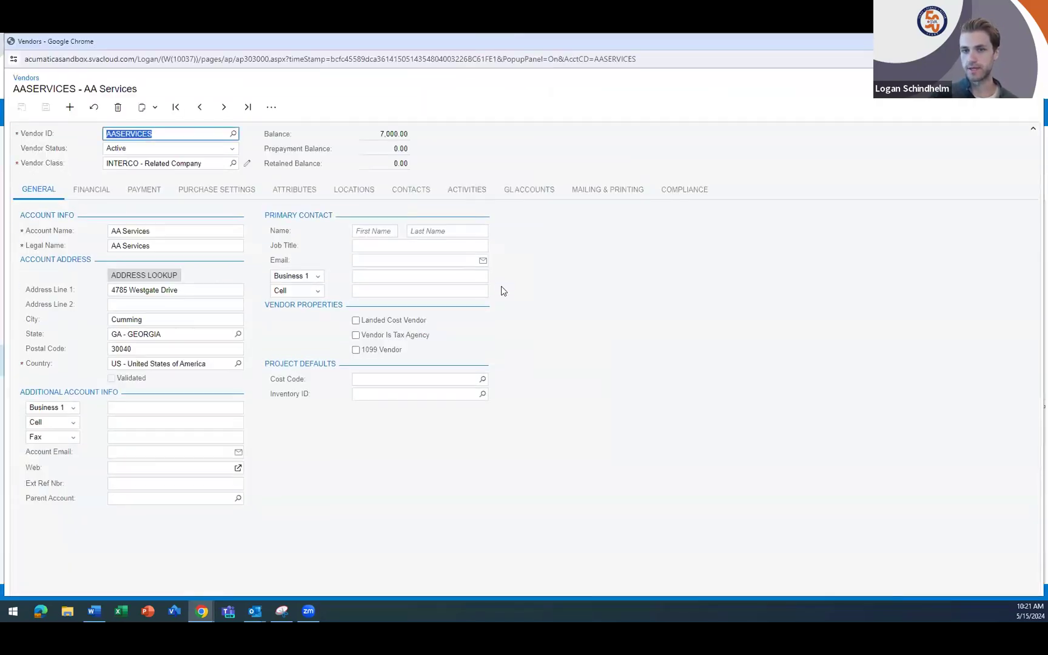
click(272, 108)
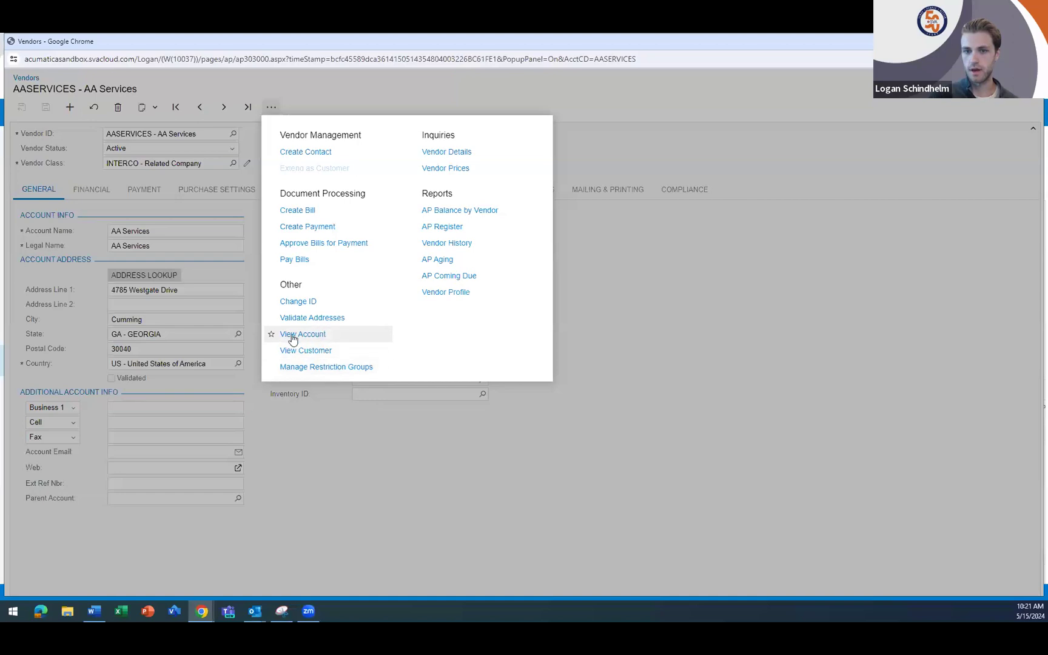
click(271, 334)
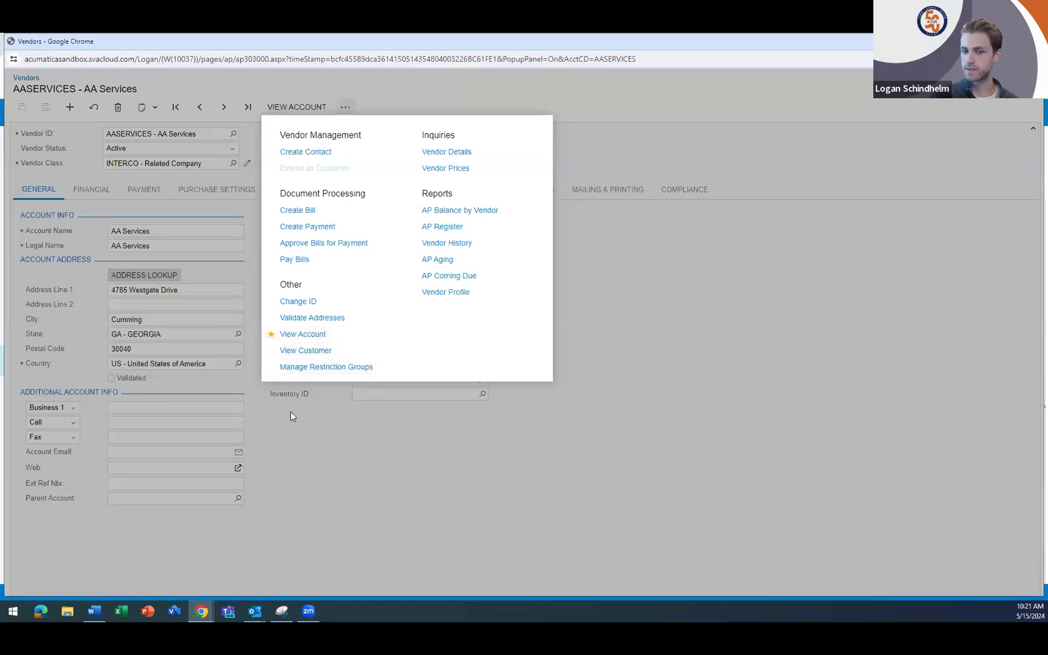
click(271, 350)
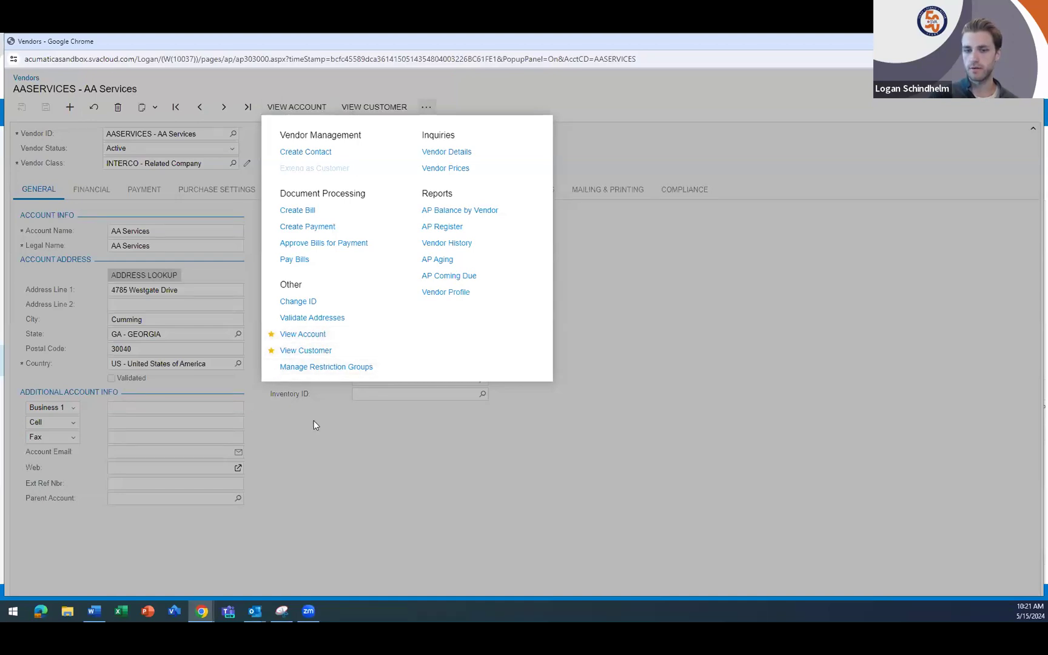
- View the customer record linked to the AA Services vendor, close it and look over the open AA Services invoice
click(308, 354)
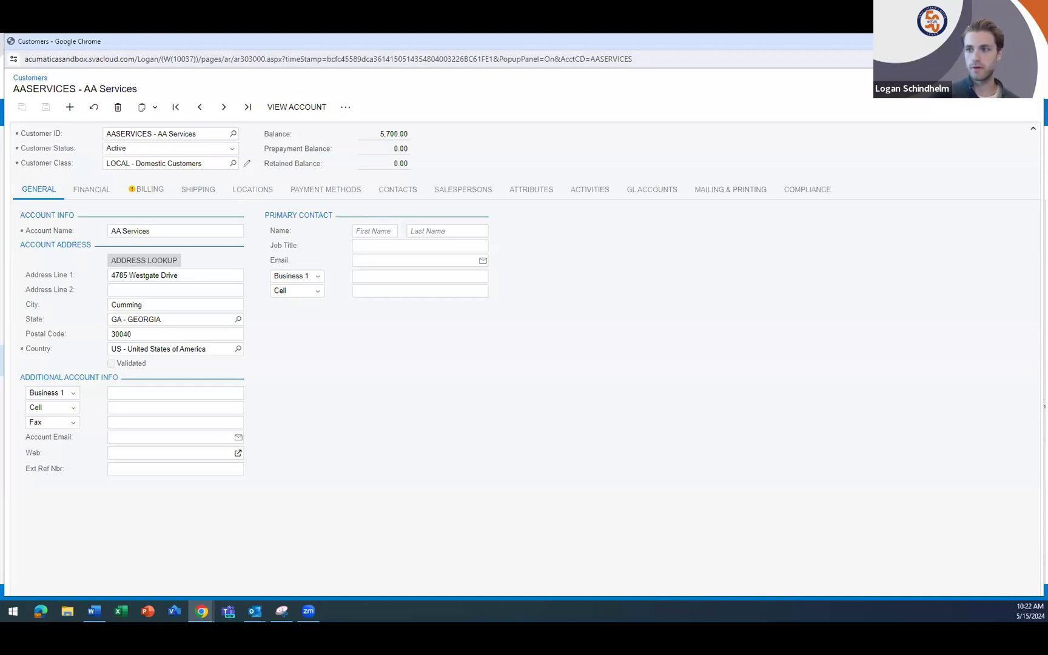
click(1032, 41)
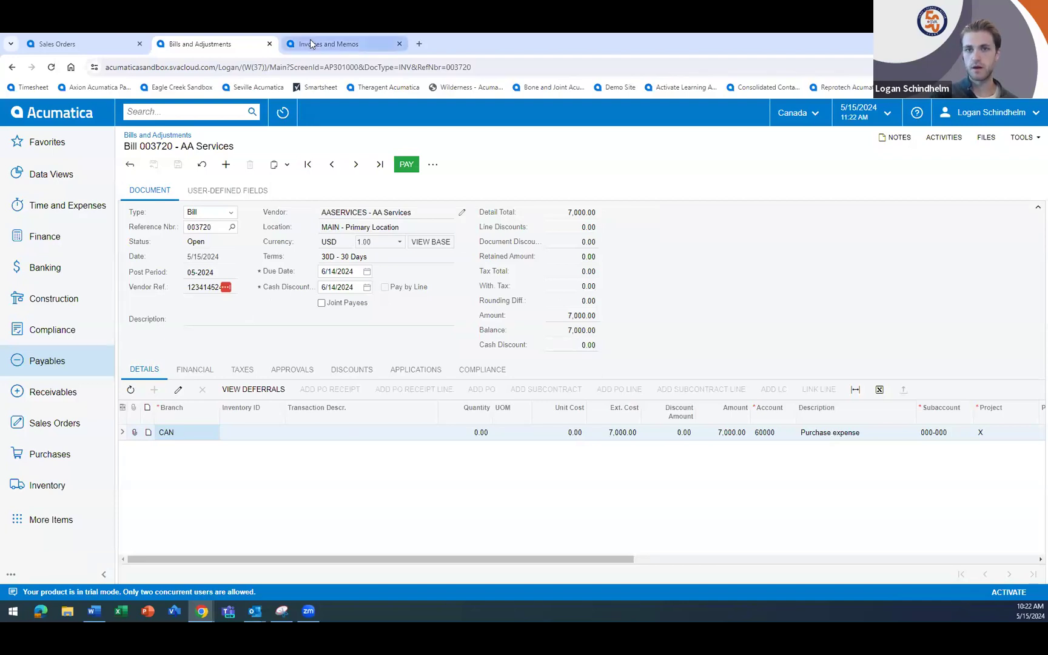
click(328, 45)
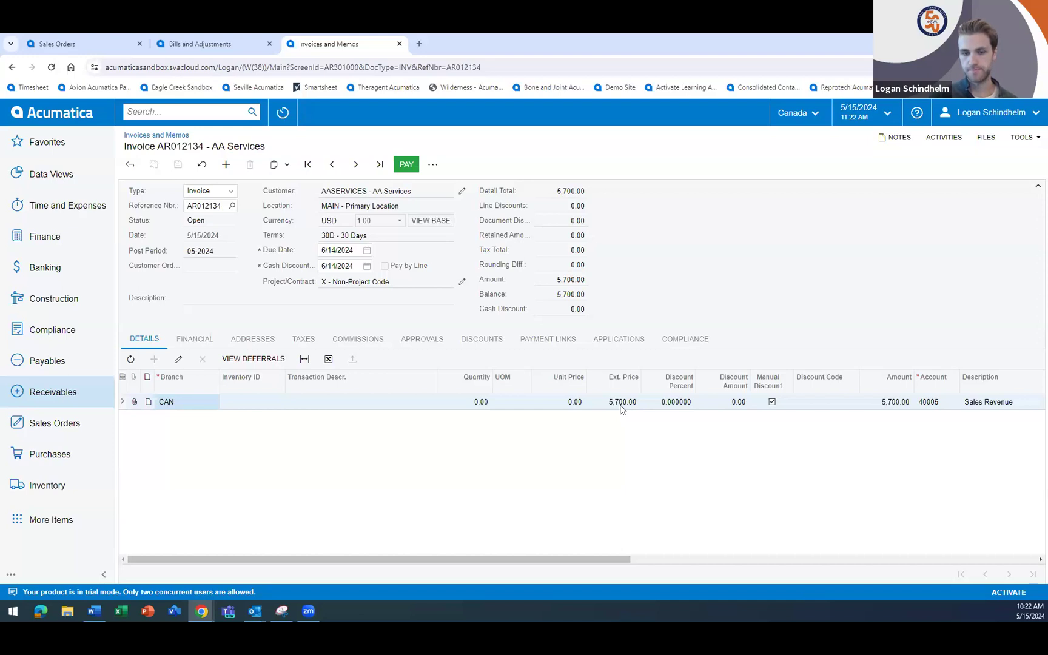
- Offset the AA Services payables bill against its receivables invoice for the Canada branch using Offset AP and AR Documents
click(61, 364)
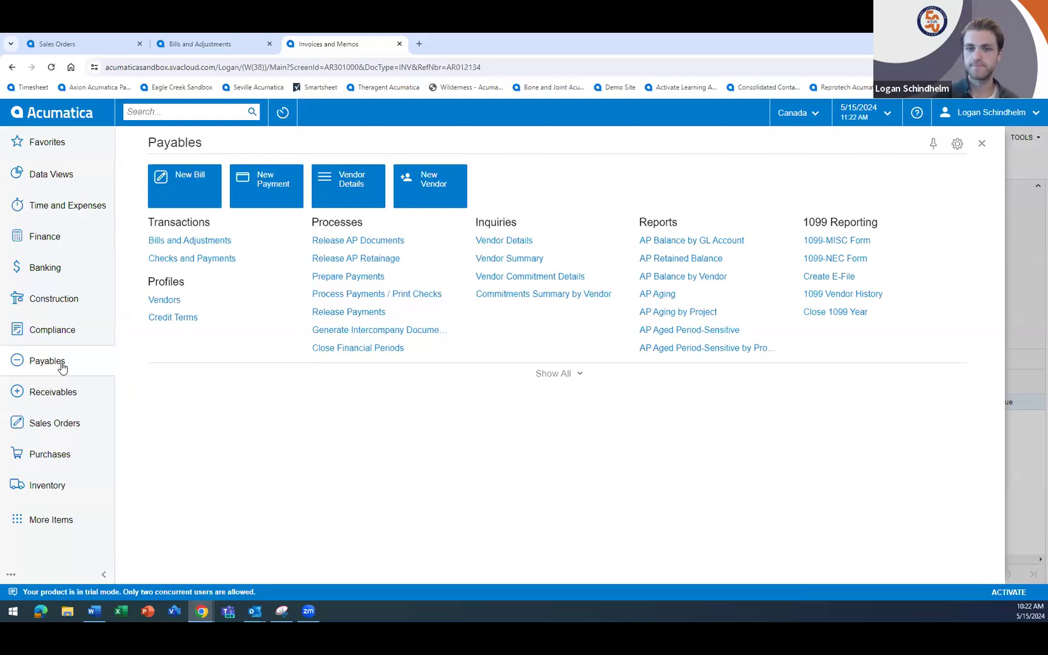
click(550, 376)
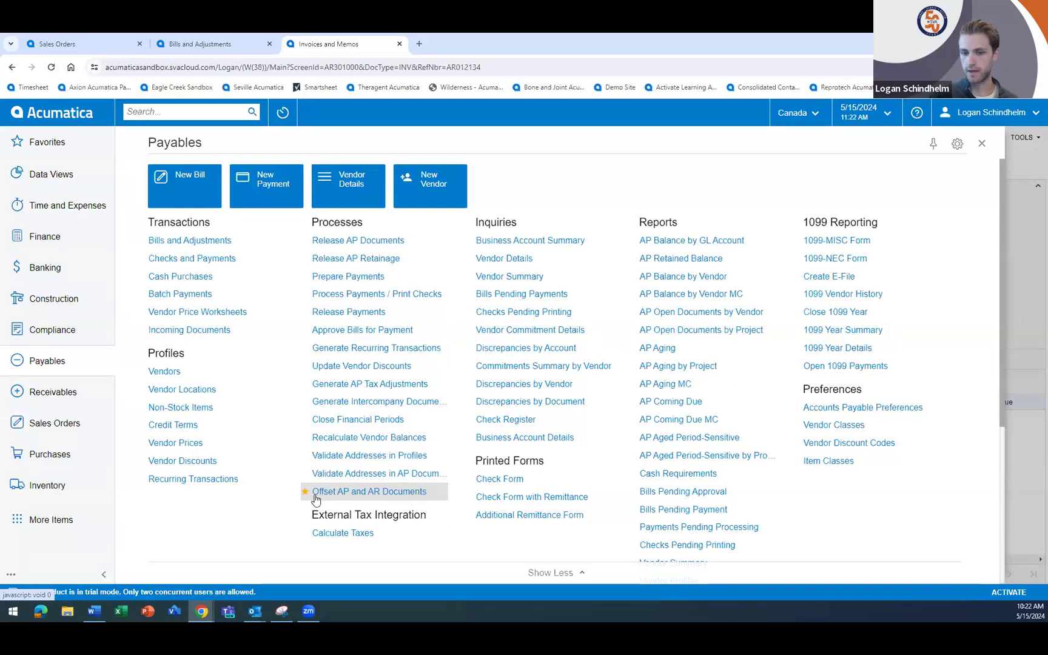
click(365, 492)
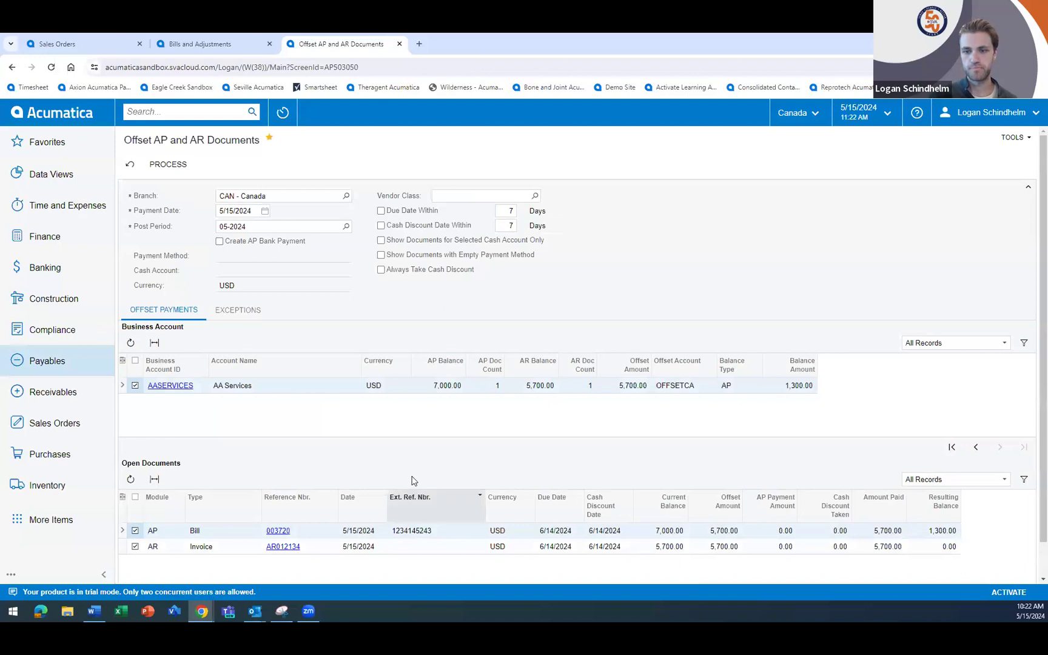
scroll(406, 449, down, 1)
scroll(406, 449, up, 1)
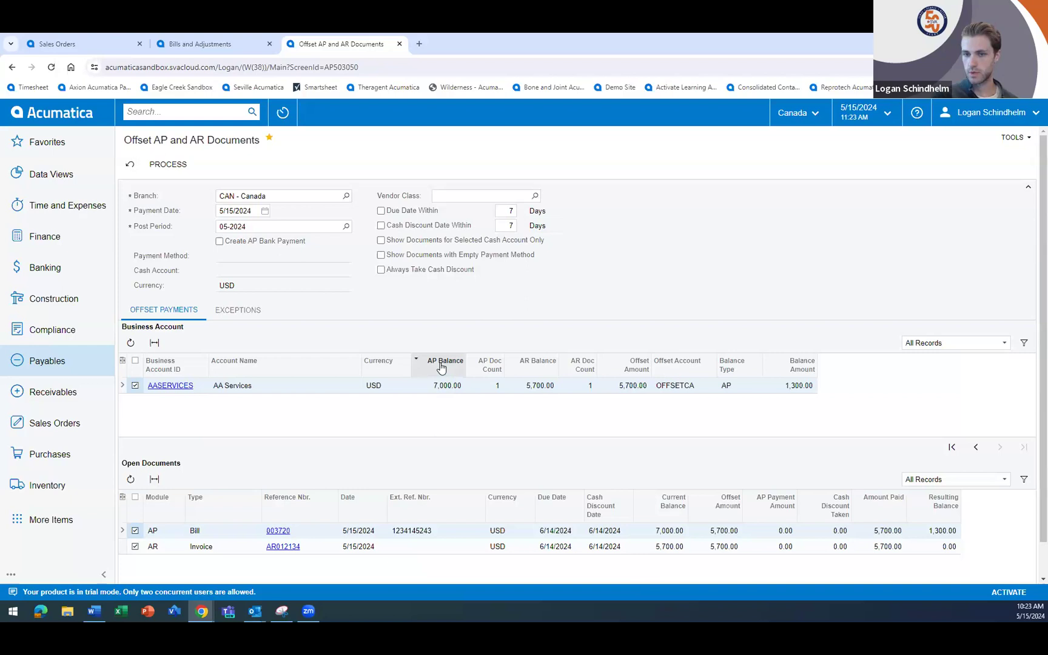
click(440, 387)
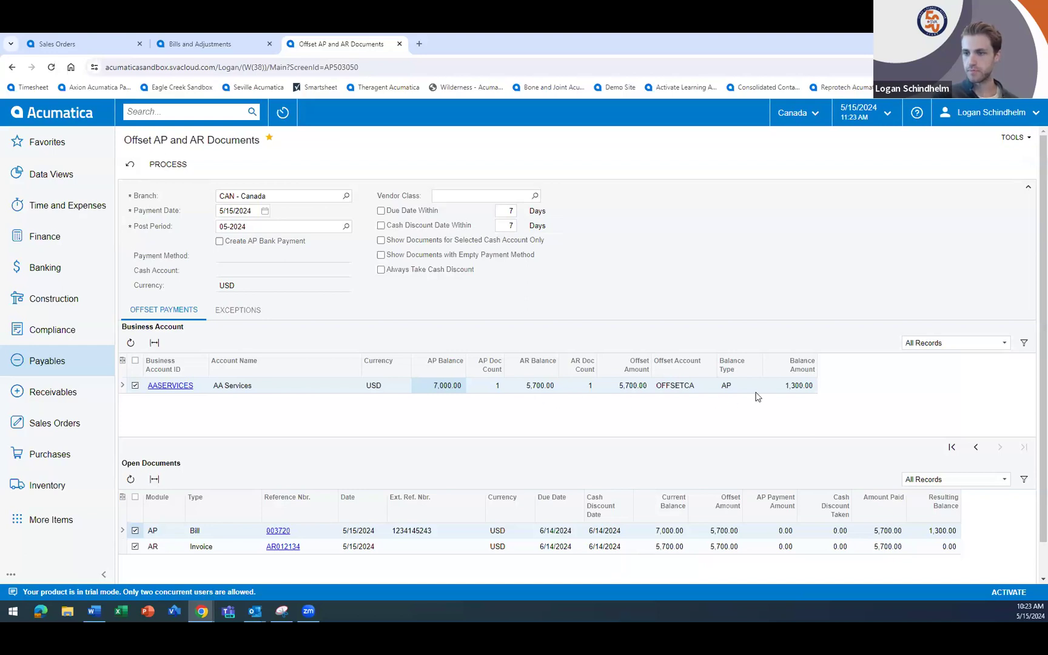
click(787, 389)
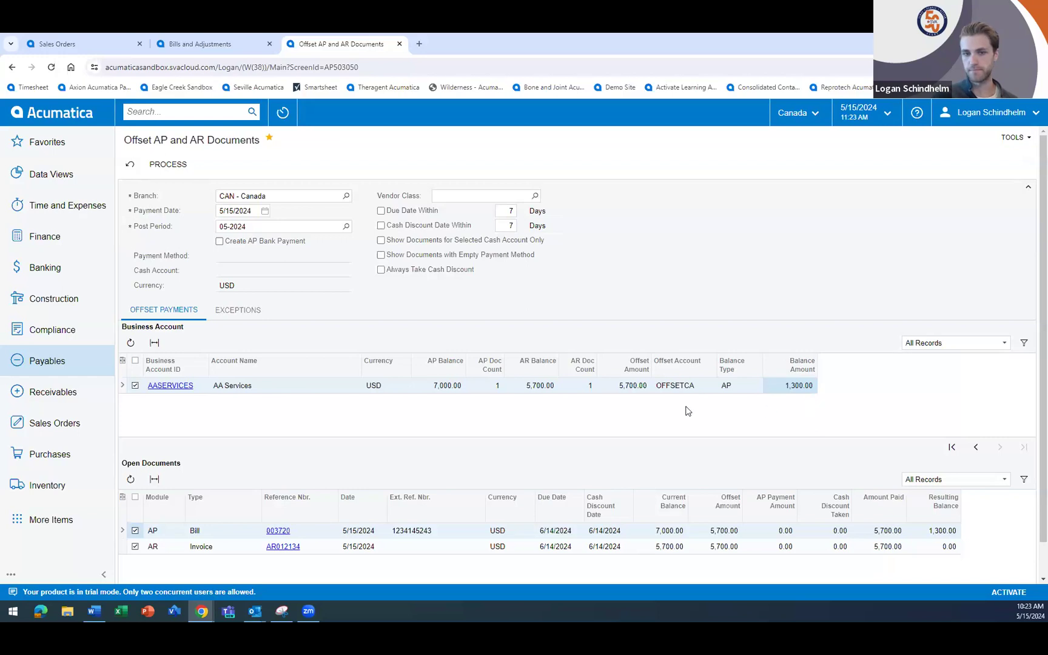
click(169, 166)
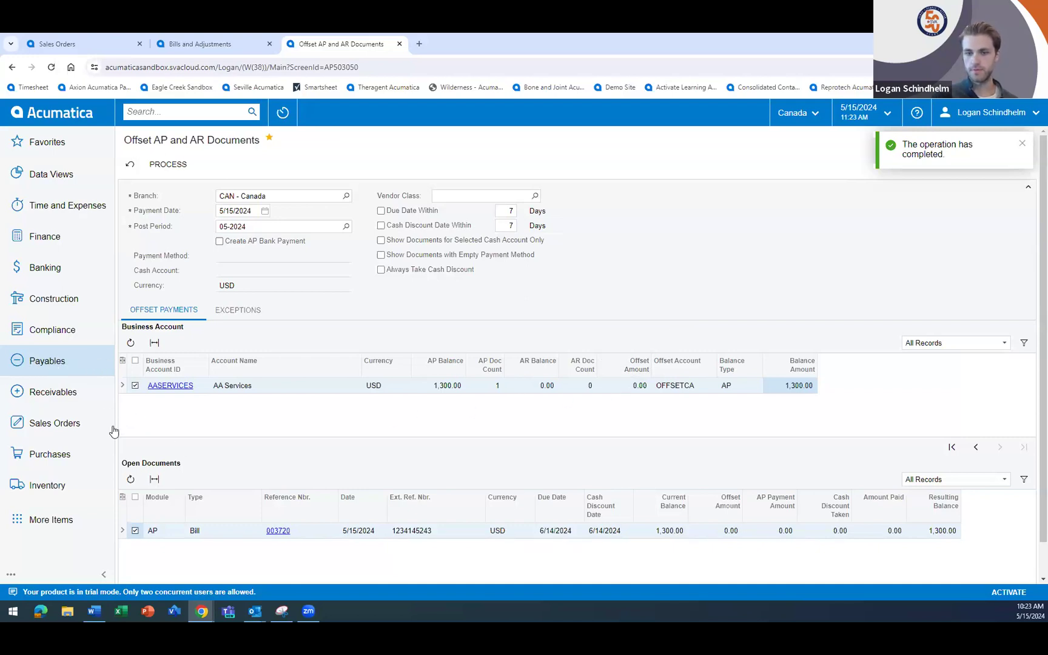
- Open the latest AA Services bill from Bills and Adjustments and check its amount and remaining balance
click(53, 364)
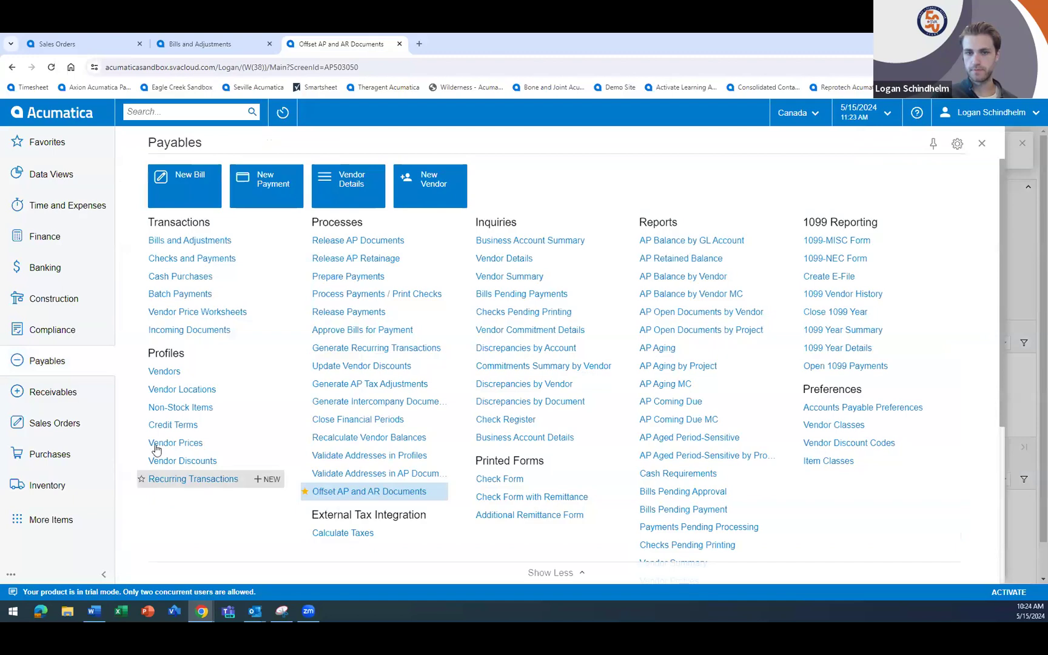
click(172, 241)
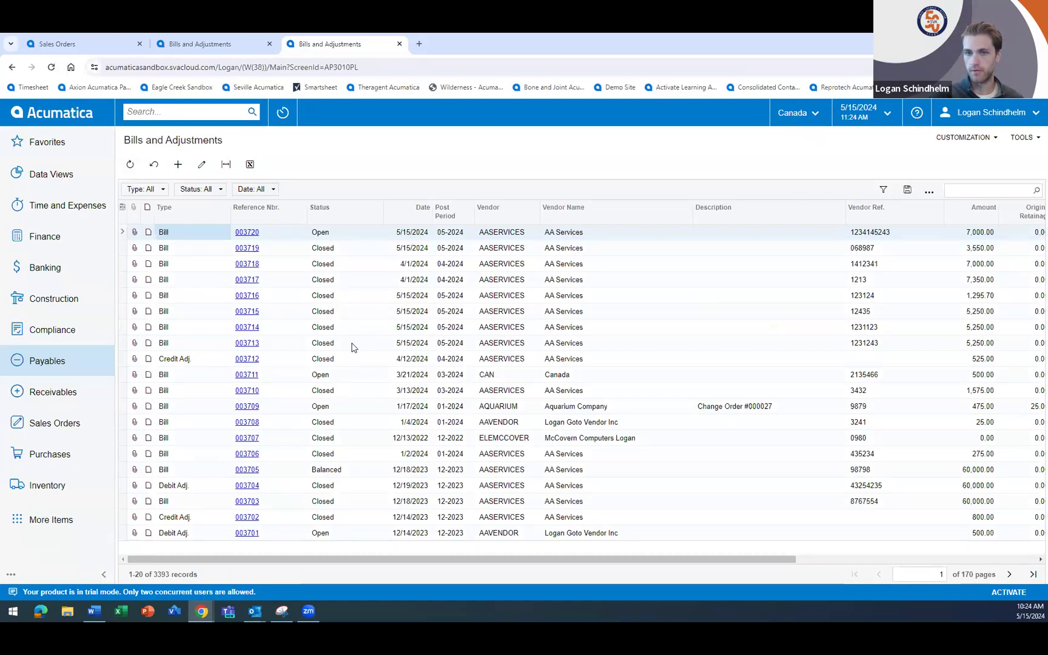
click(251, 234)
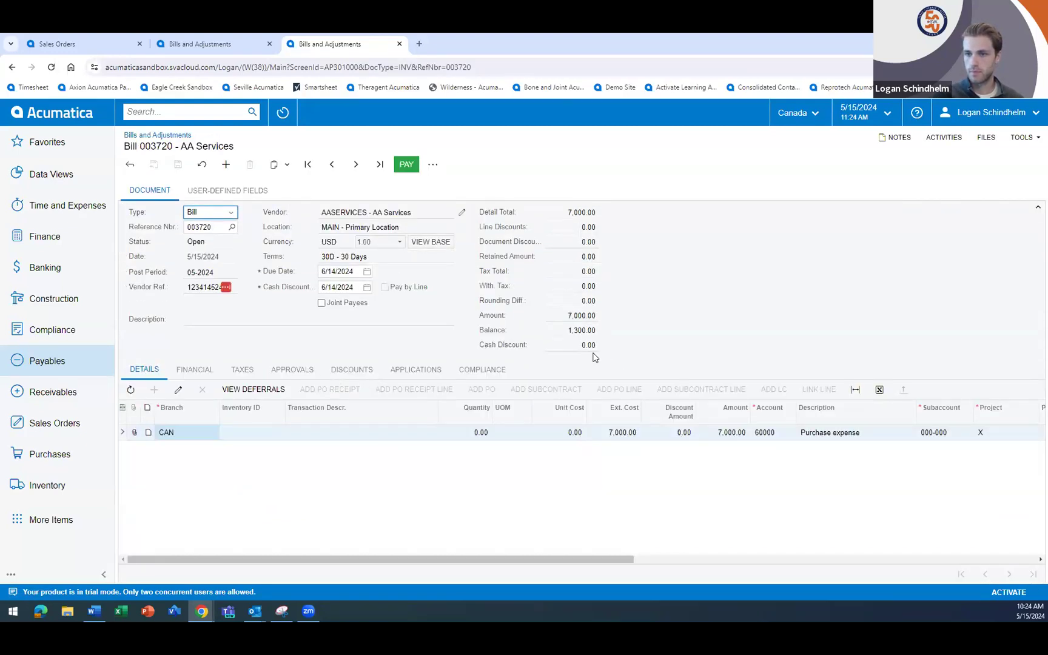
click(581, 314)
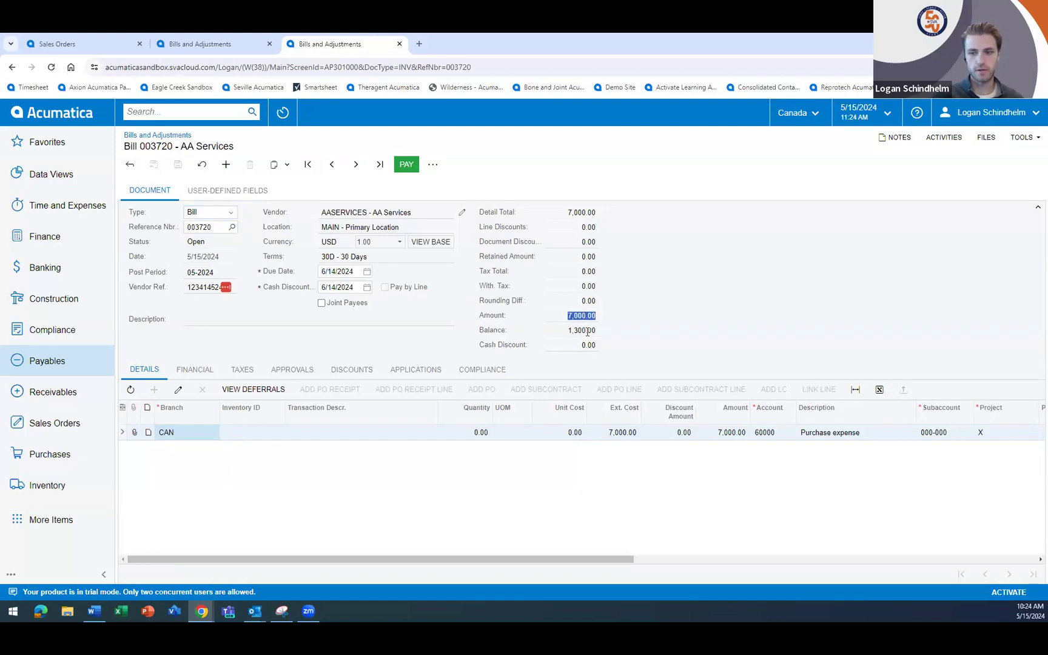
click(588, 331)
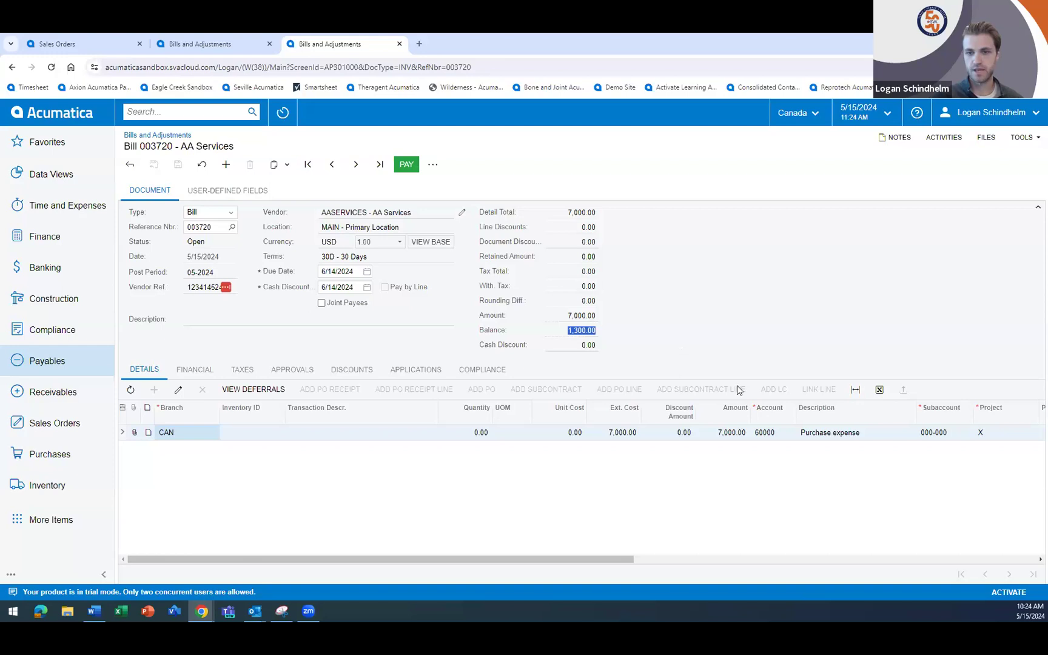
- Review the bill's applications, then open the offset AP payment and examine its application history and financial details
click(420, 371)
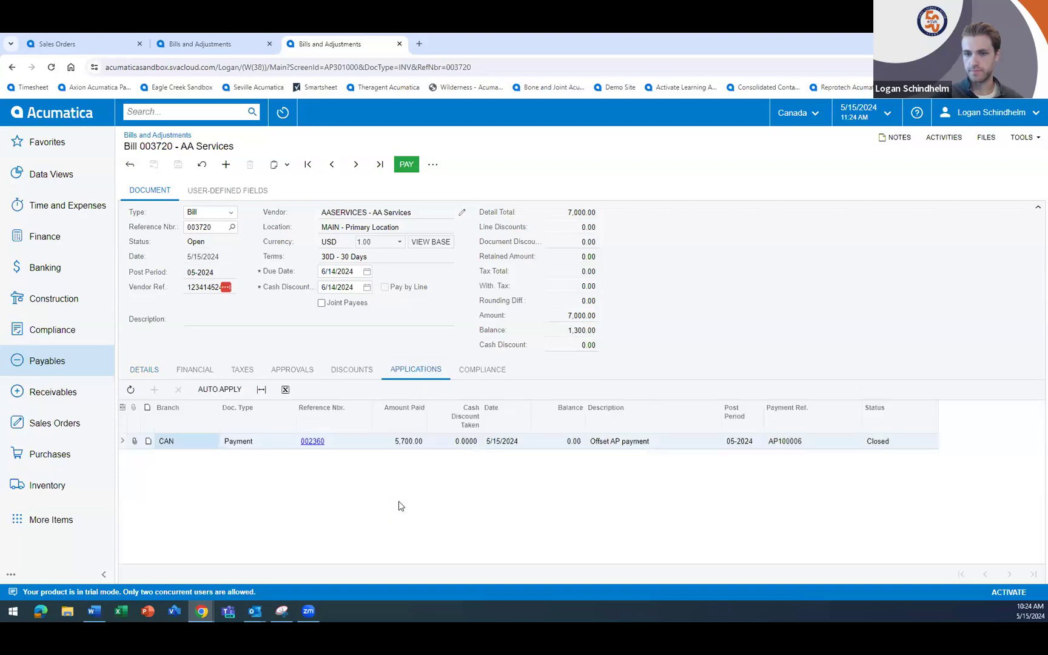
click(224, 446)
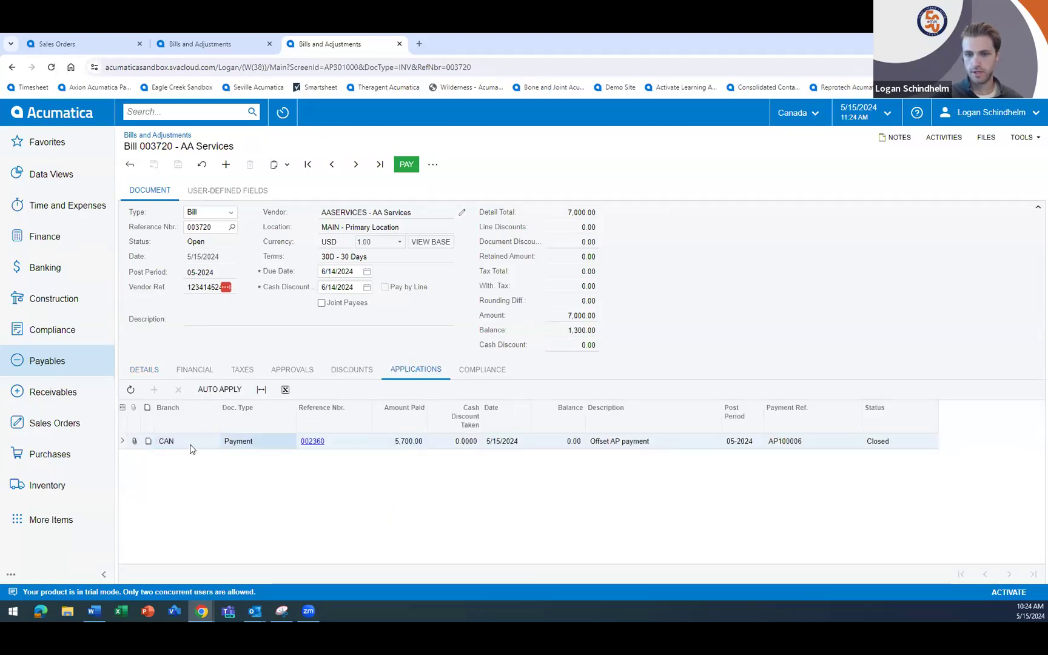
click(393, 444)
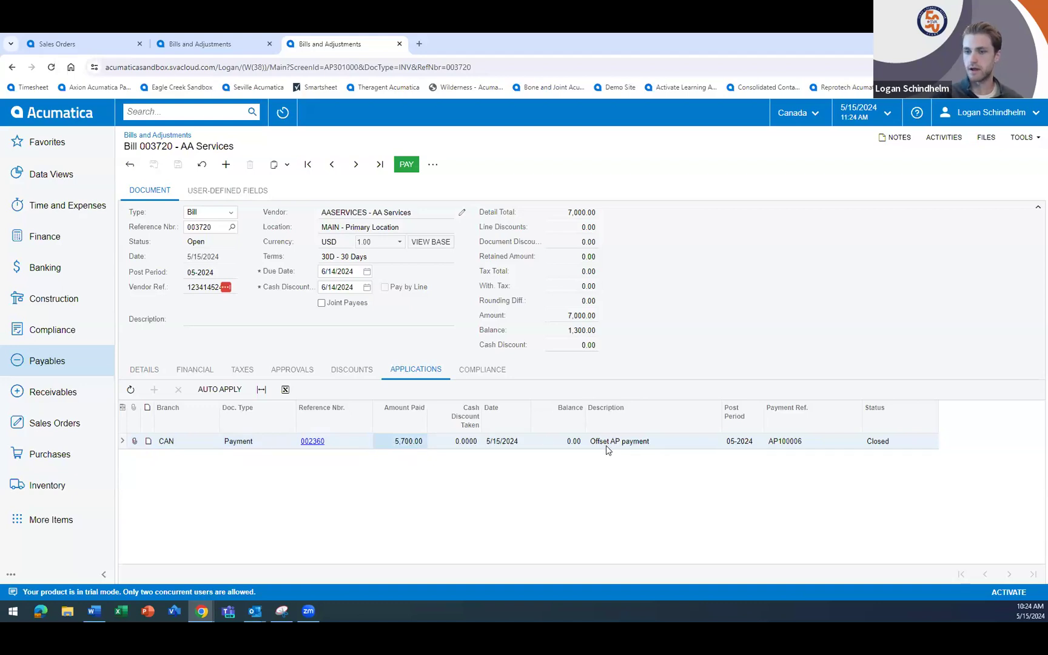
click(313, 441)
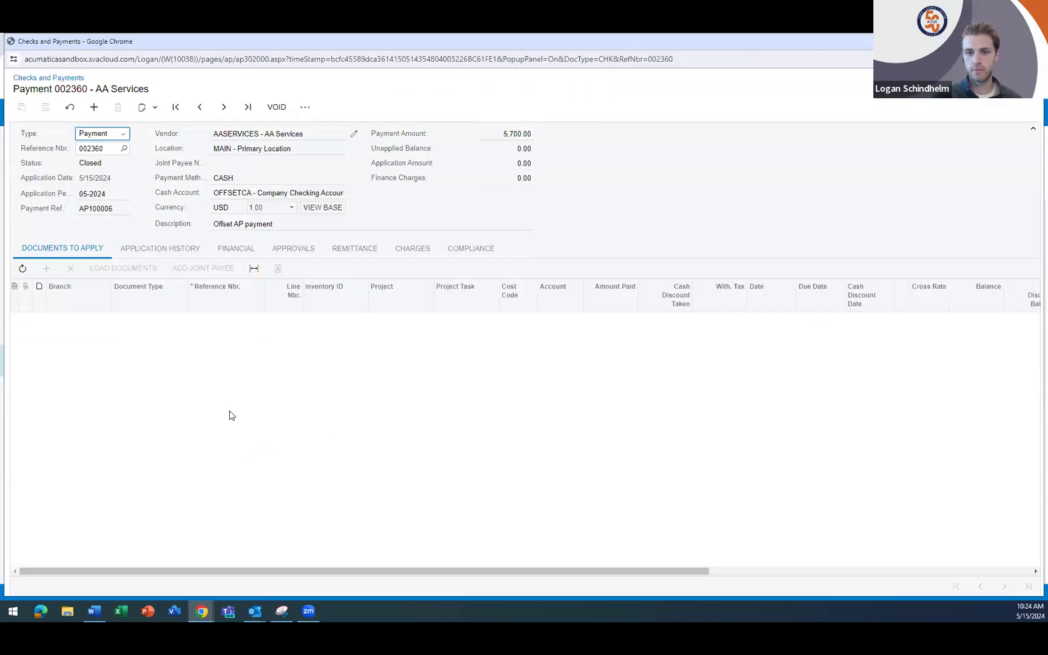
click(160, 254)
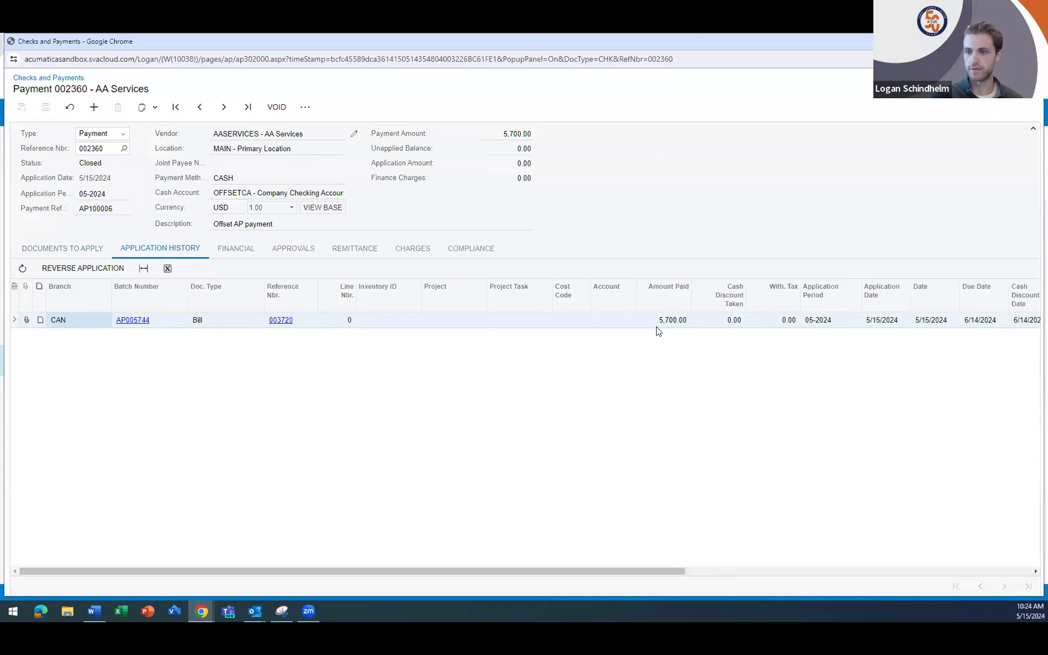
click(228, 250)
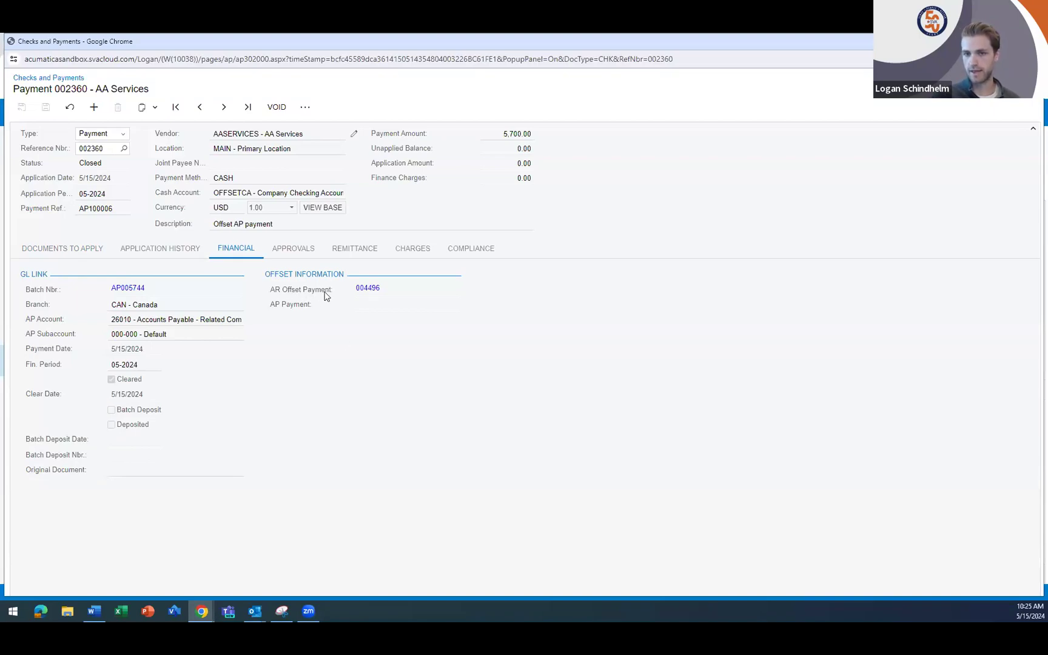
- Open the linked AR offset payment, examine its application history and financial details, and close the payment windows
click(368, 289)
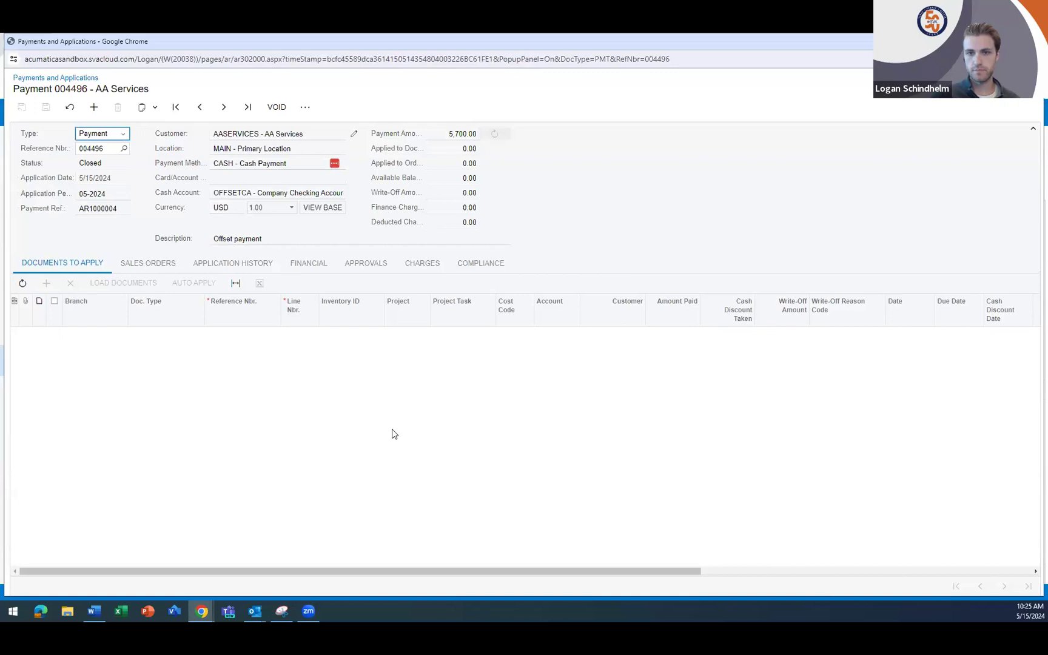
click(229, 265)
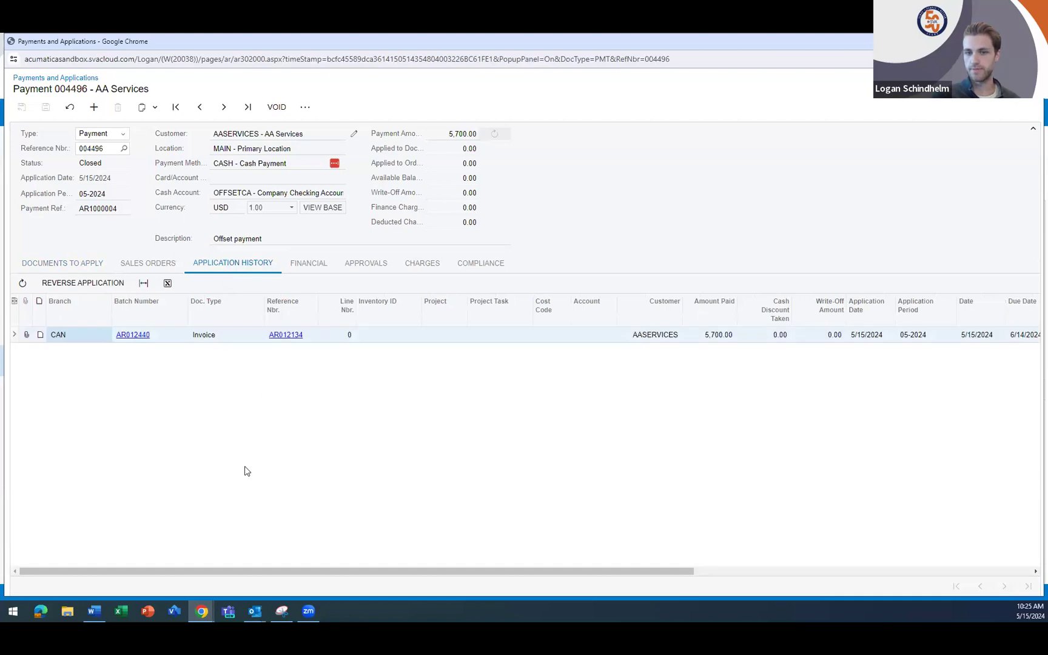
click(226, 338)
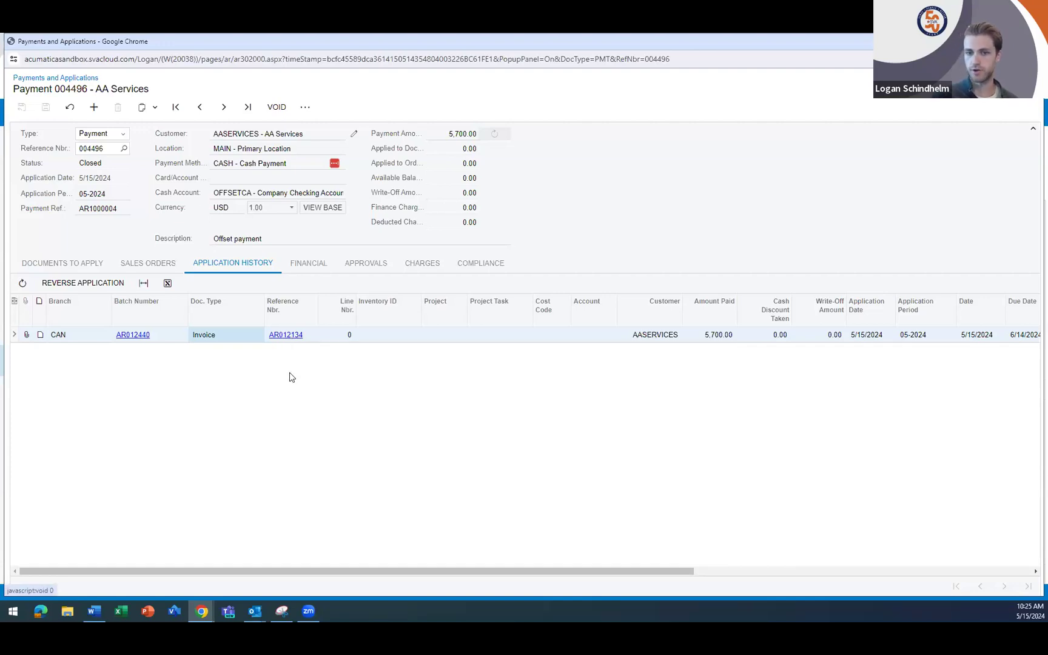
click(316, 265)
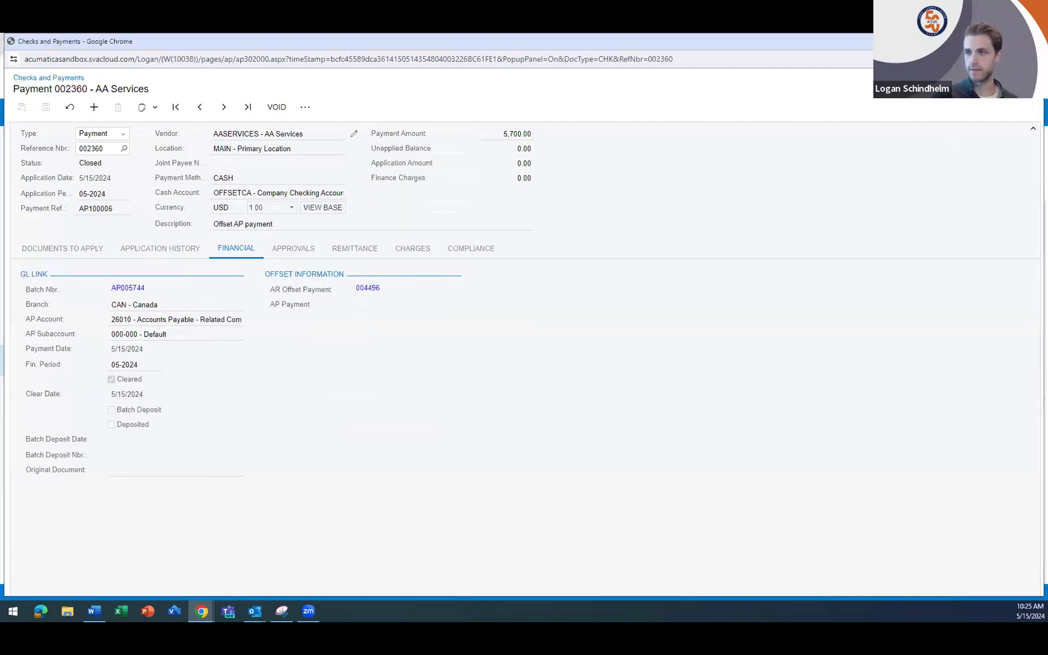
click(1032, 42)
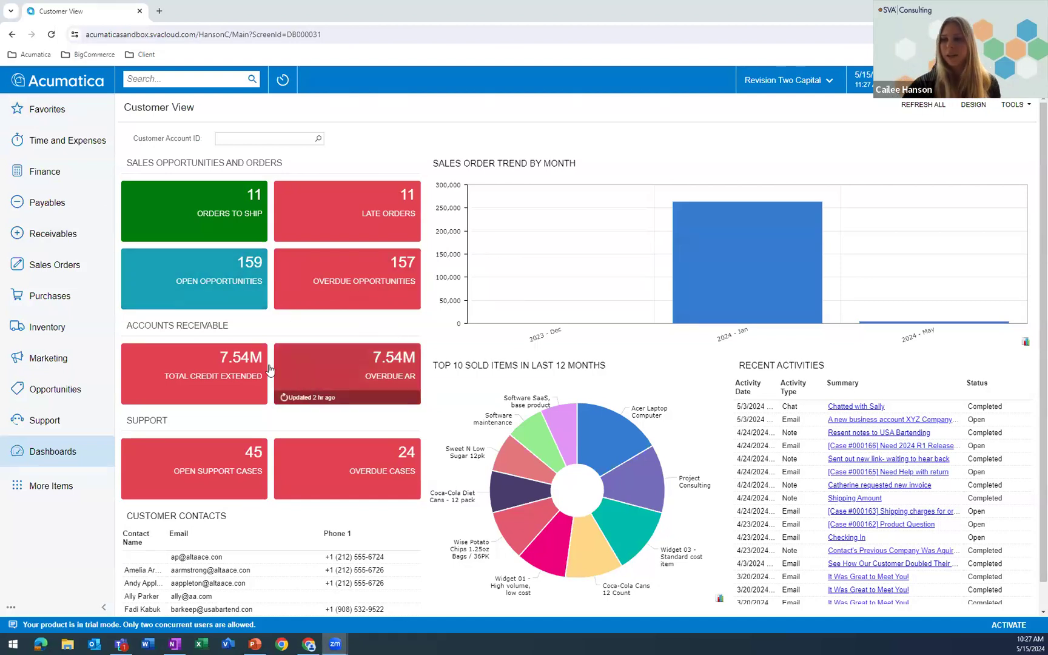
- Review the members and file upload option of the static TRADESHOW marketing list, then return to the marketing lists
click(43, 362)
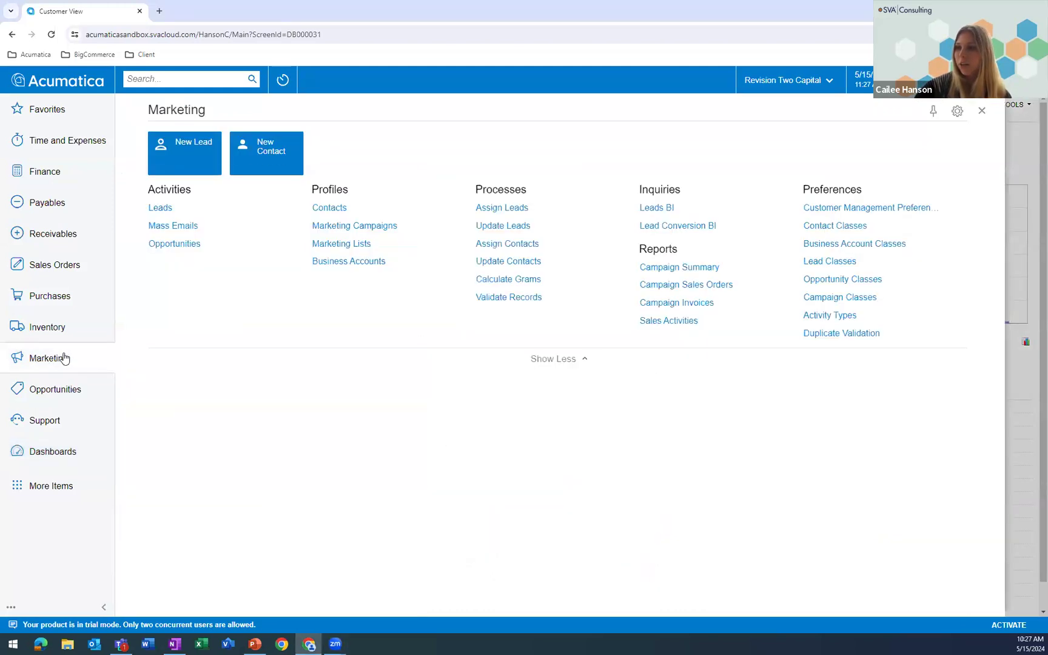
click(341, 244)
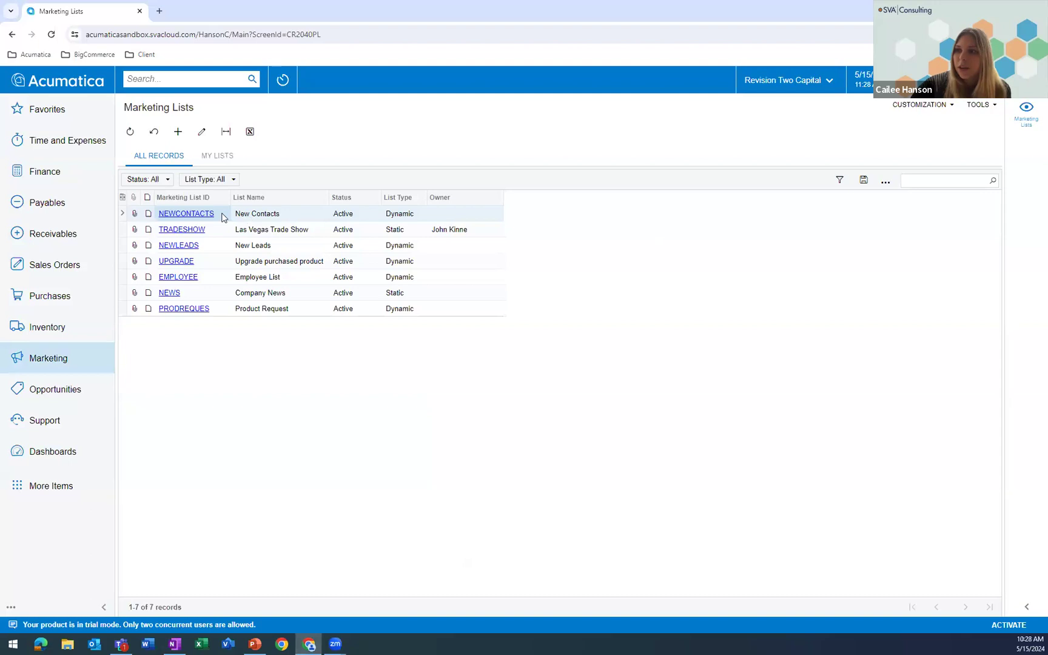
click(189, 234)
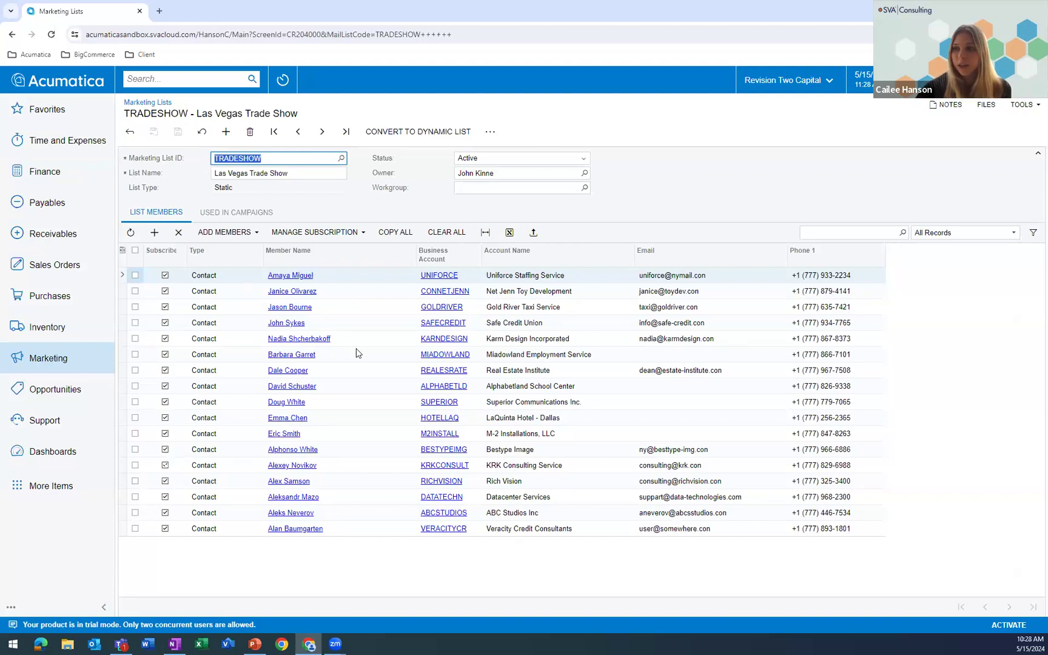
click(533, 232)
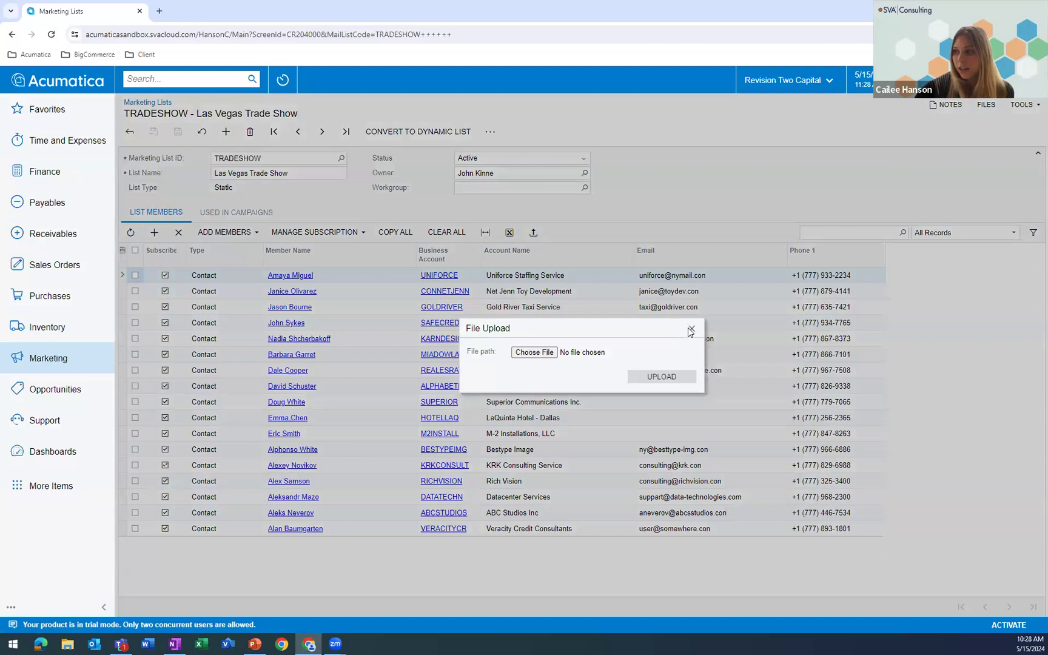
click(690, 331)
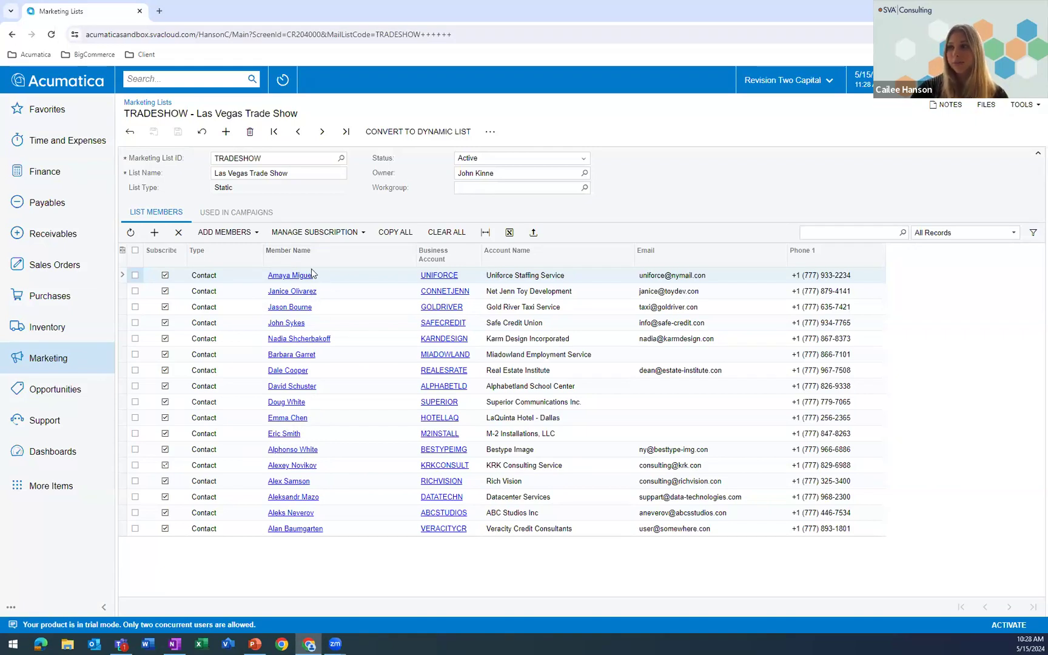
click(131, 131)
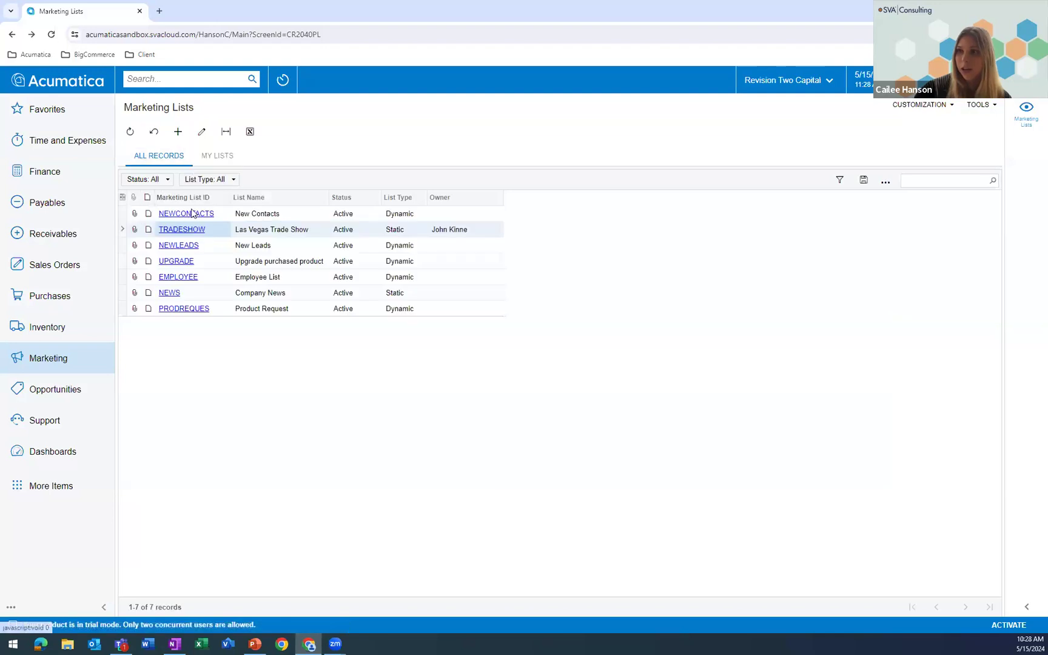
- Review the members of the dynamic NEWCONTACTS marketing list and the campaigns using it, then return to the marketing lists
click(200, 214)
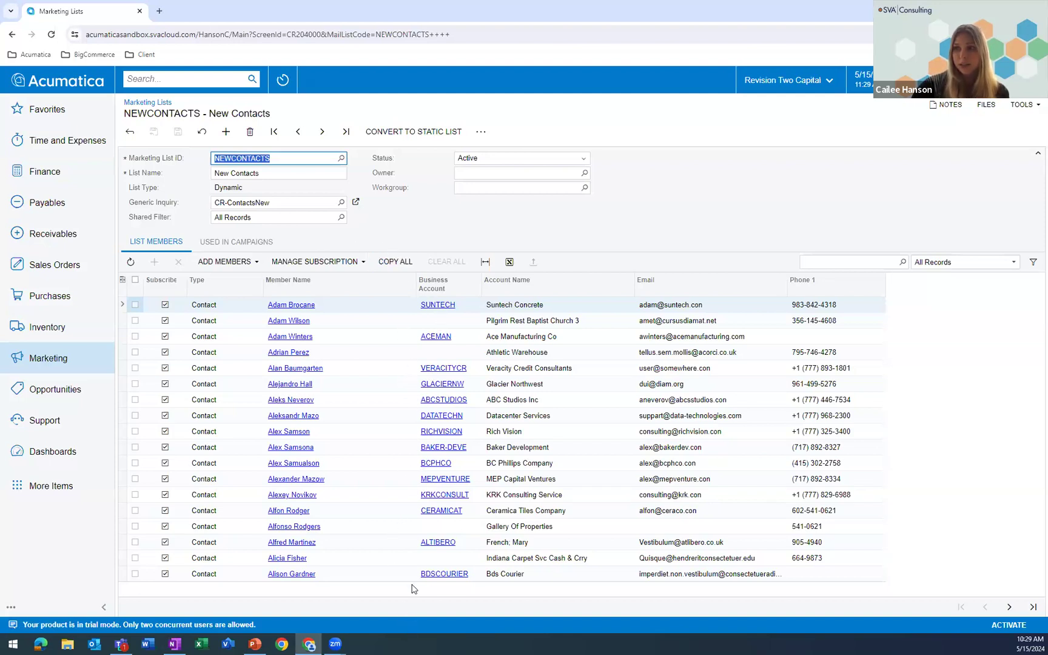
click(243, 246)
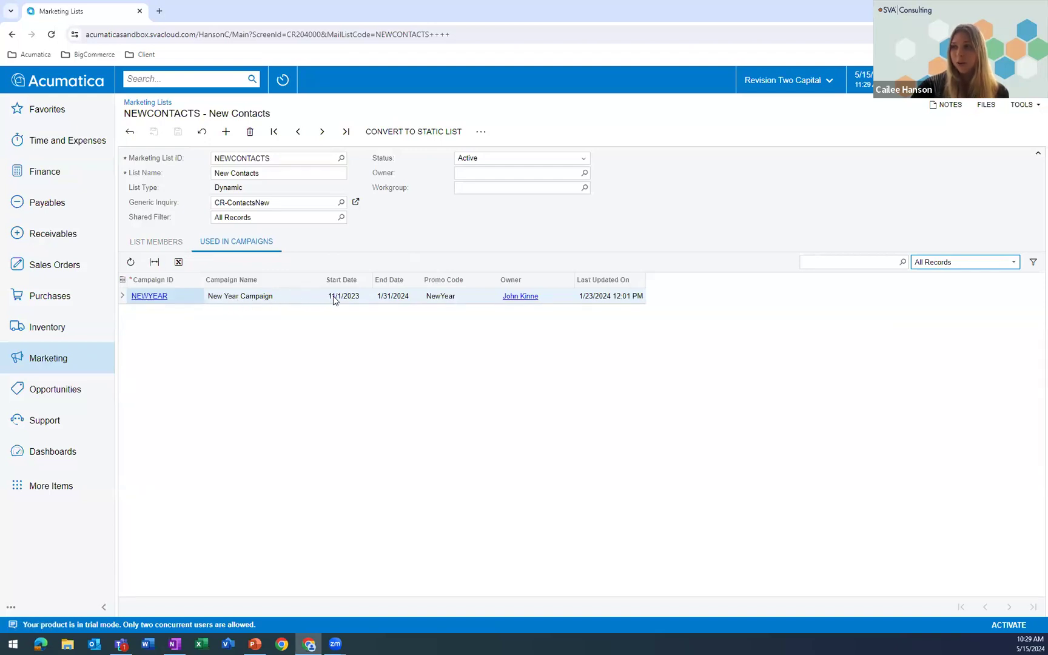
click(130, 134)
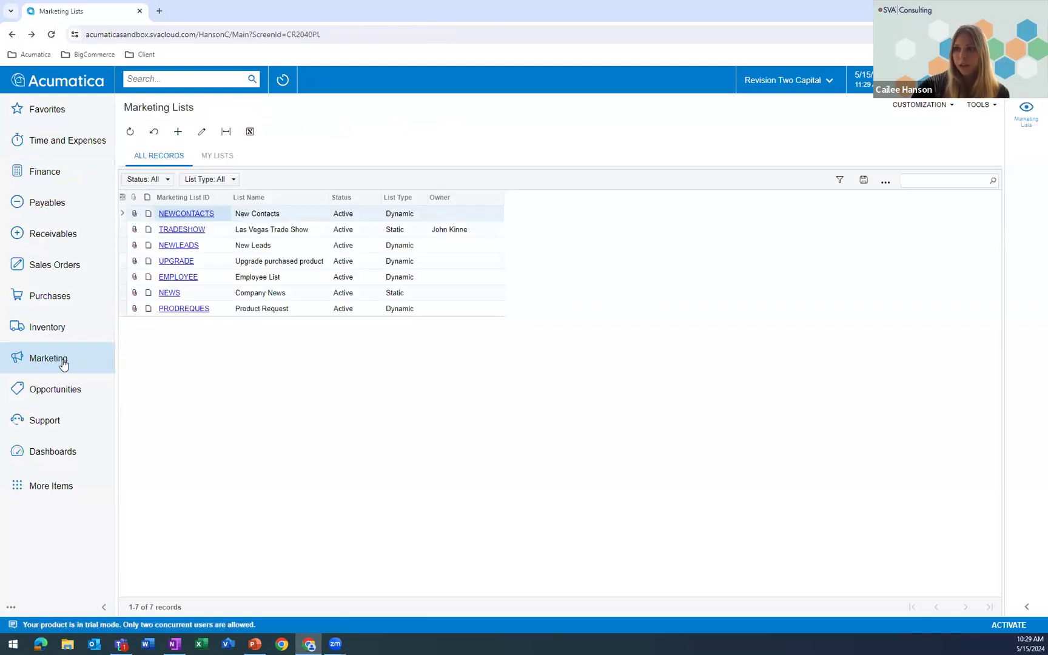
- Open the NEWYEAR marketing campaign and examine its planning details, statistics and activities, including the Sync on Email Statistics appointment
click(63, 362)
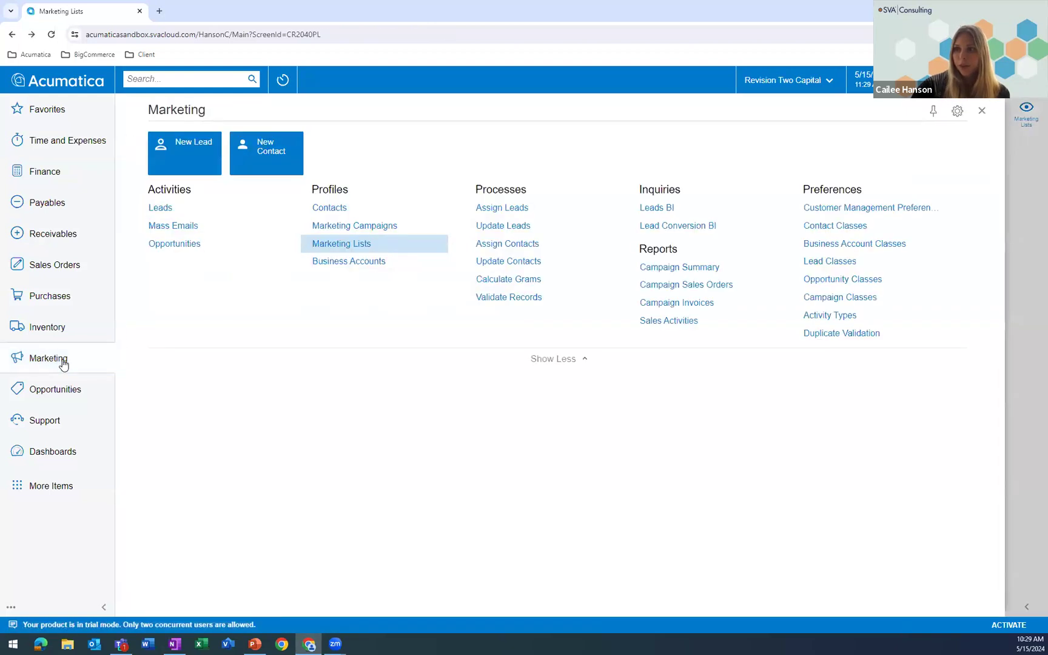
click(376, 226)
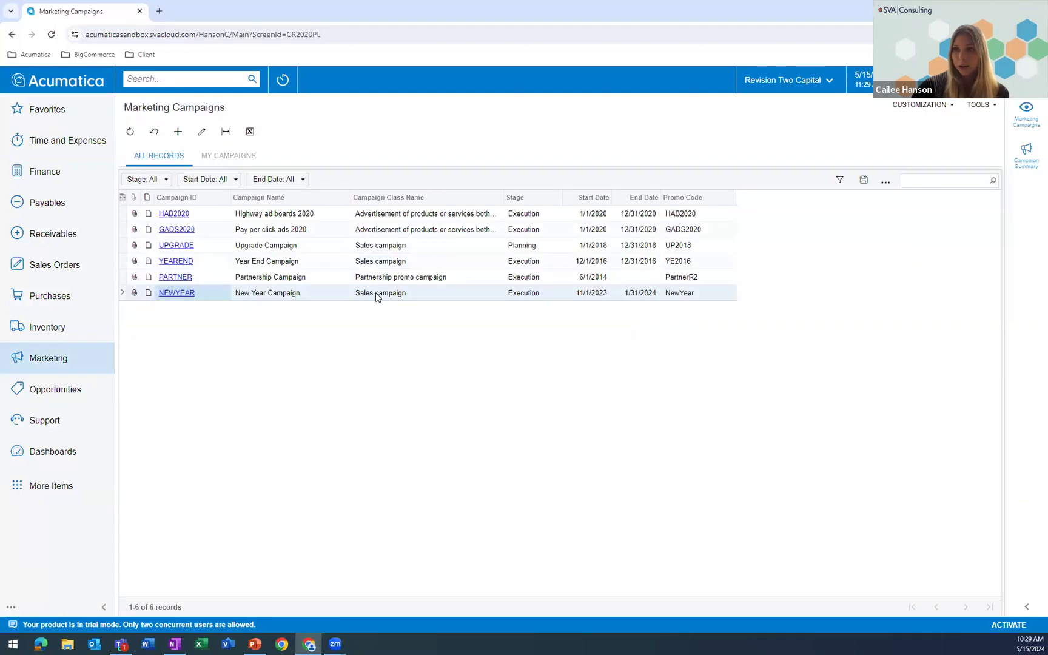
click(173, 293)
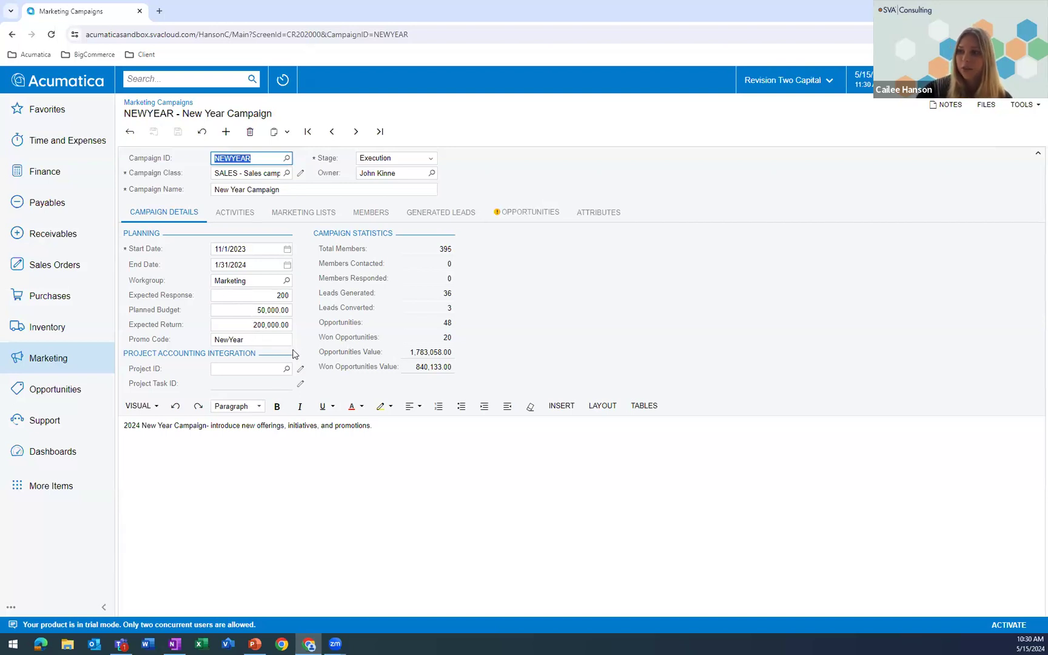
click(235, 213)
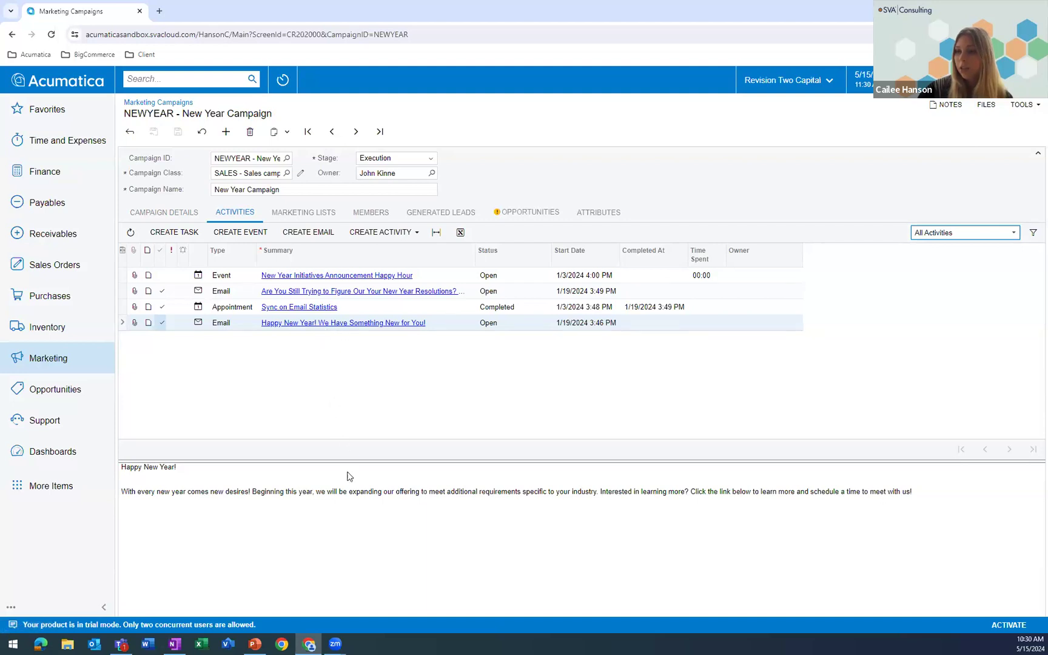
click(362, 312)
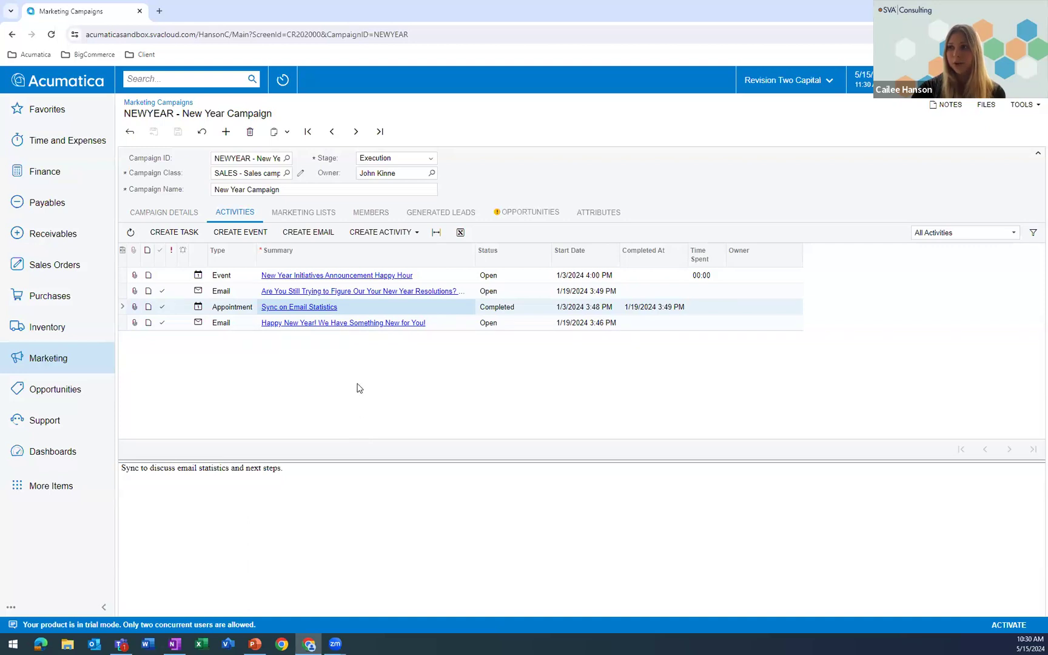
- Examine the New Year Campaign's selected marketing lists, its members and its generated leads
click(324, 211)
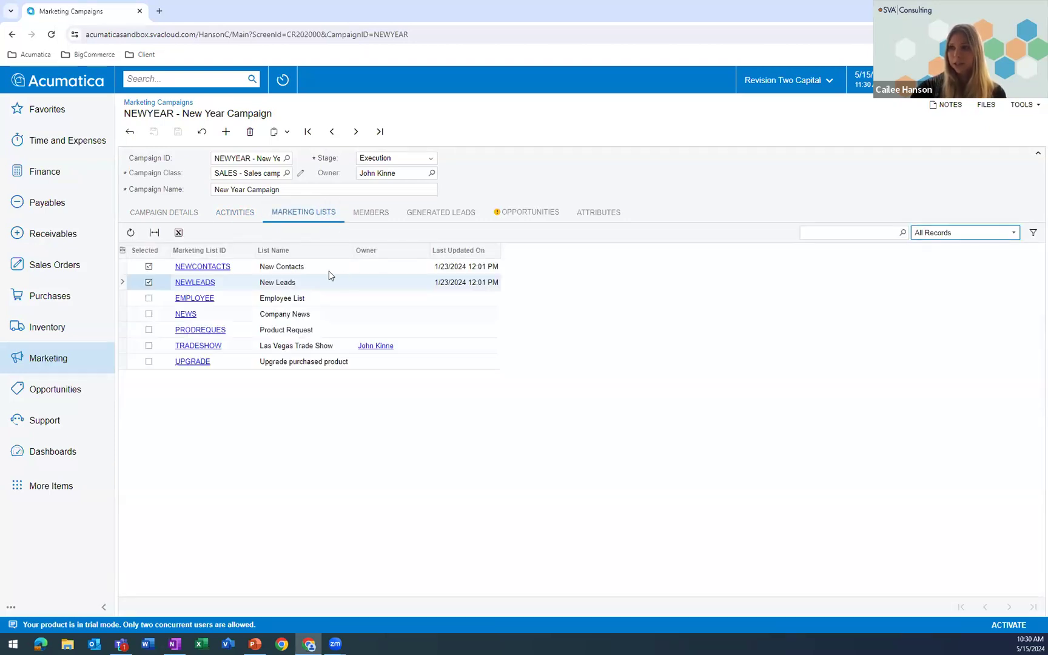
click(253, 272)
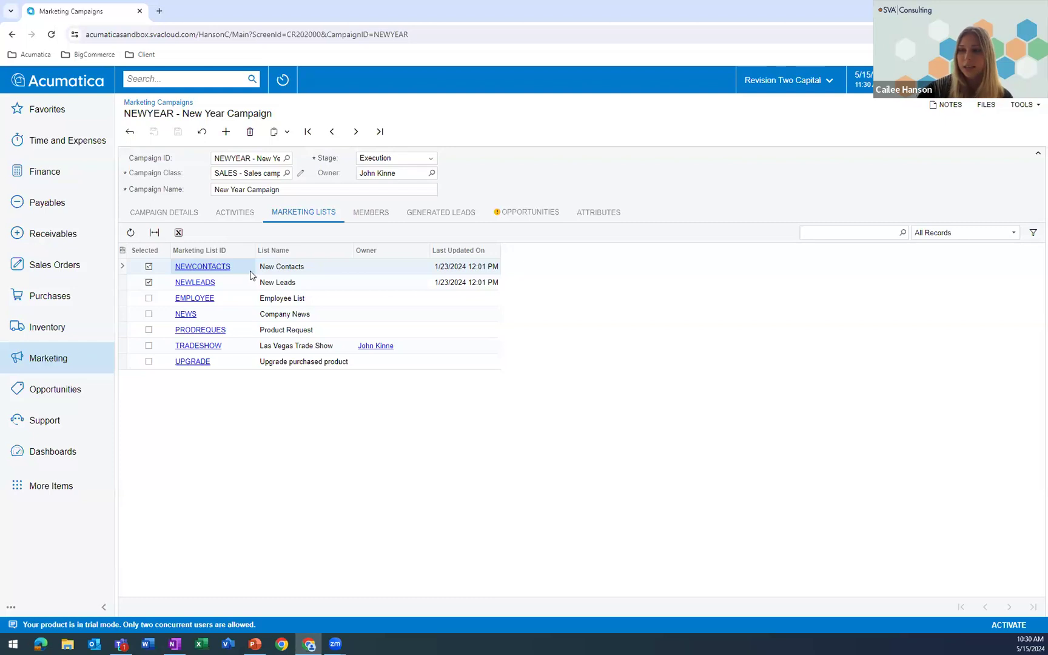
click(244, 282)
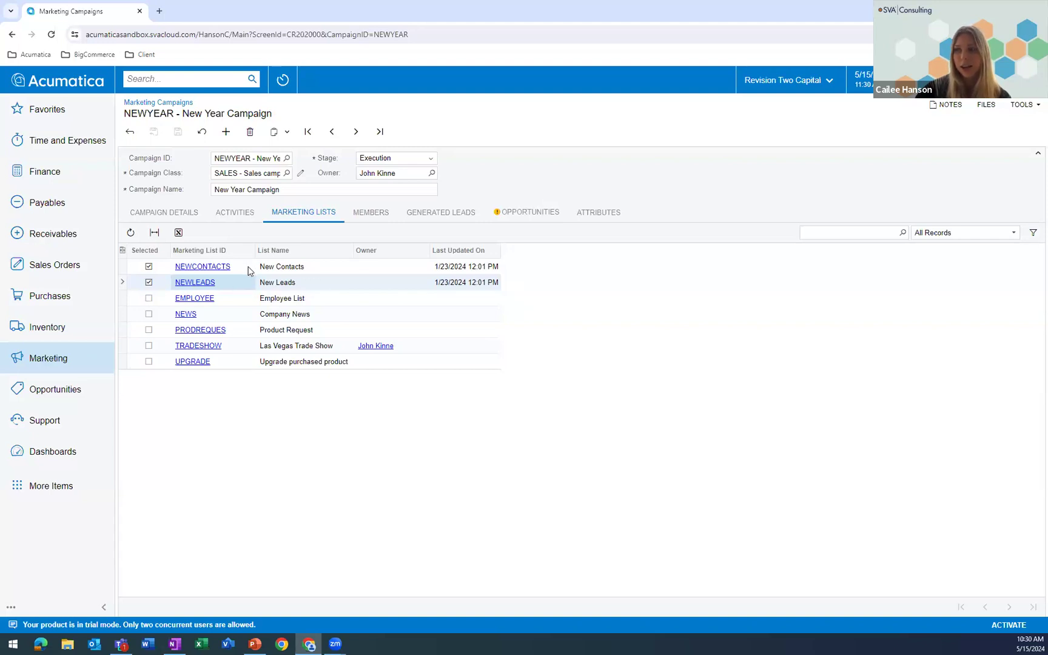
click(372, 212)
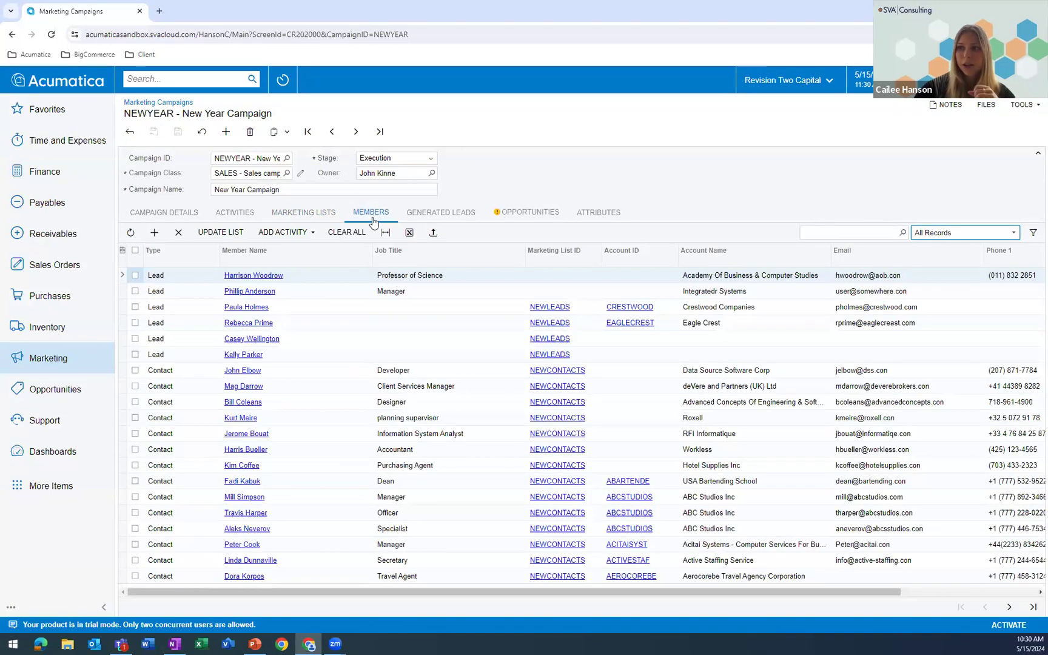
click(453, 213)
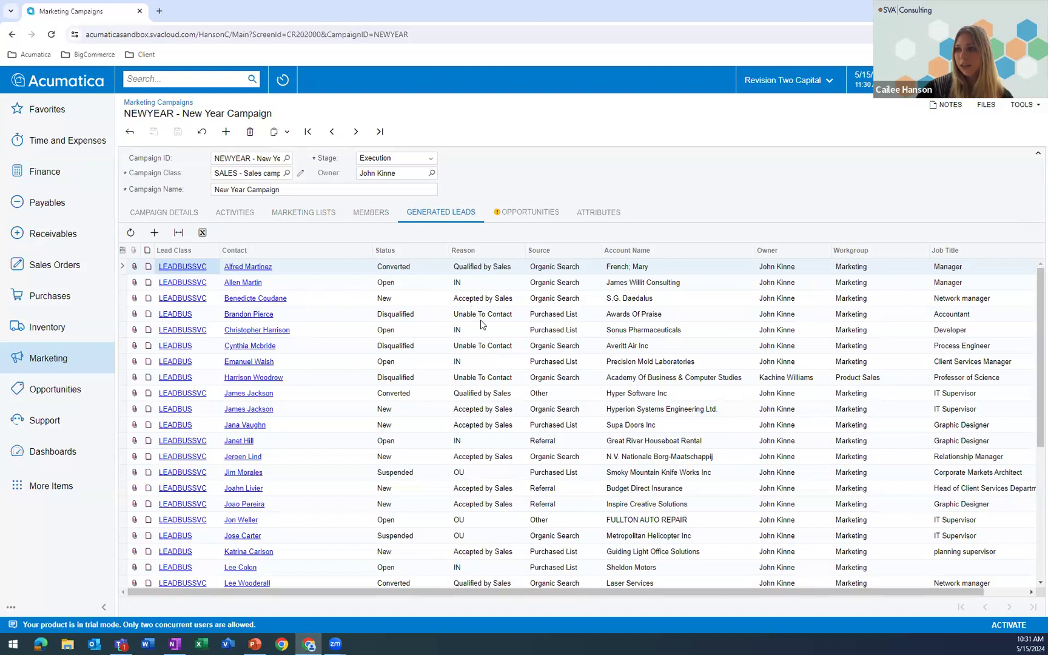
- Examine the New Year Campaign's opportunities, then return to its campaign details and statistics
click(524, 213)
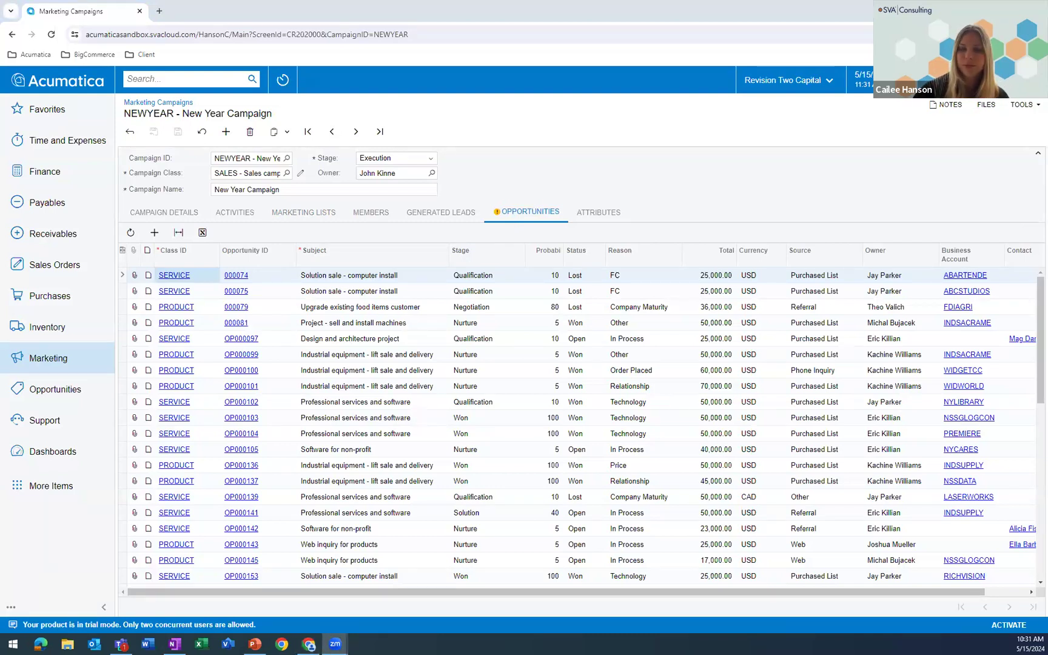
click(187, 212)
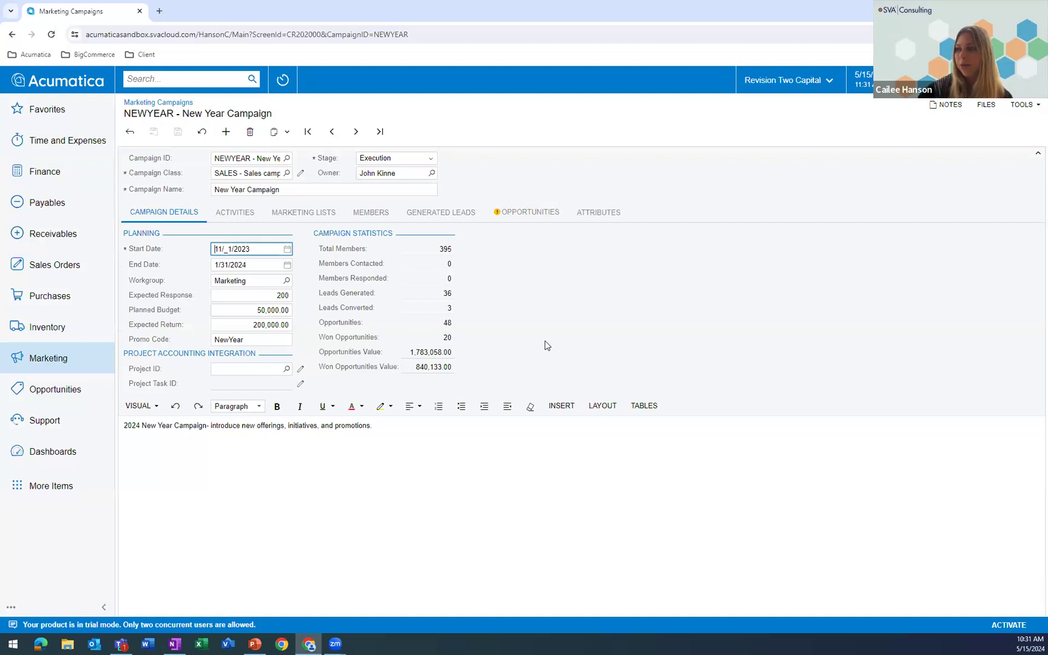
- Start a new mass email from the marketing Mass Emails list and examine the marketing lists selectable as its recipients
click(47, 364)
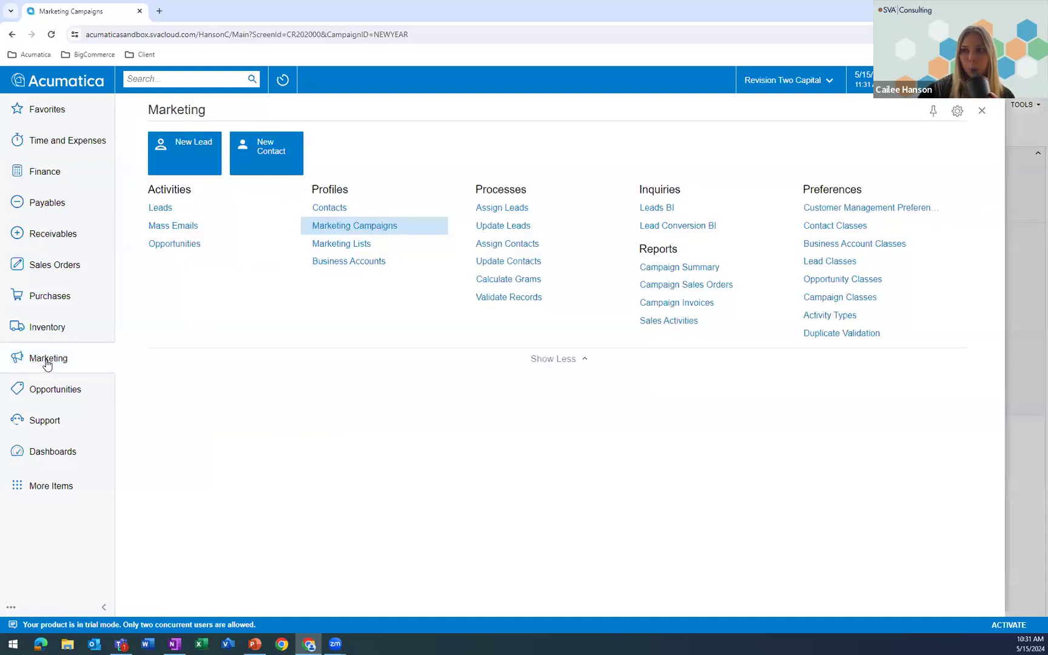
click(176, 226)
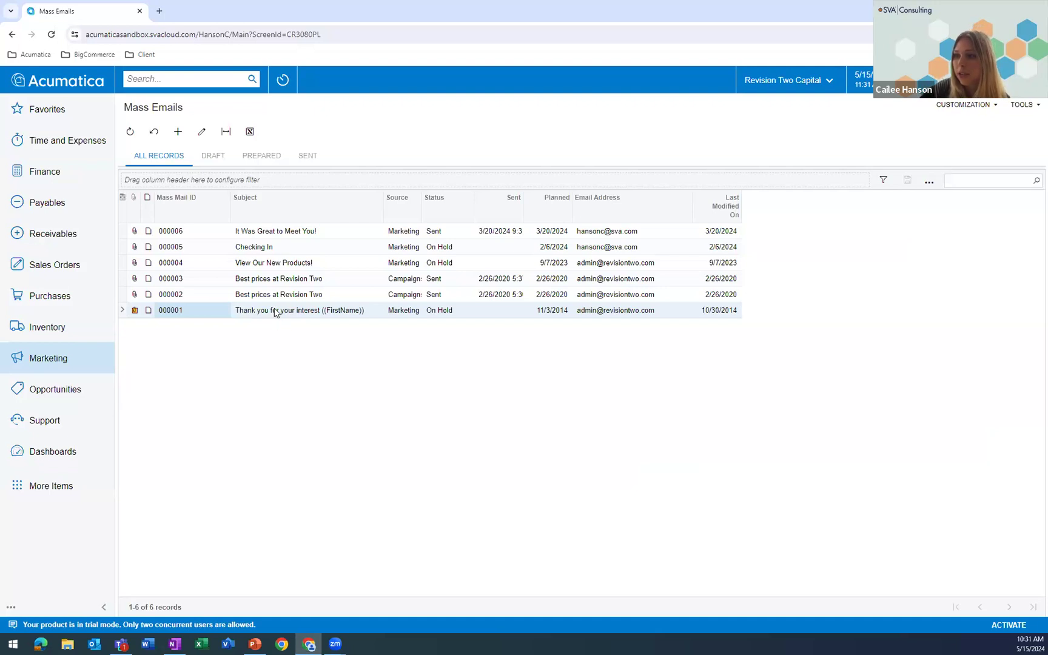
click(178, 131)
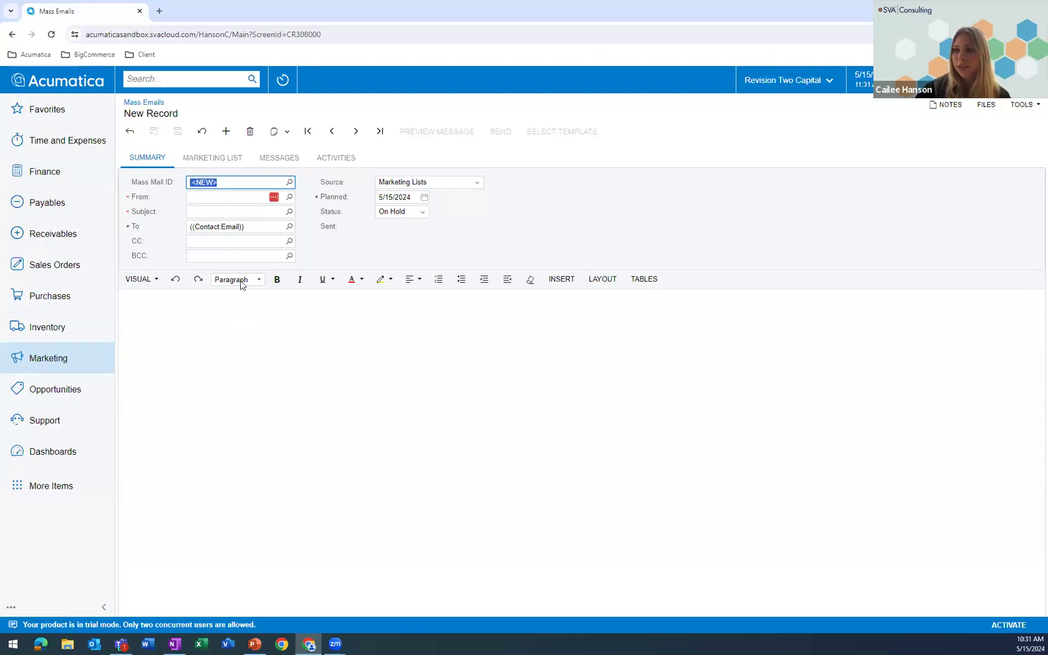
click(217, 162)
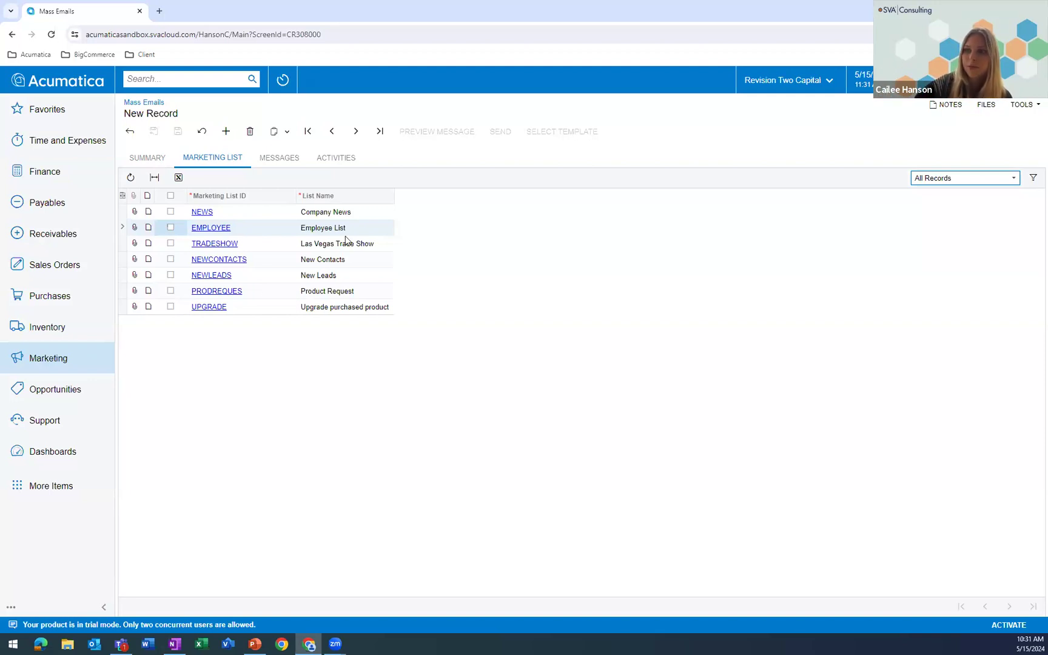
- Open the Outlook Demo Company contact's Checking in on Status email activity, examine its tracking data and close it
click(53, 362)
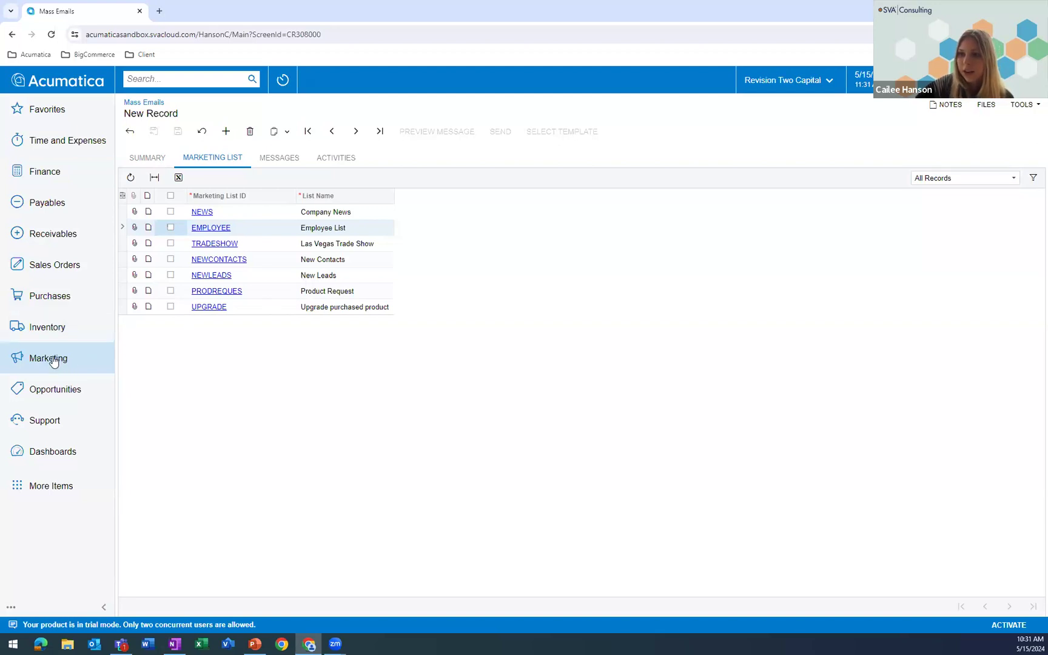
click(321, 211)
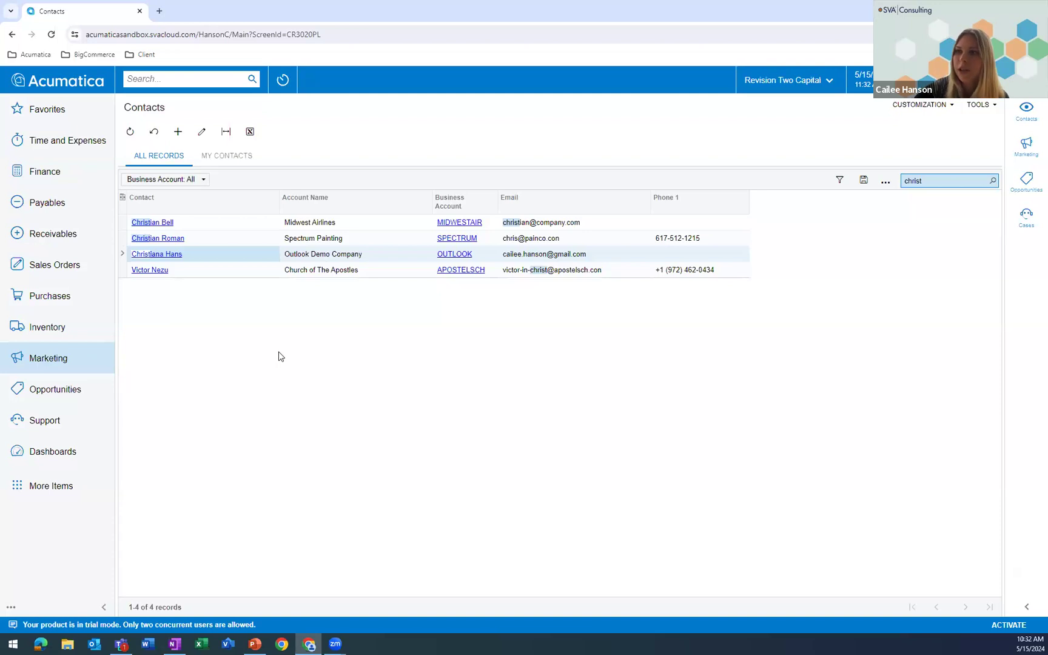
click(172, 259)
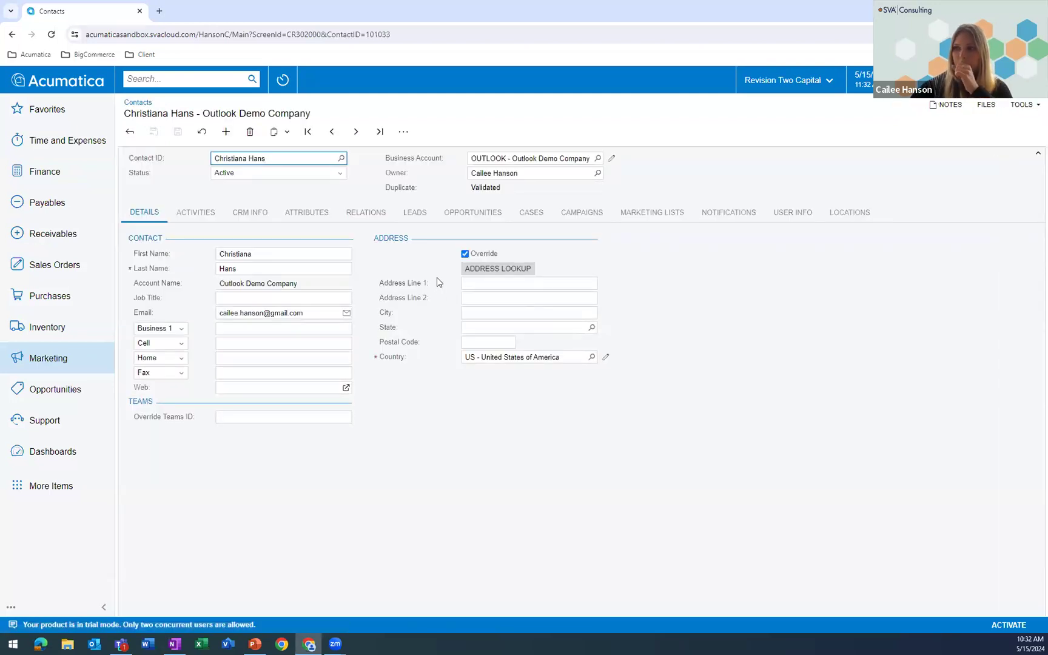
click(205, 213)
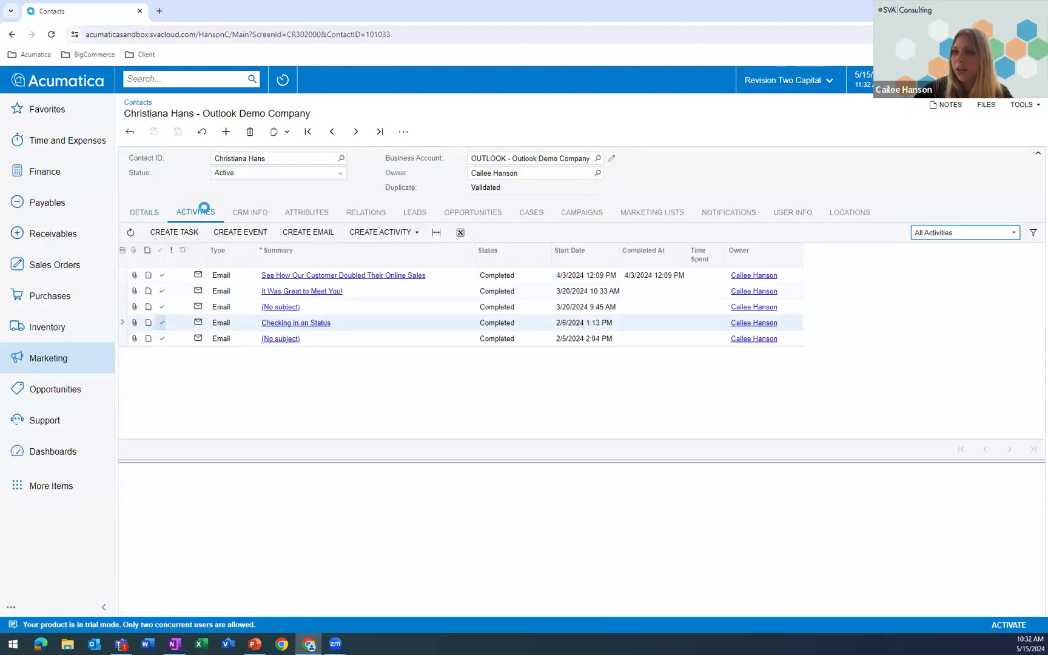
click(291, 328)
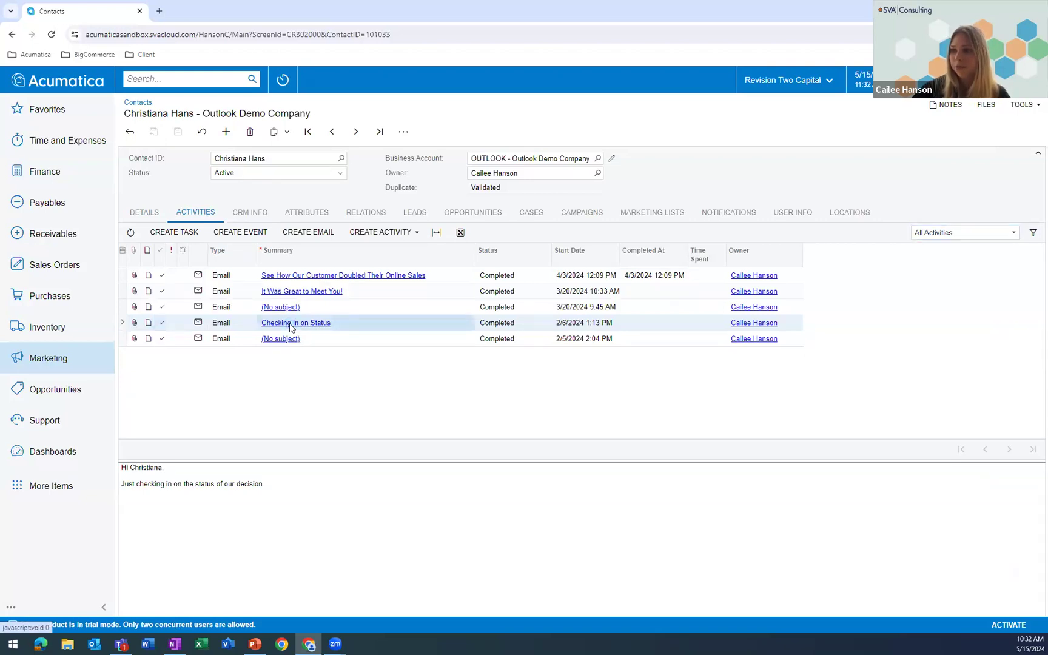
double_click(262, 39)
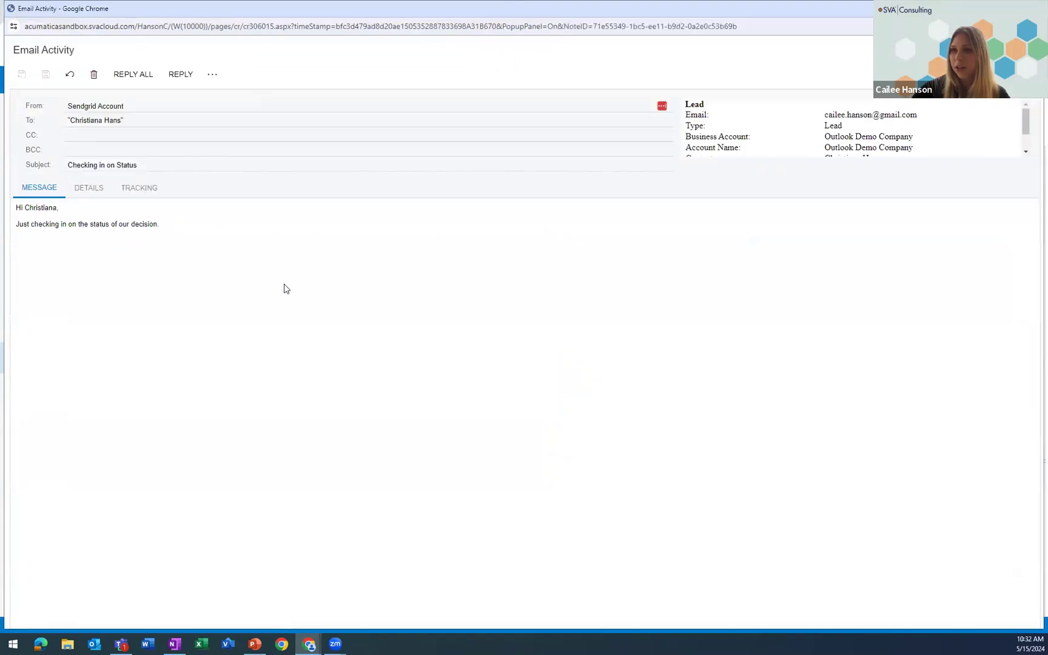
click(136, 190)
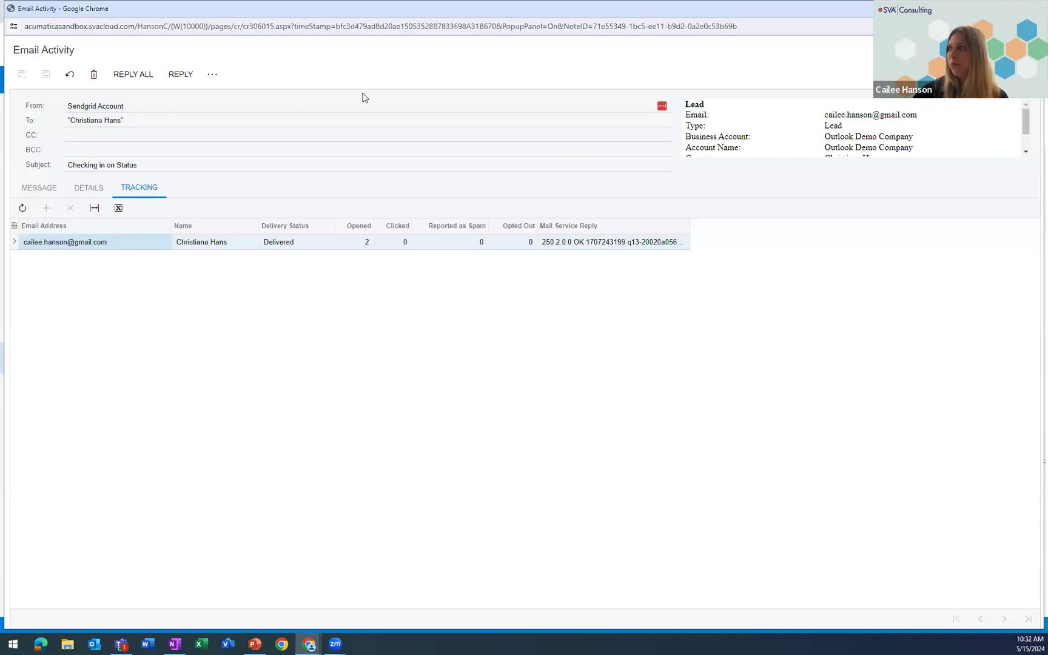
click(1030, 8)
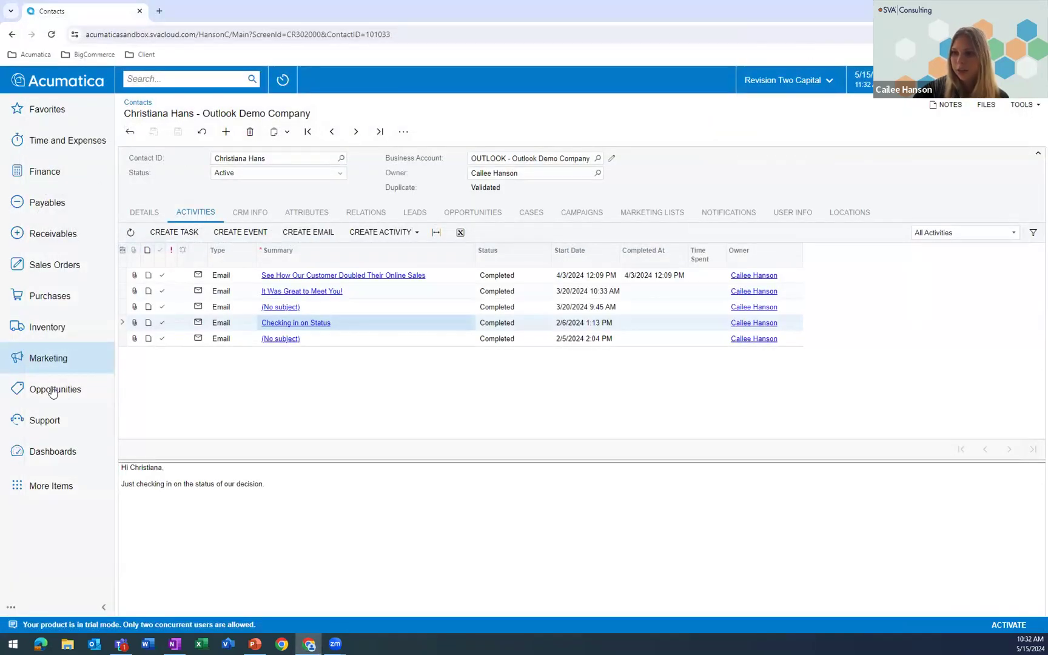
- Open the support case Need to Return a Lego Set for processing with reason In Process, and check its severity options
click(35, 419)
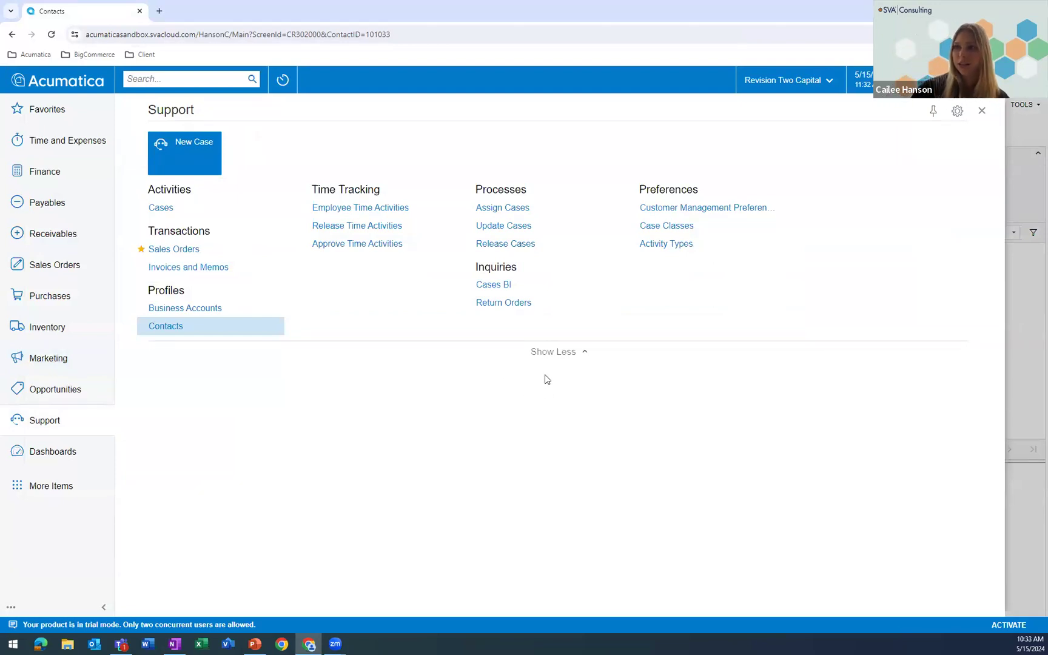
click(161, 208)
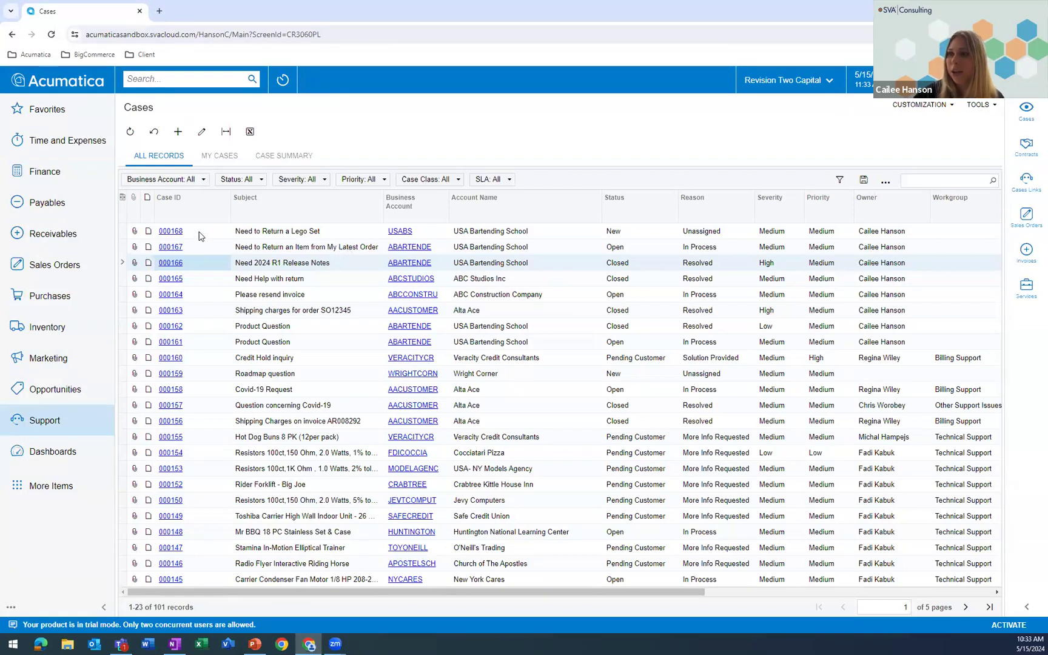
click(174, 232)
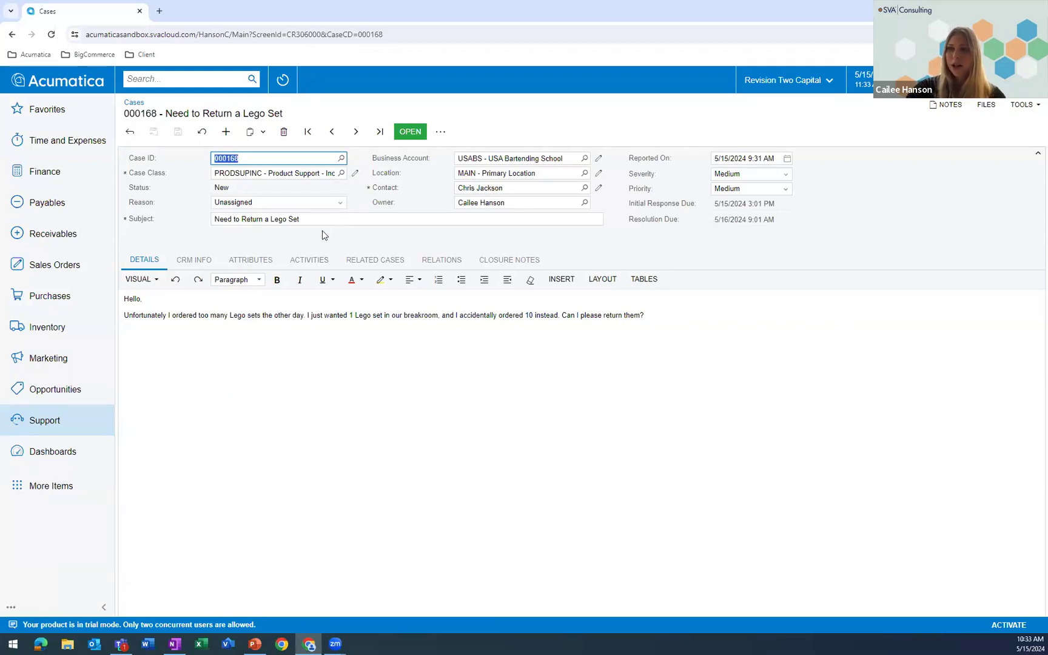
click(410, 132)
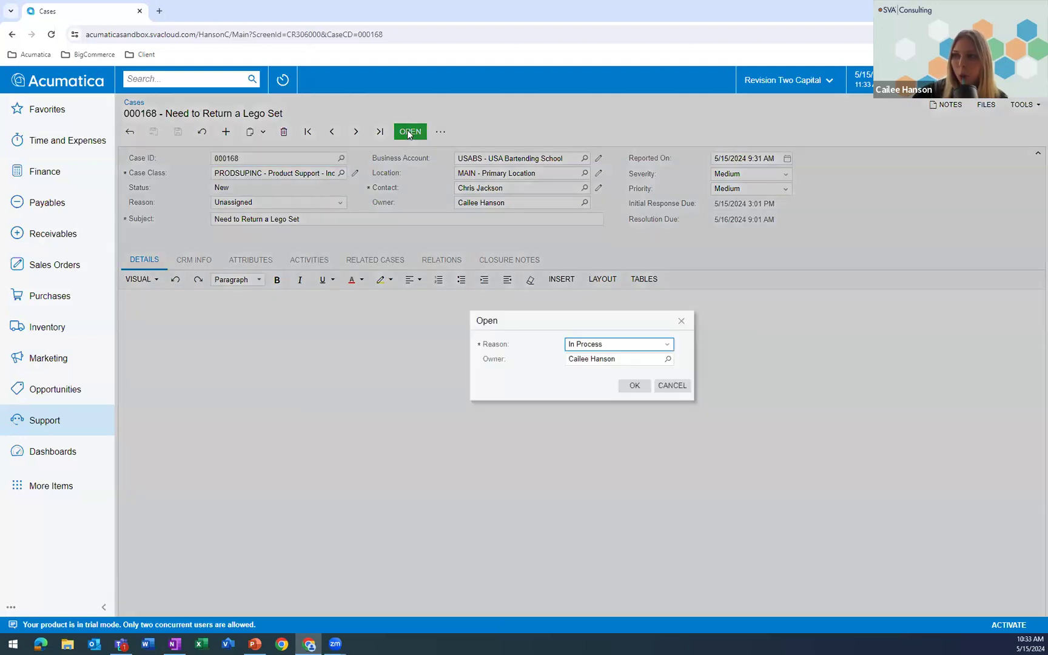
click(633, 386)
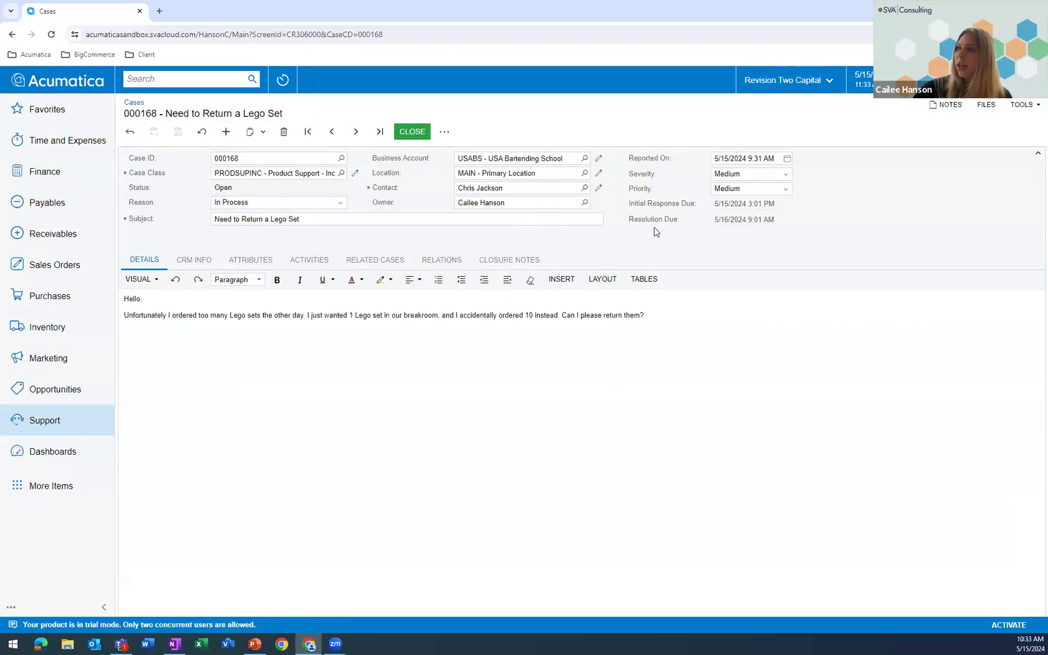
click(755, 176)
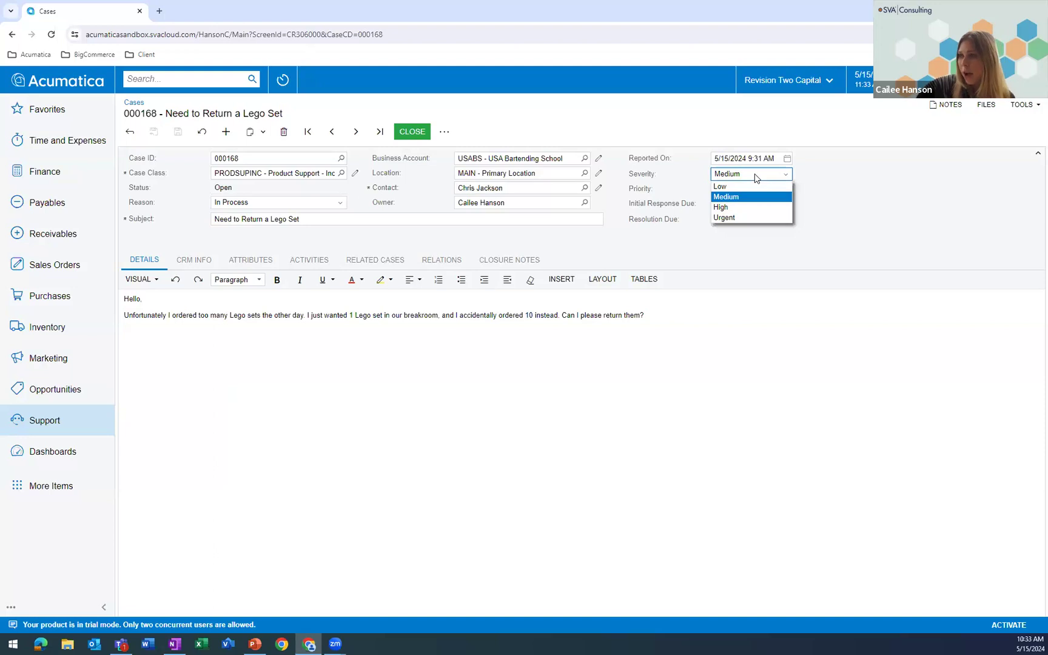
click(755, 175)
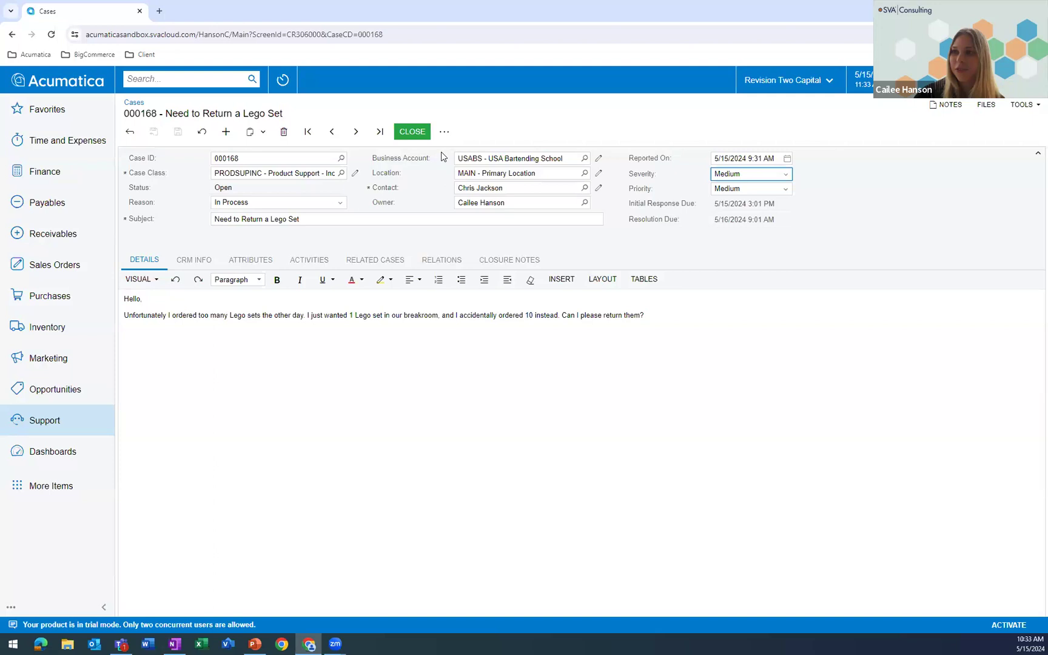
- Add a relation to the Lego return case with the role Related Entity and the type Sales Order
click(439, 263)
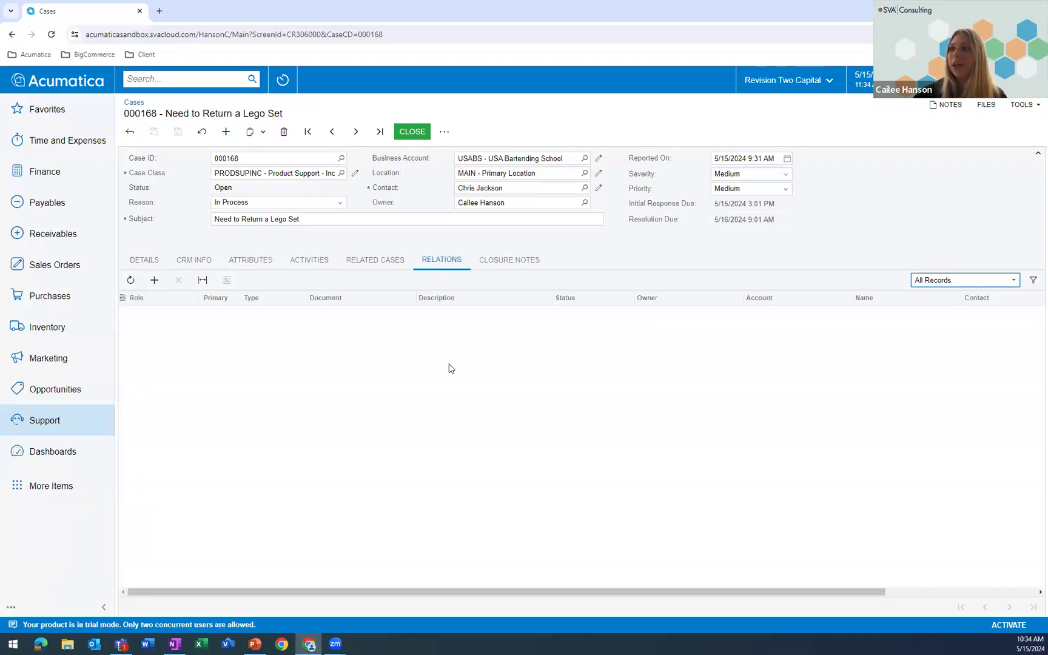
click(154, 279)
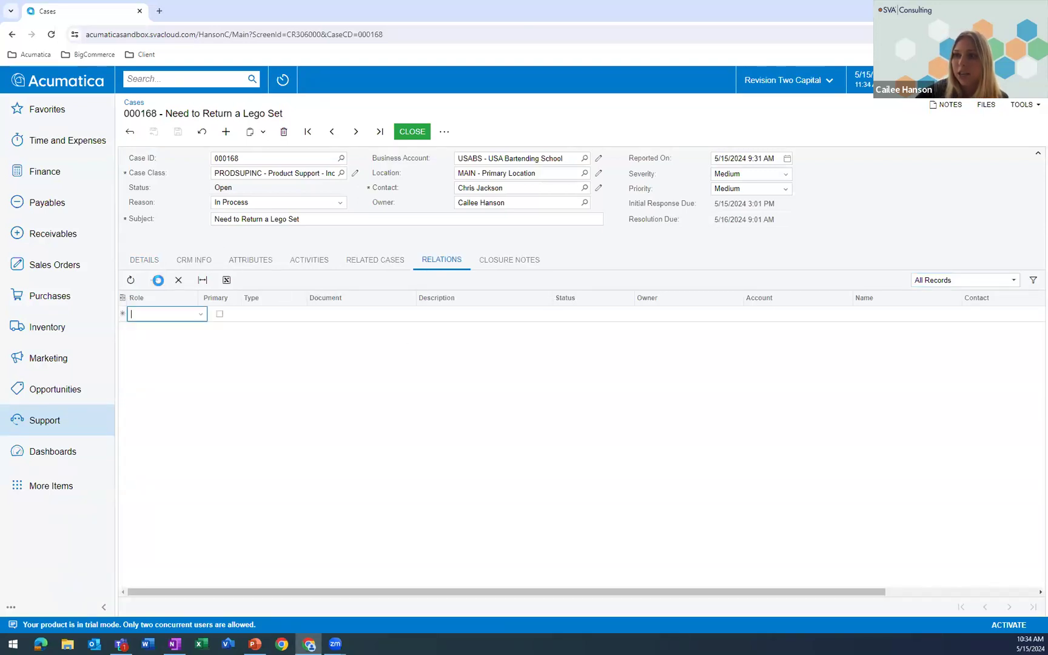
click(200, 314)
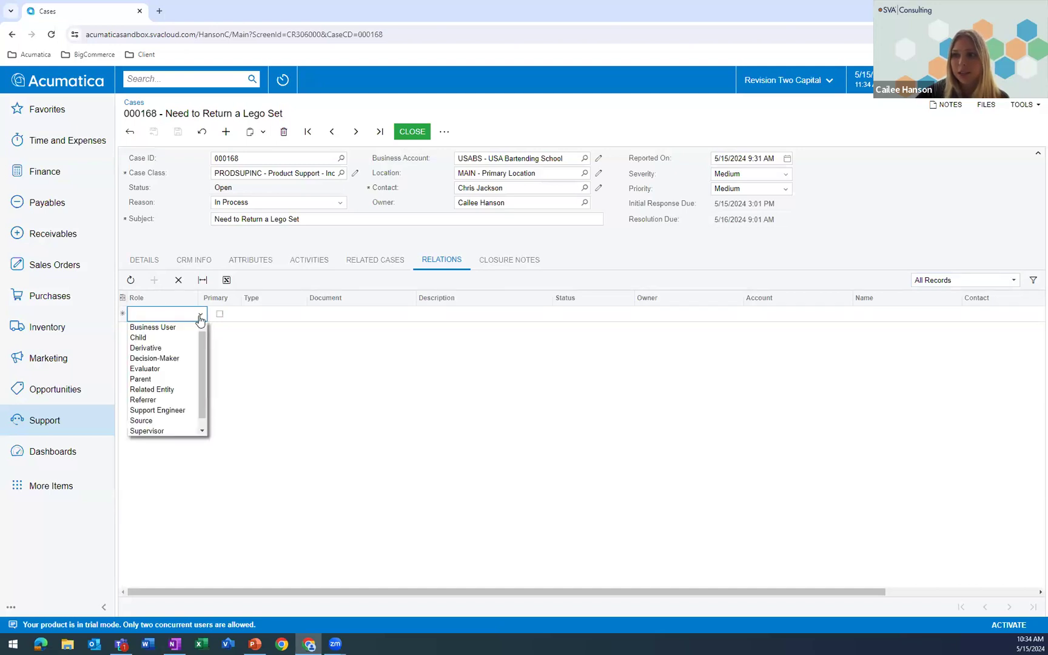
click(151, 391)
click(303, 316)
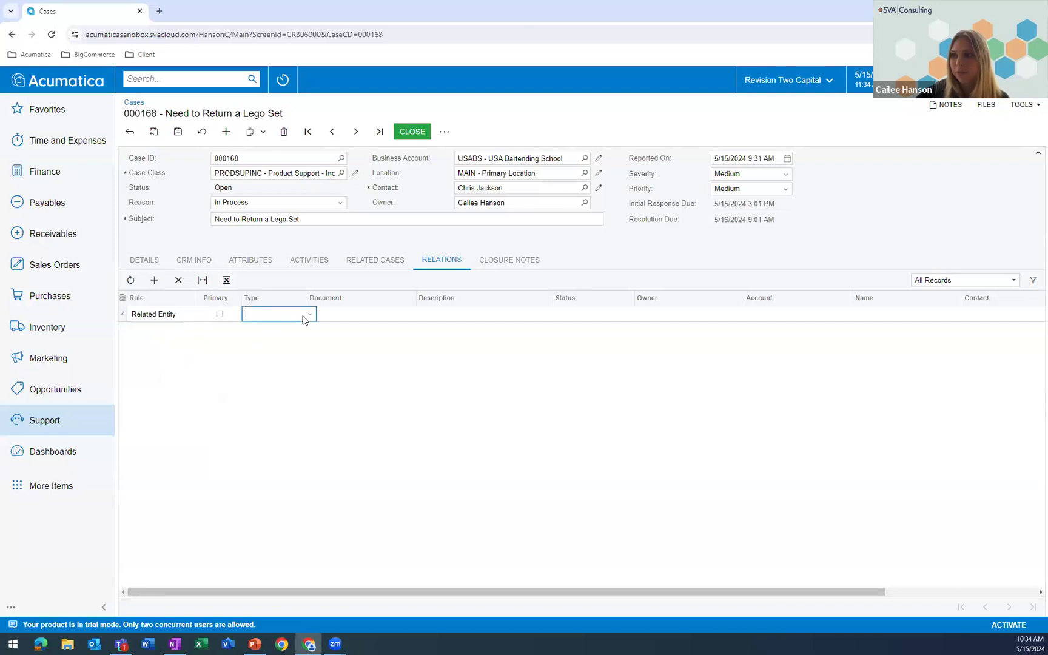
click(305, 315)
scroll(277, 371, down, 2)
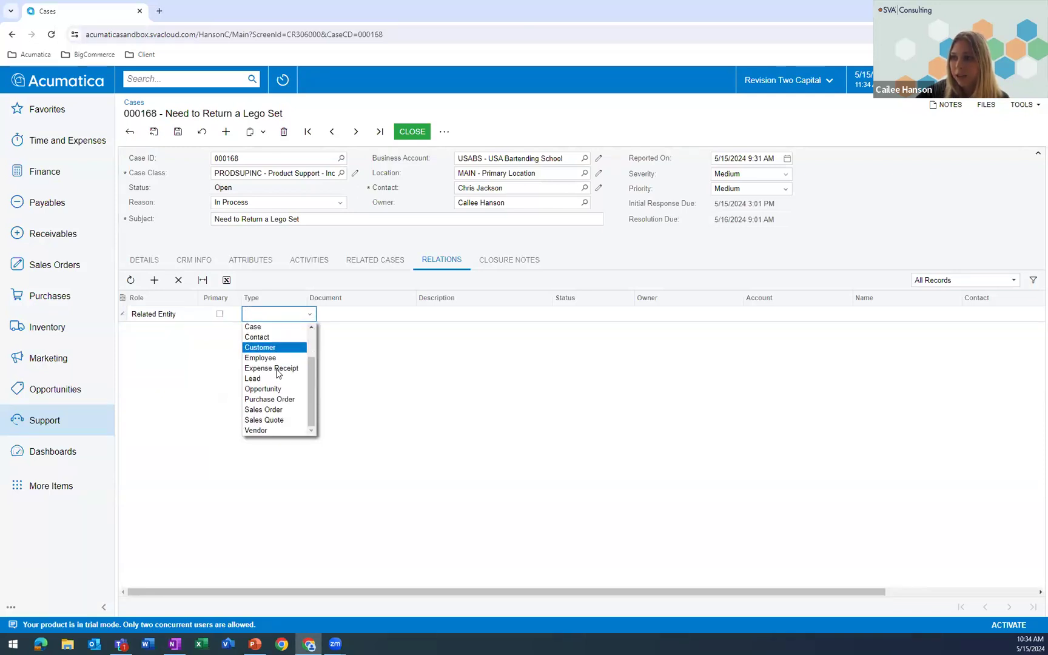
click(281, 409)
- Link USA Bartending School's 5/15/2024 sales order as the relation's document and save the case
click(397, 314)
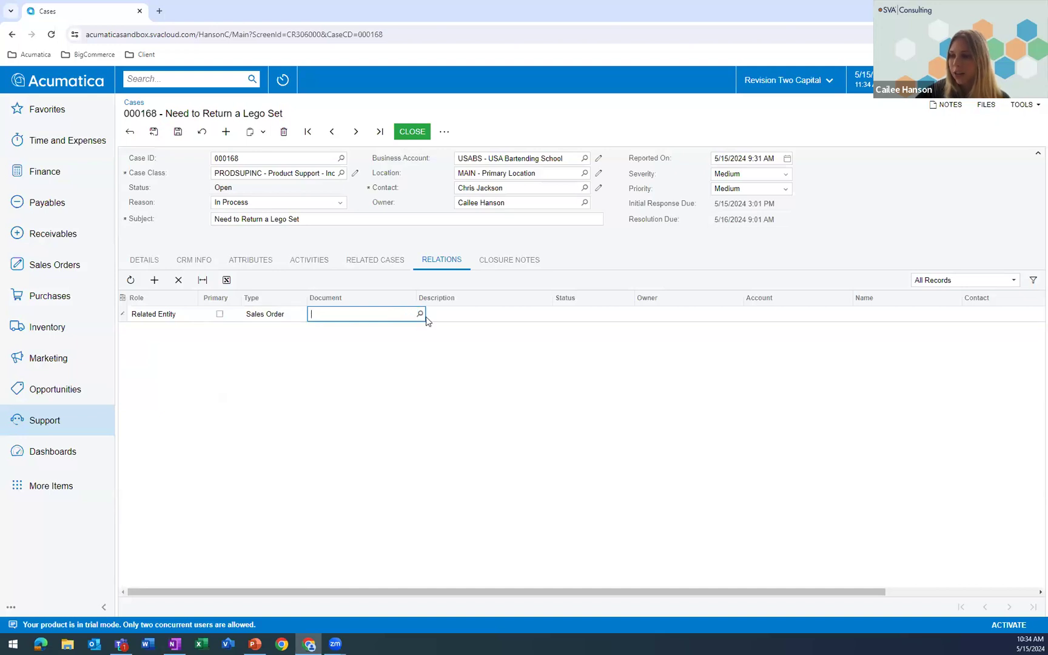
click(424, 315)
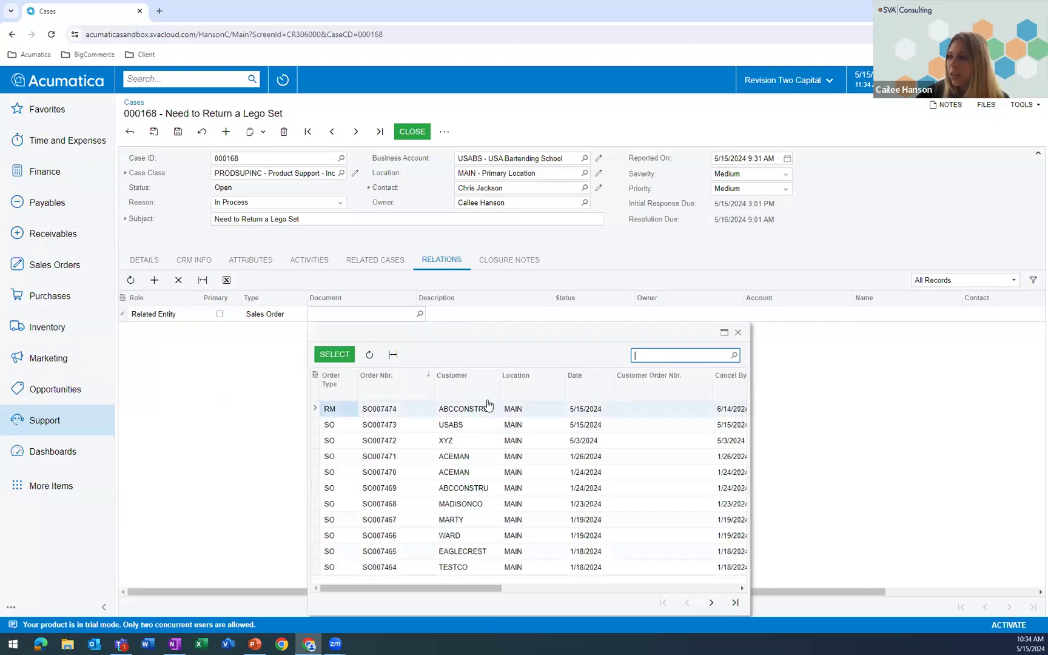
double_click(440, 427)
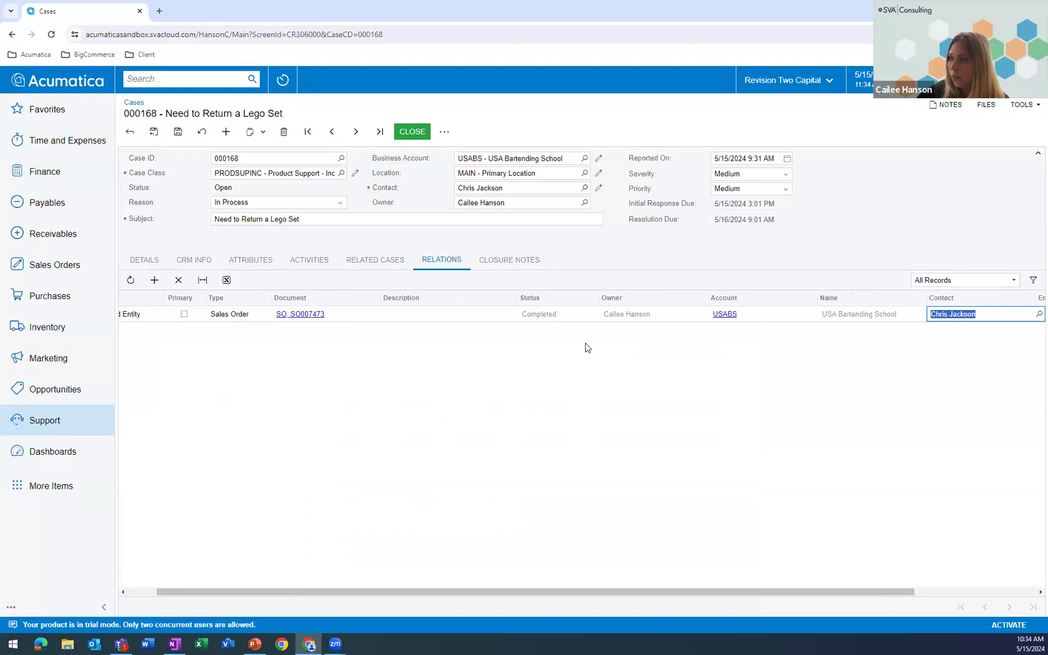
click(177, 132)
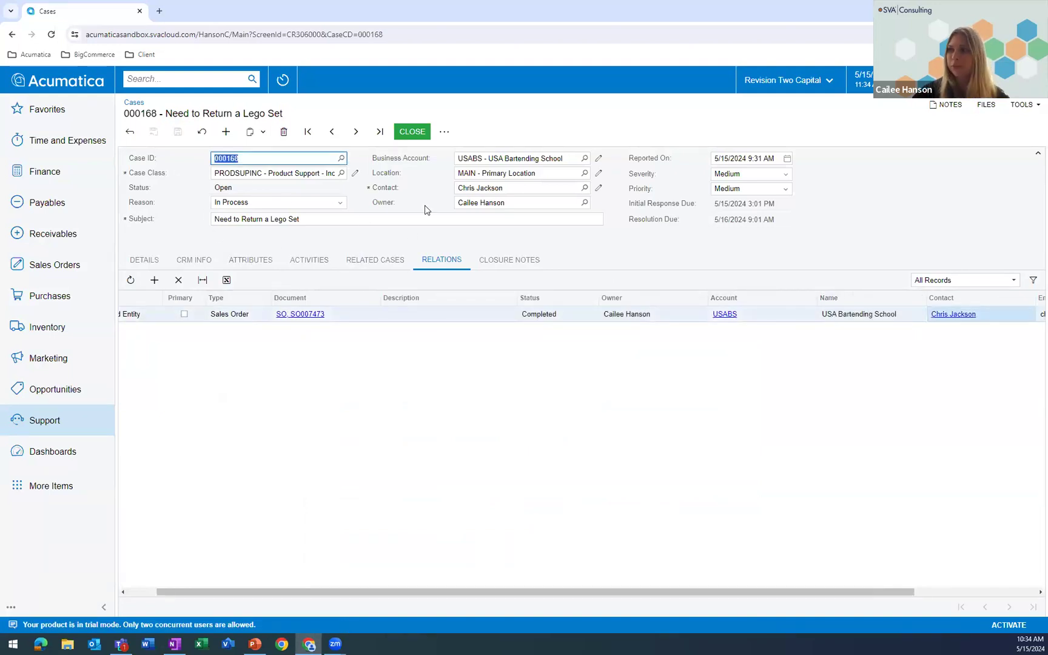
- Create a return order from the case using the return order type RM (RMA Order)
click(444, 135)
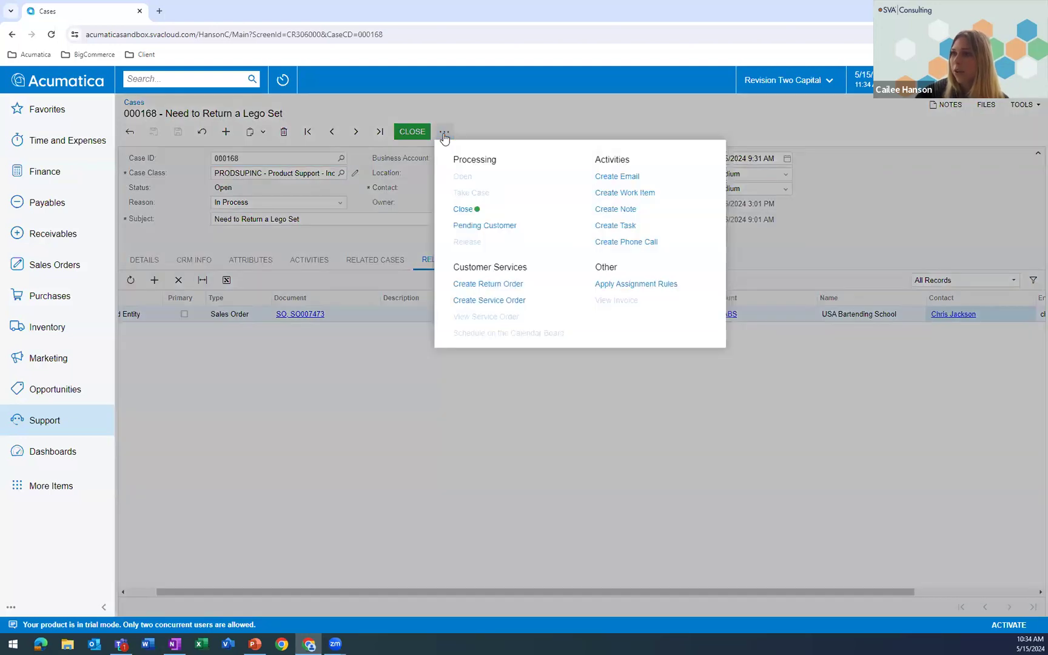
click(494, 286)
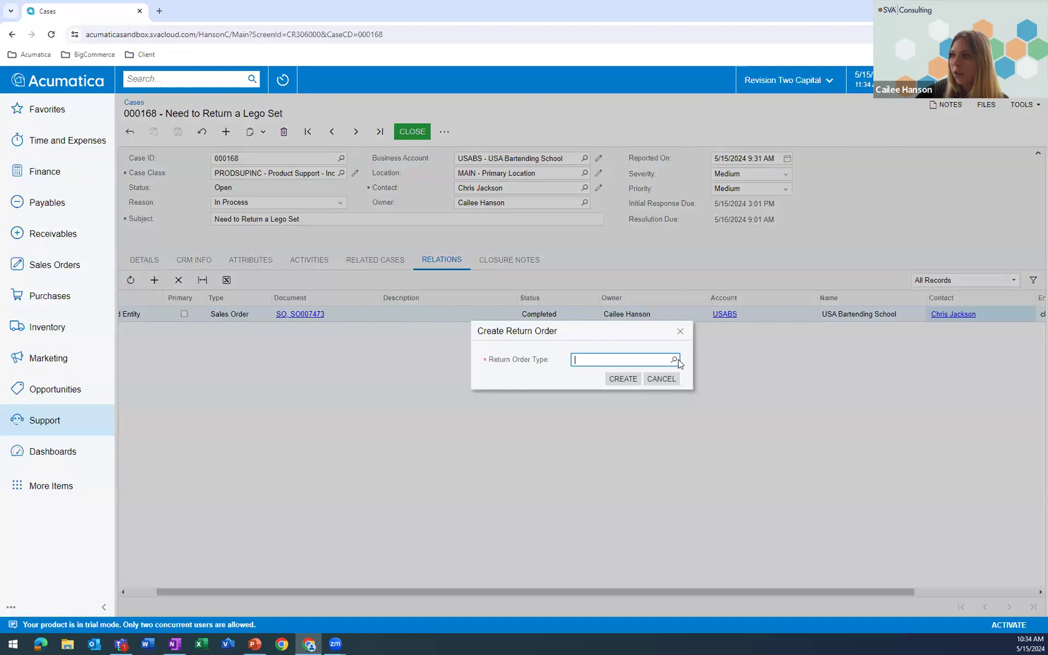
click(674, 360)
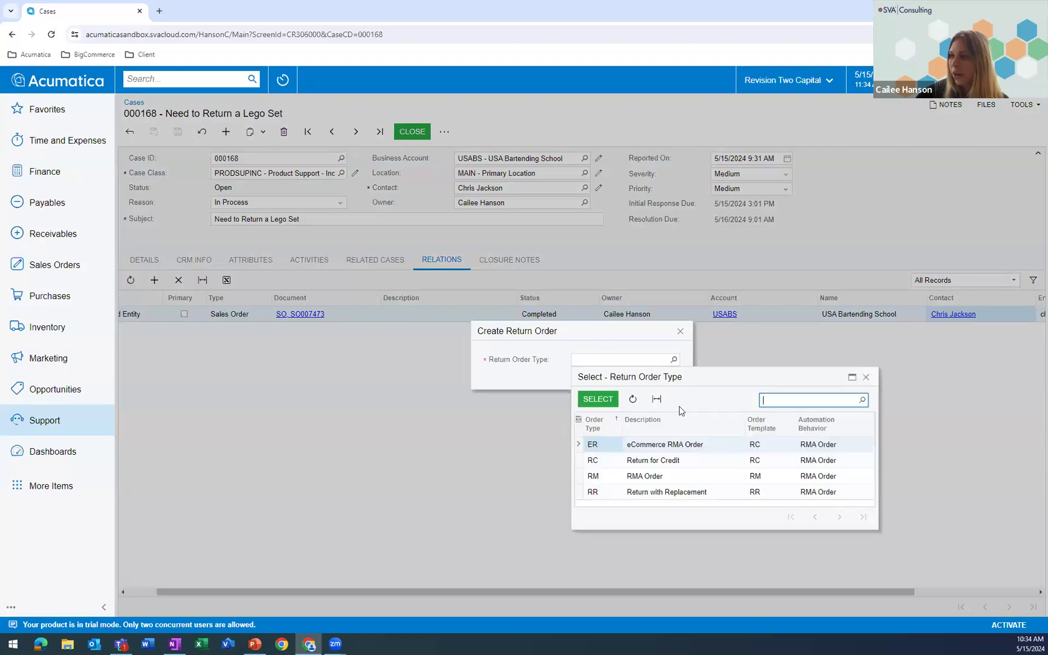
double_click(630, 476)
click(623, 379)
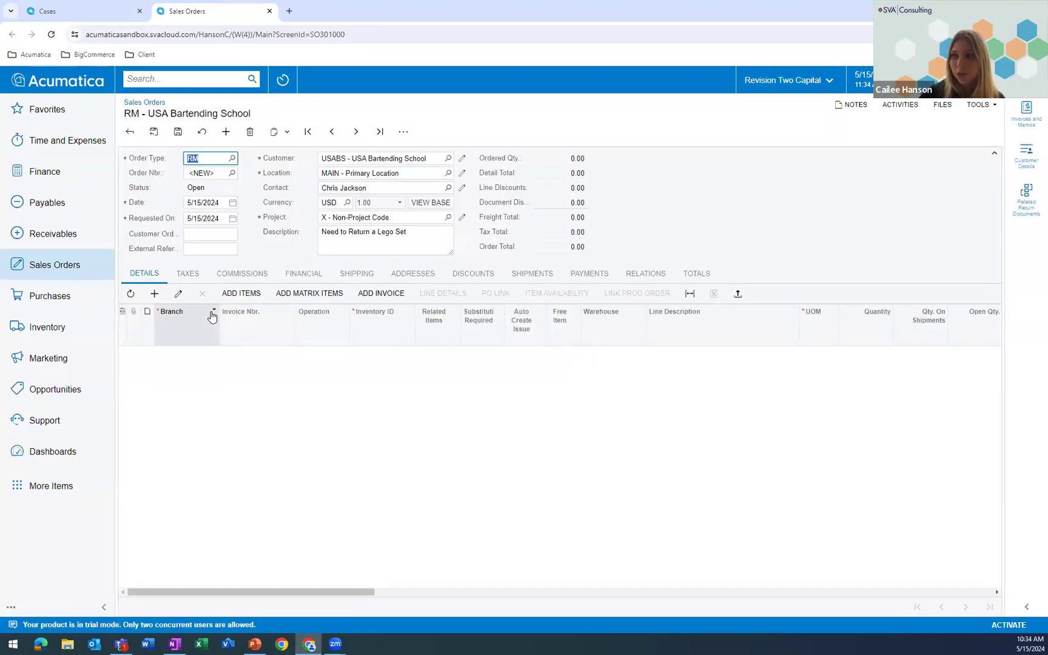
- Add a line for item AALEGO500 with quantity 9 to the return order and save the order
click(154, 293)
click(281, 358)
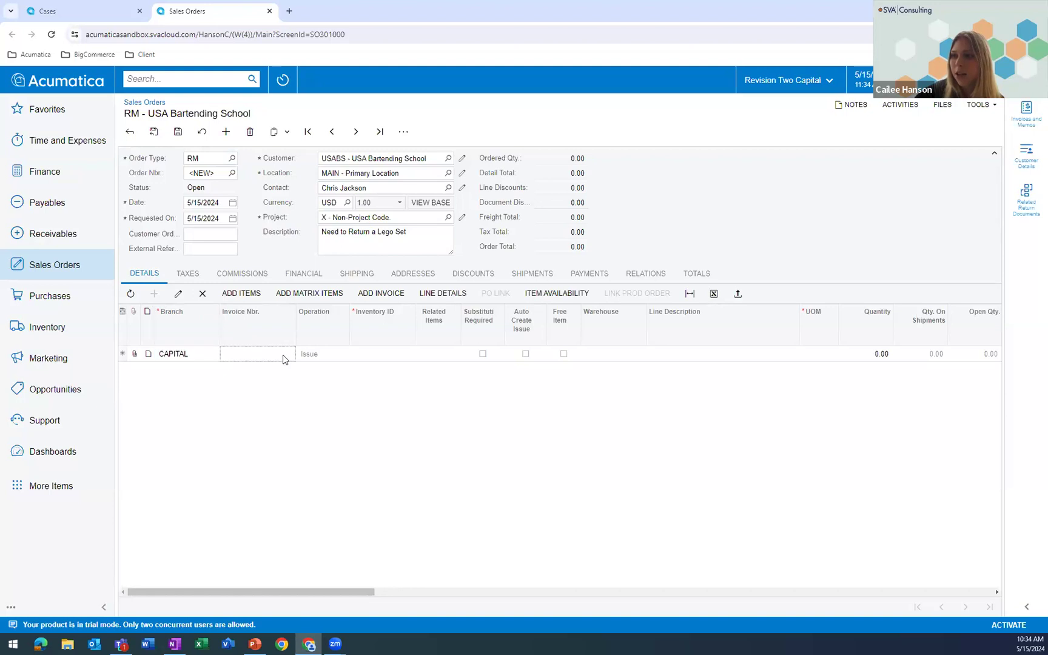
click(376, 354)
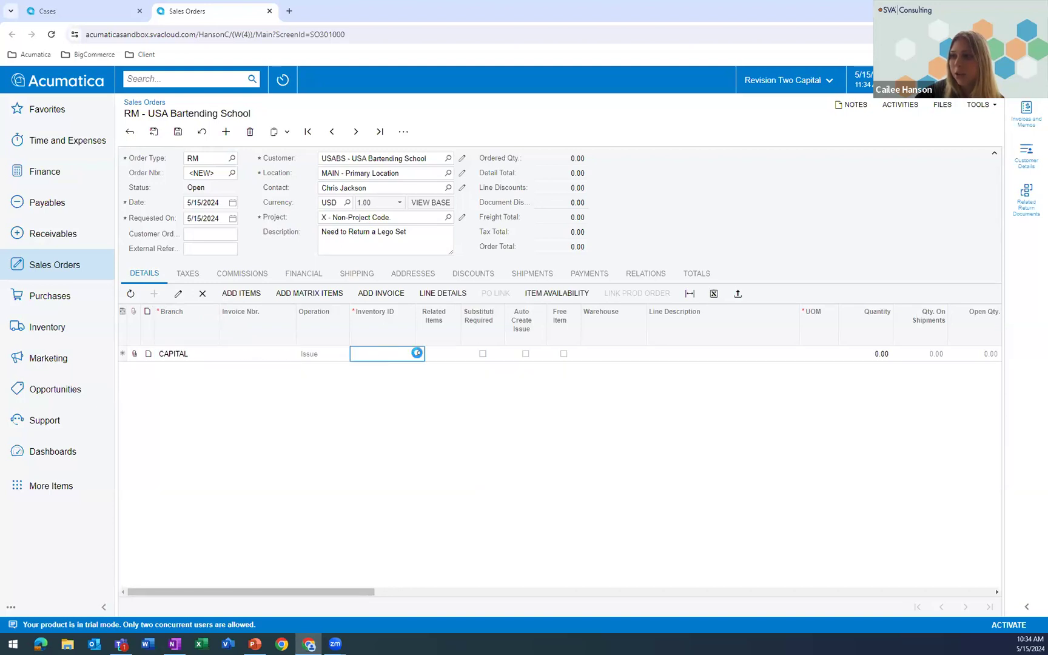
click(418, 353)
double_click(423, 464)
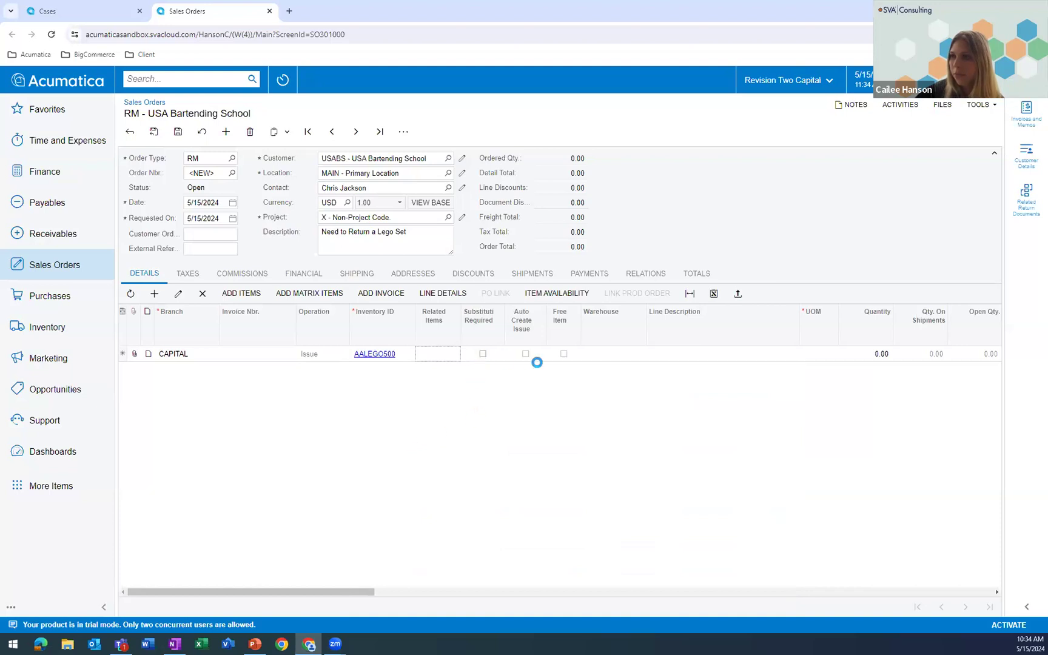
click(870, 356)
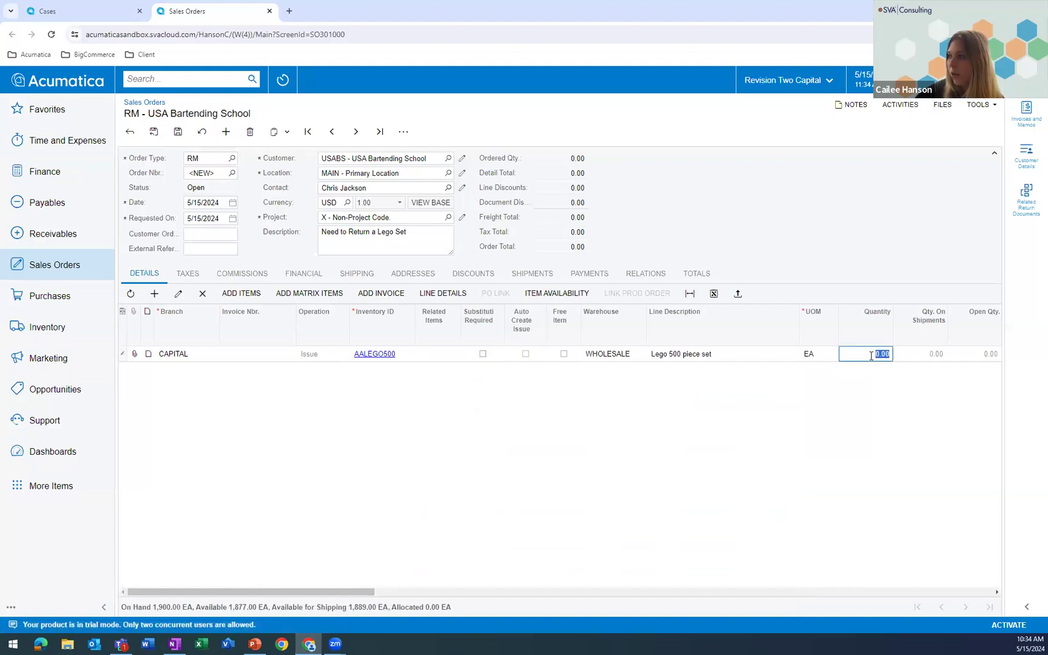
text(9)
click(871, 391)
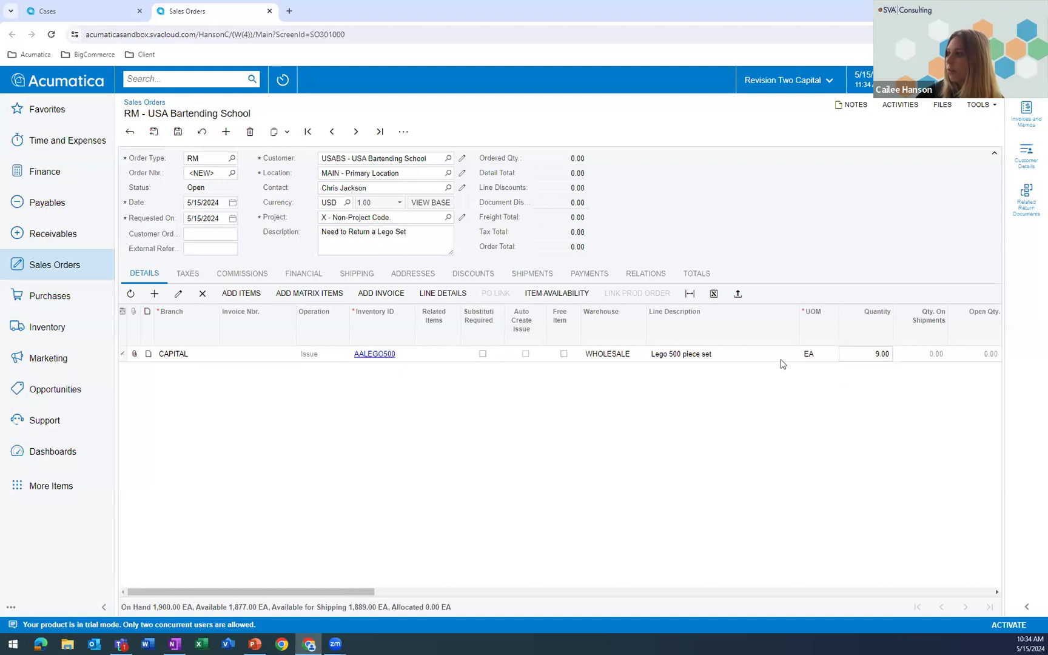
click(173, 132)
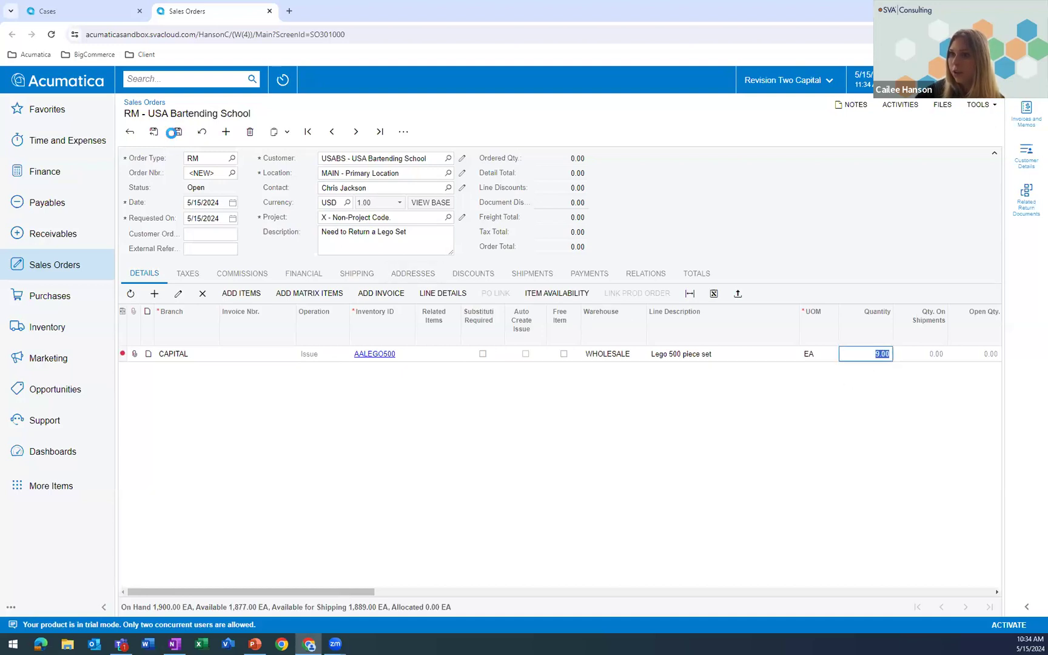
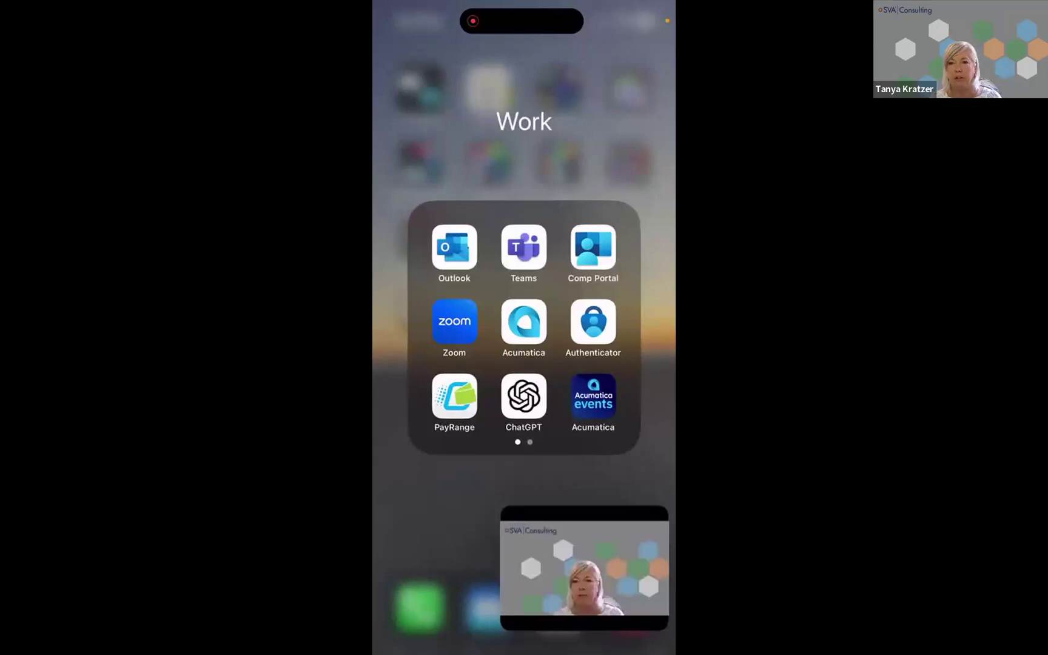
- Switch to the Acumatica mobile app in the phone's Work folder, tucking the floating video thumbnail out of the way
drag(584, 568, 667, 549)
click(524, 516)
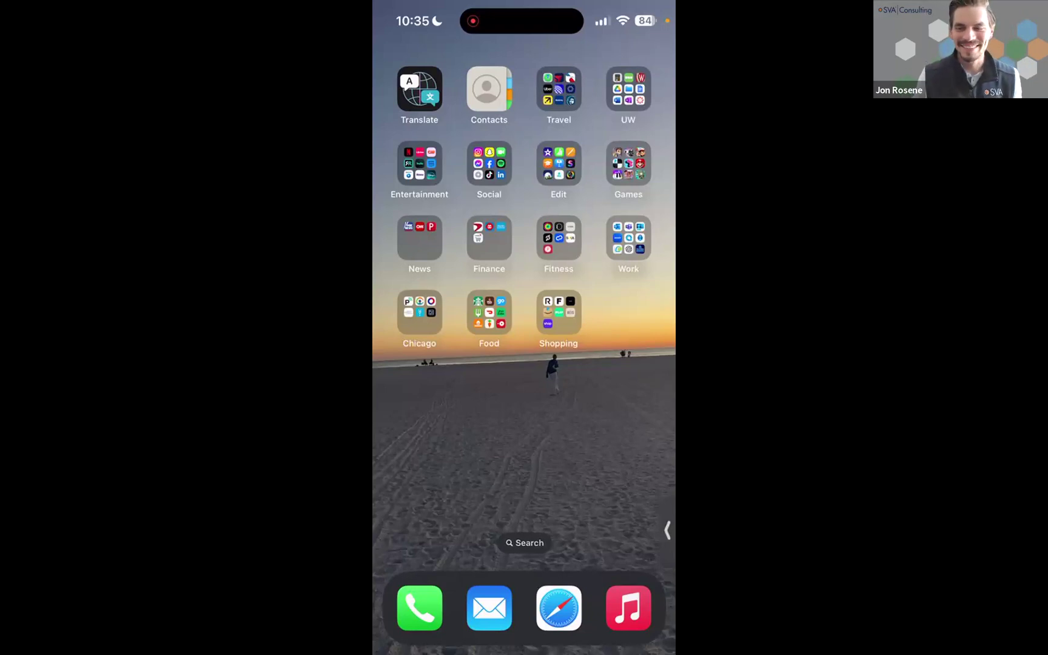
click(629, 238)
click(524, 321)
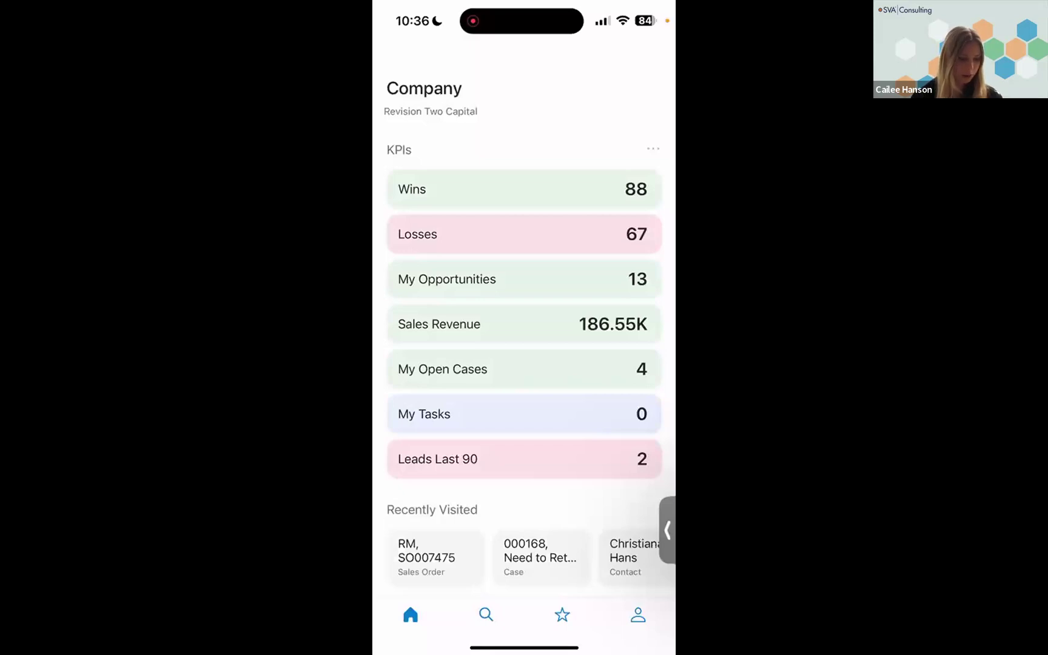
- Review the company home screen's KPIs, favorites and workspaces, and look at the screens offered in the CRM workspace
scroll(524, 327, down, 3)
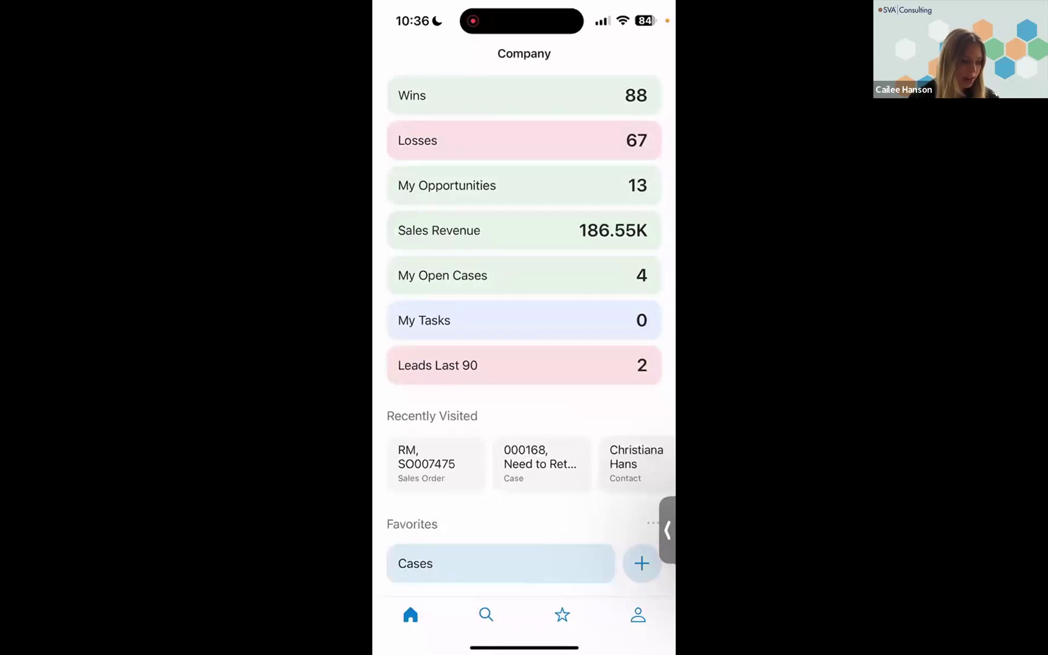
scroll(524, 327, up, 3)
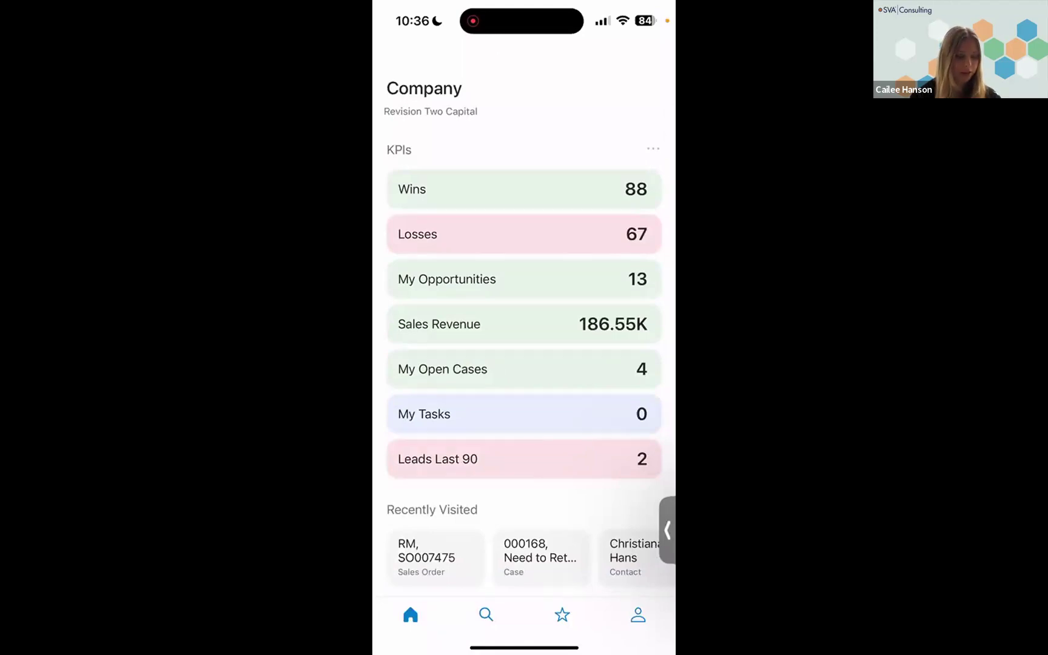
scroll(524, 328, down, 5)
scroll(523, 328, down, 8)
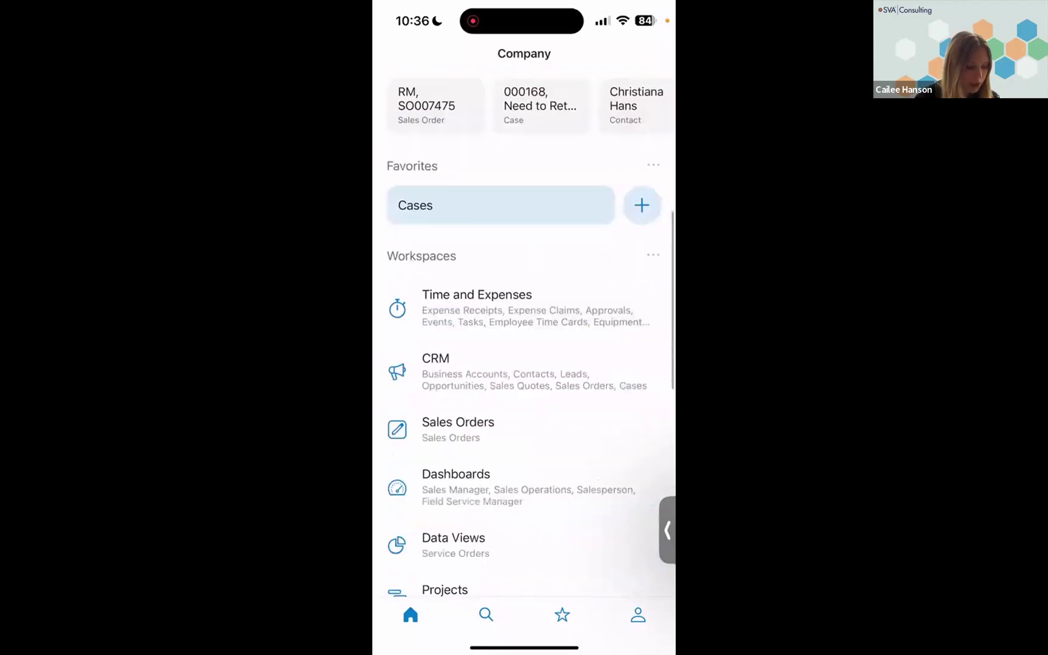
click(460, 367)
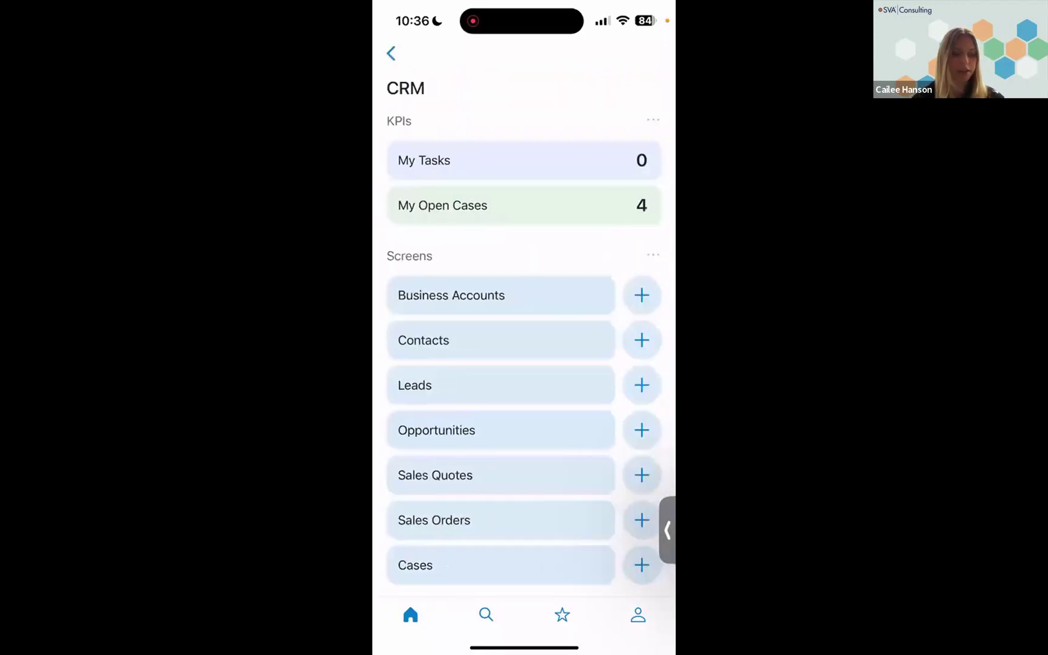
click(391, 53)
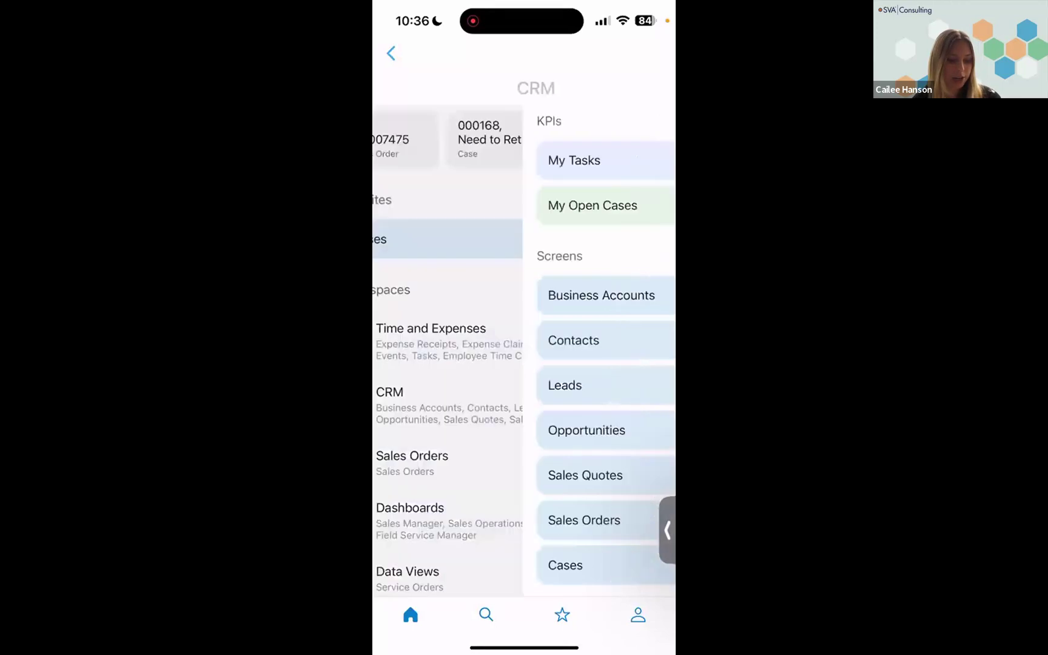
- Examine the KPI tiles and the My Pipeline funnel on the Salesperson dashboard, and return to the company home screen
click(444, 339)
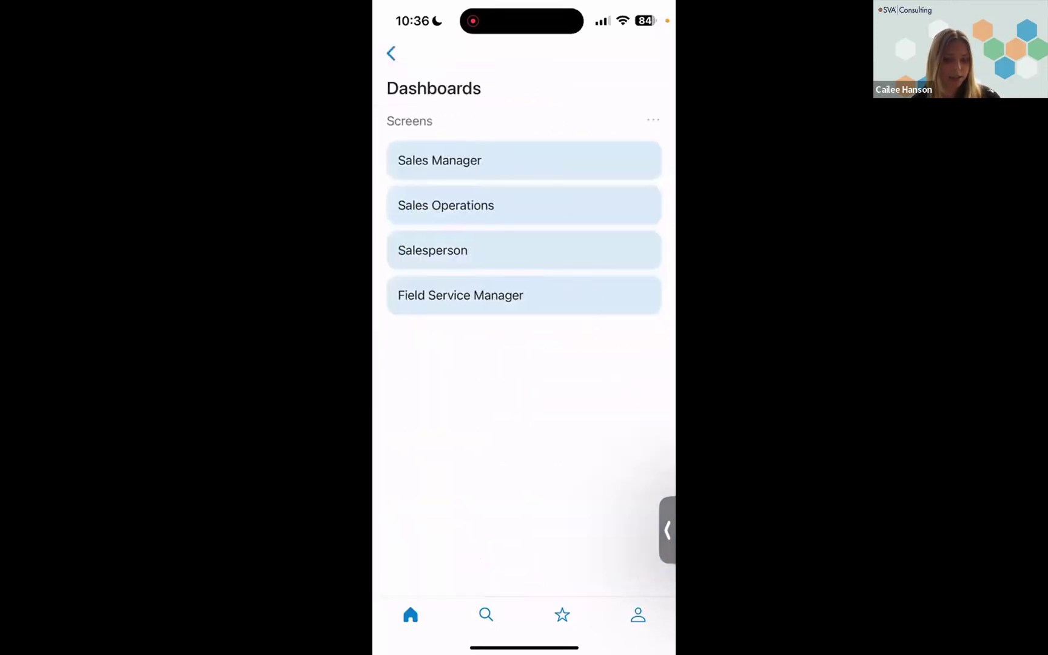
click(433, 250)
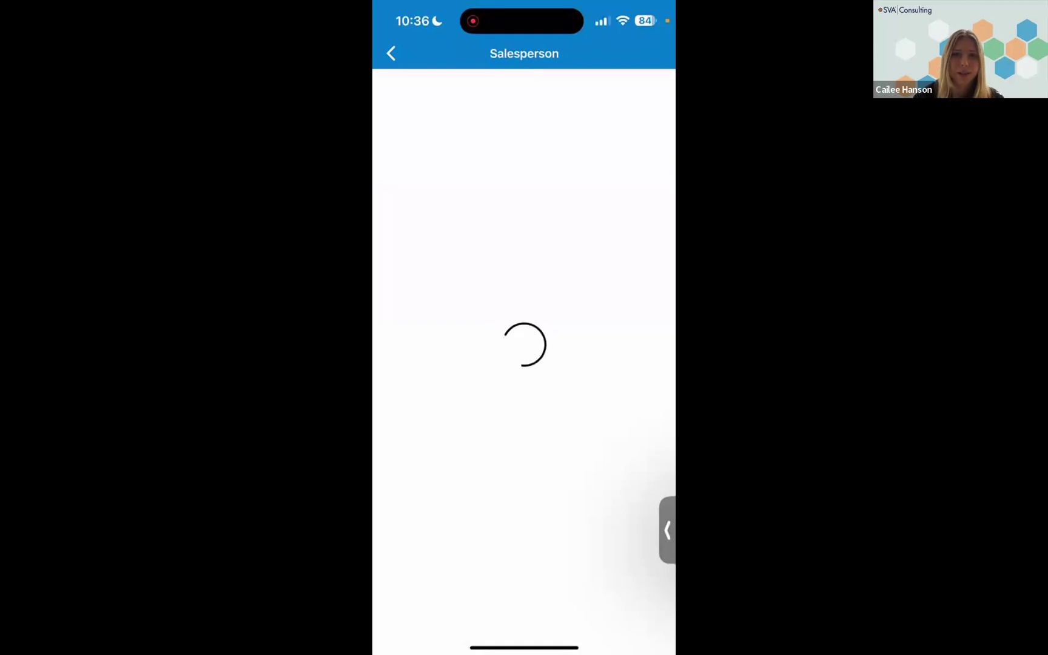
scroll(524, 349, down, 3)
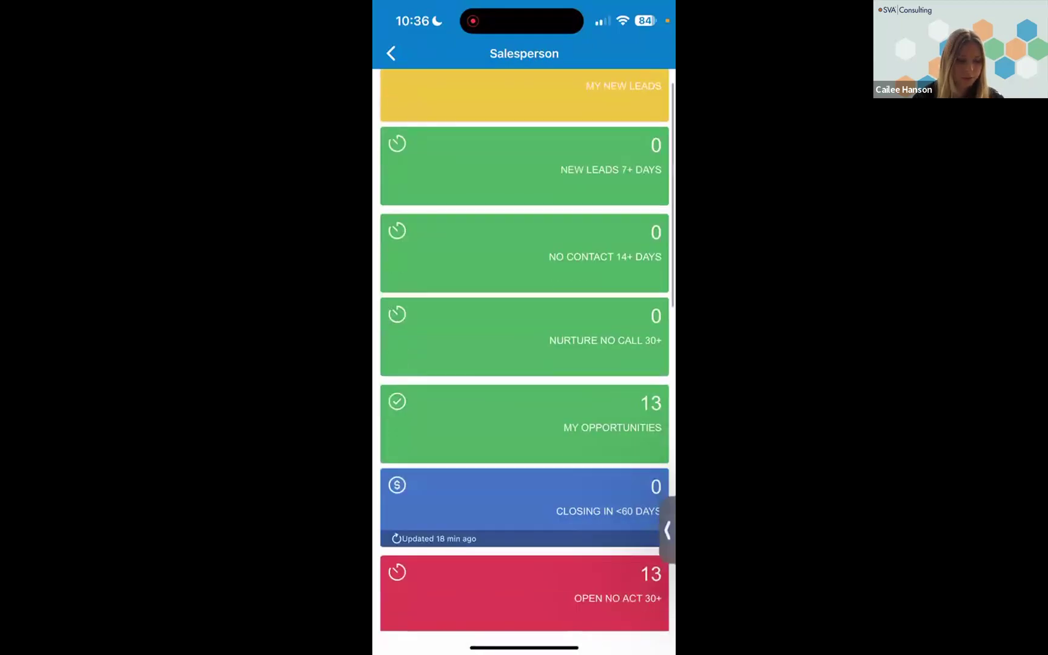
scroll(524, 349, down, 10)
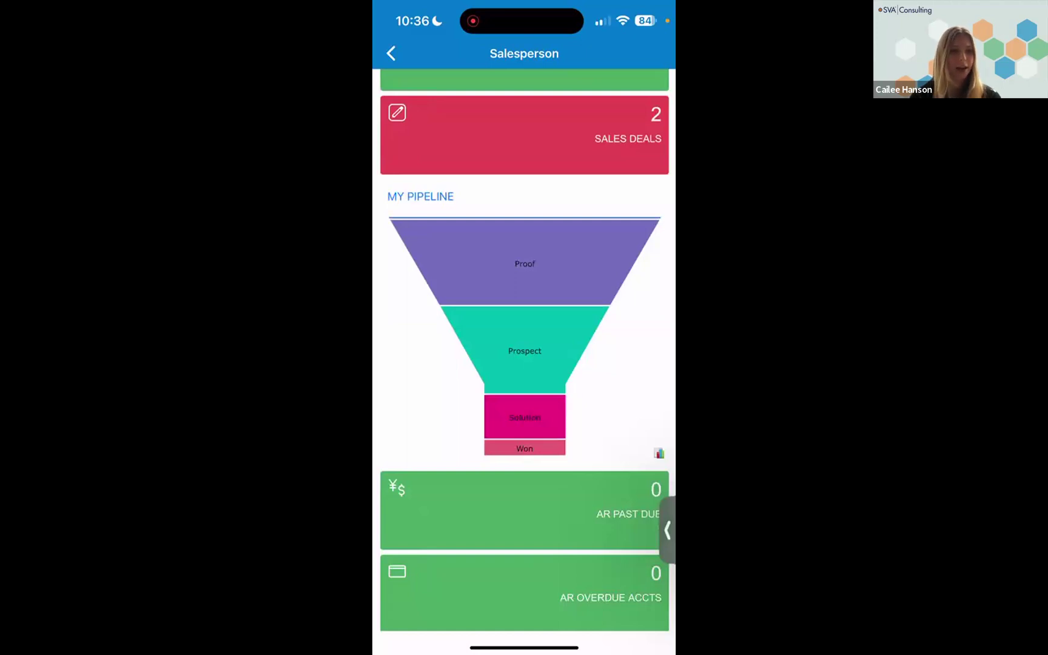
scroll(524, 356, up, 1)
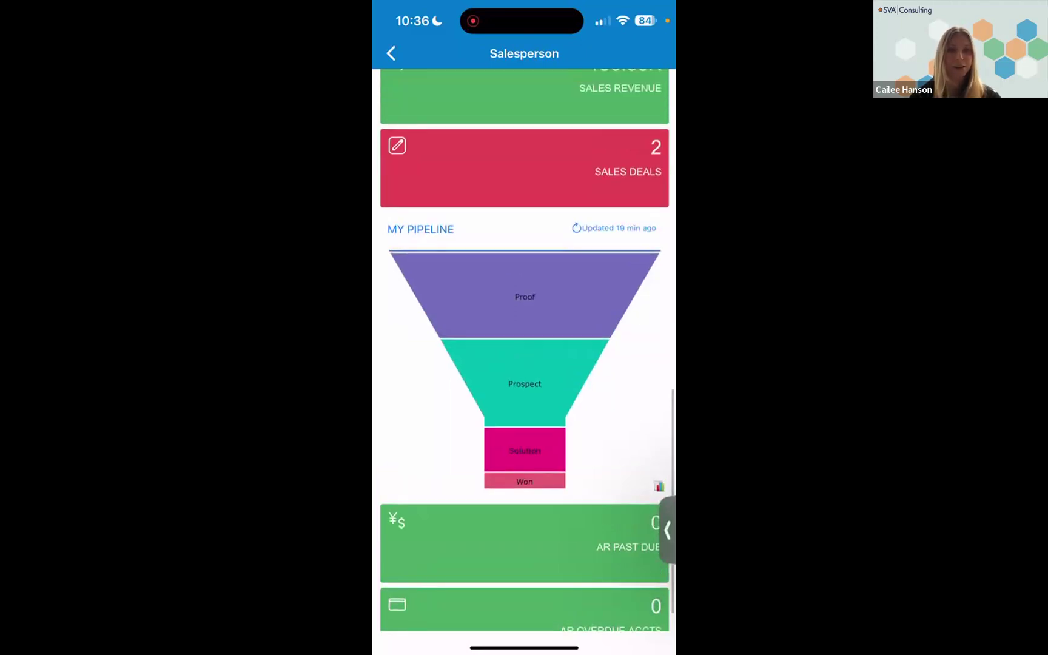
scroll(524, 356, up, 2)
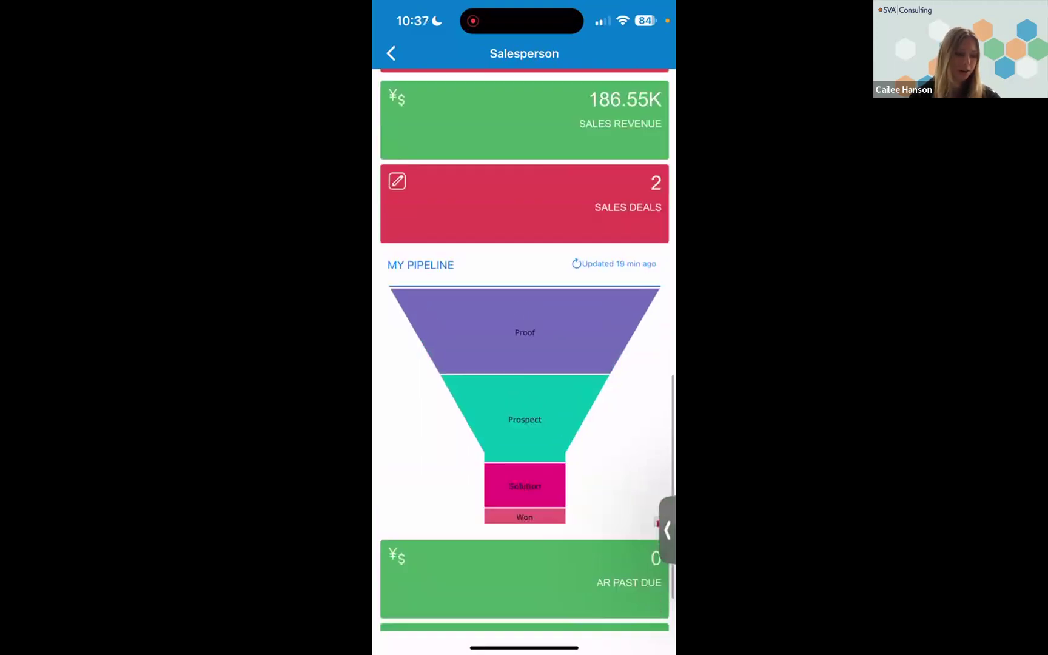
click(391, 54)
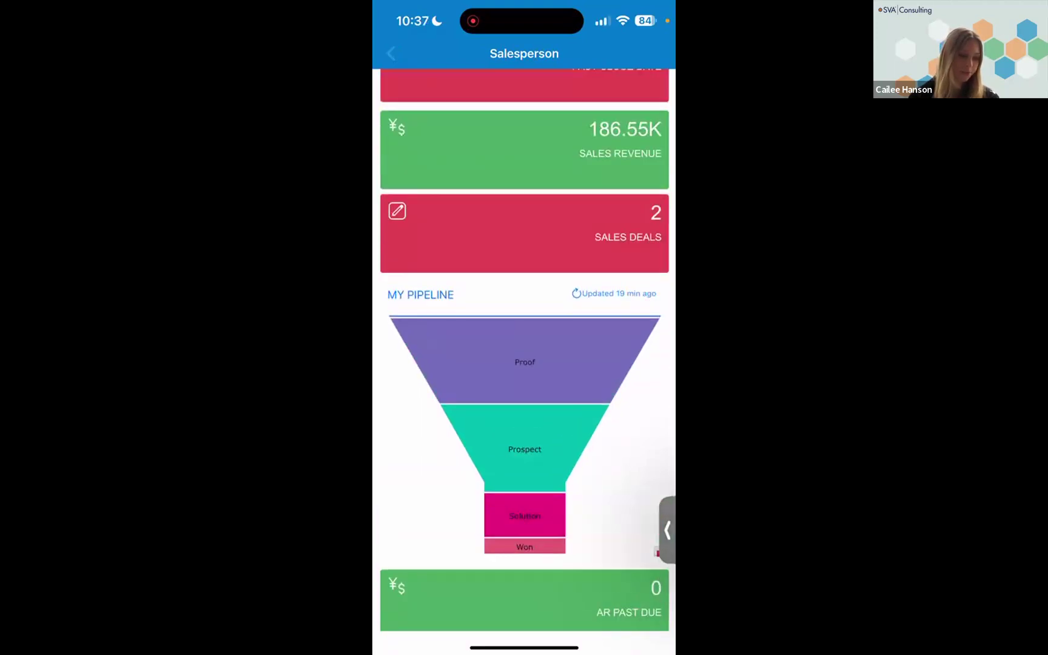
click(391, 53)
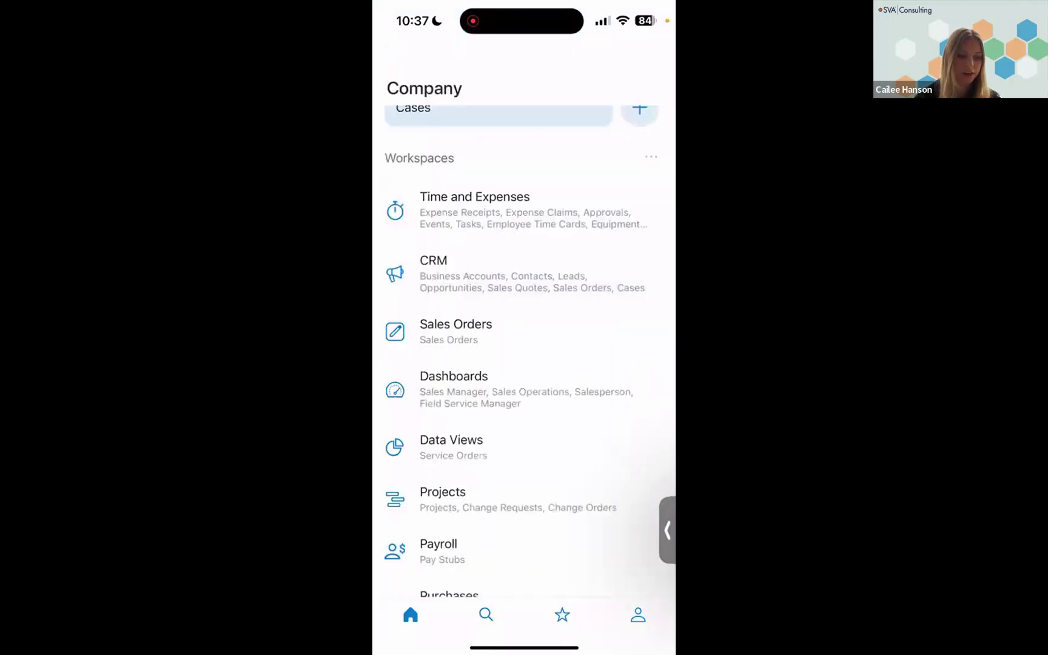
- Open the Alta Ace business account from the CRM workspace and display its activities
click(524, 272)
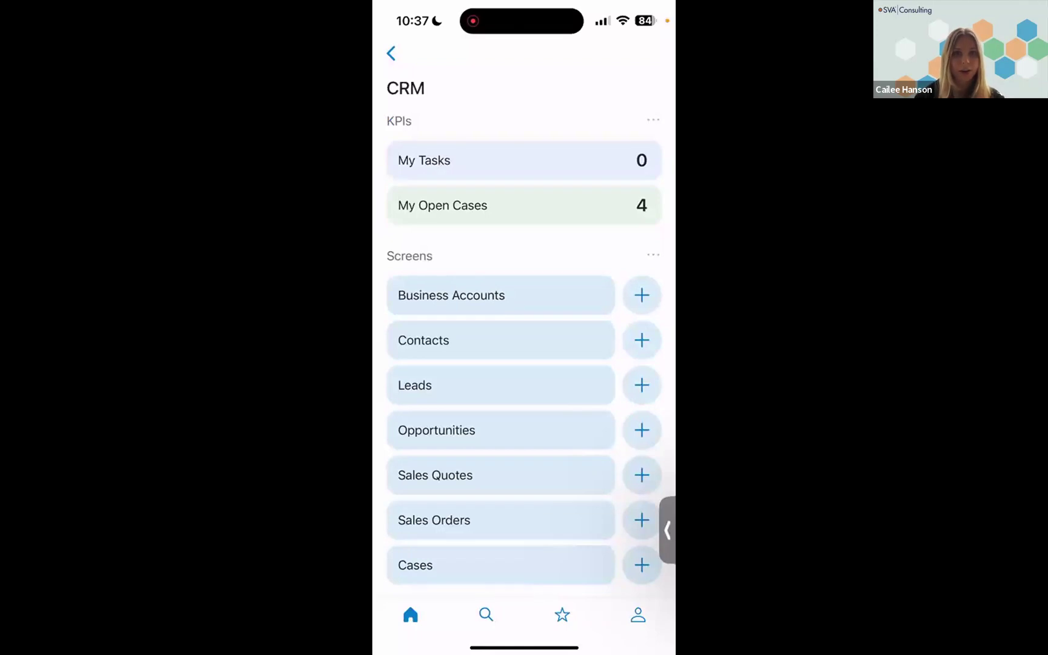
click(451, 296)
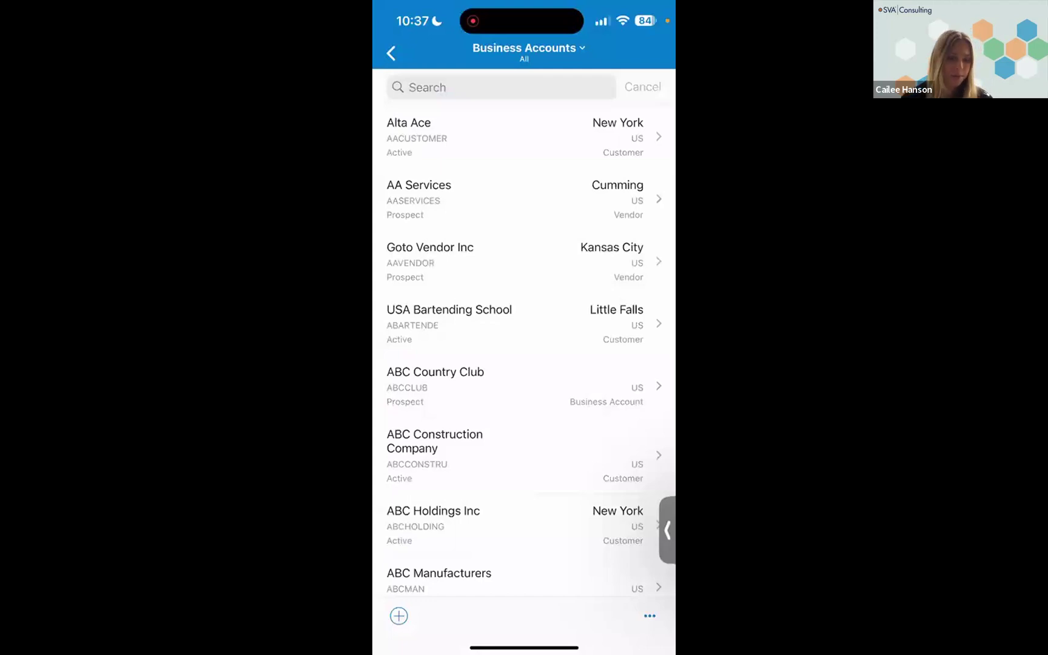
click(524, 137)
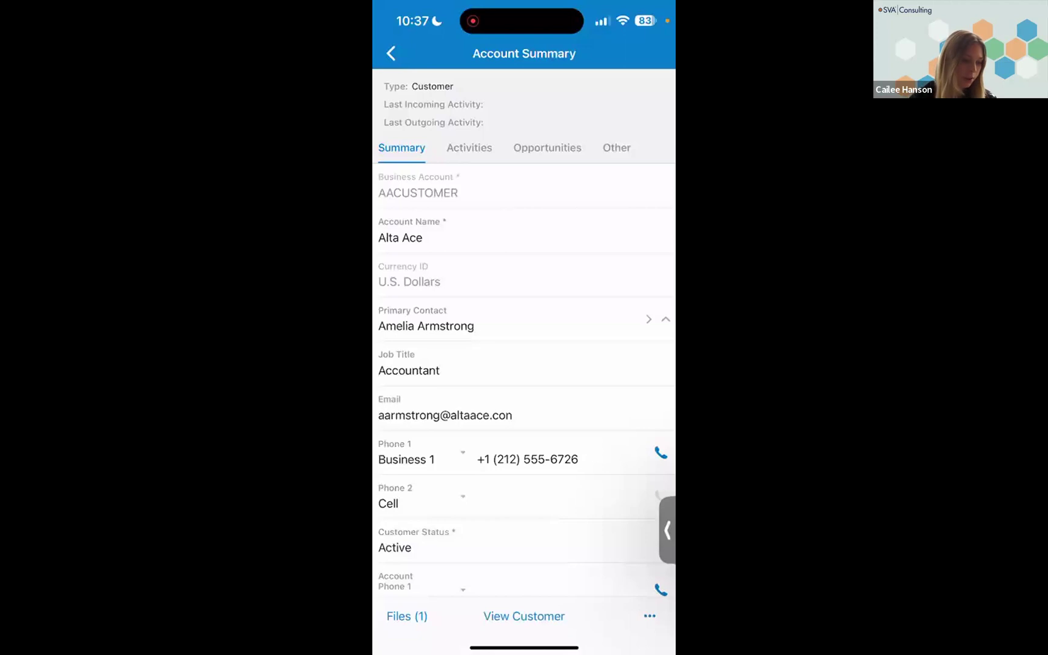
click(469, 148)
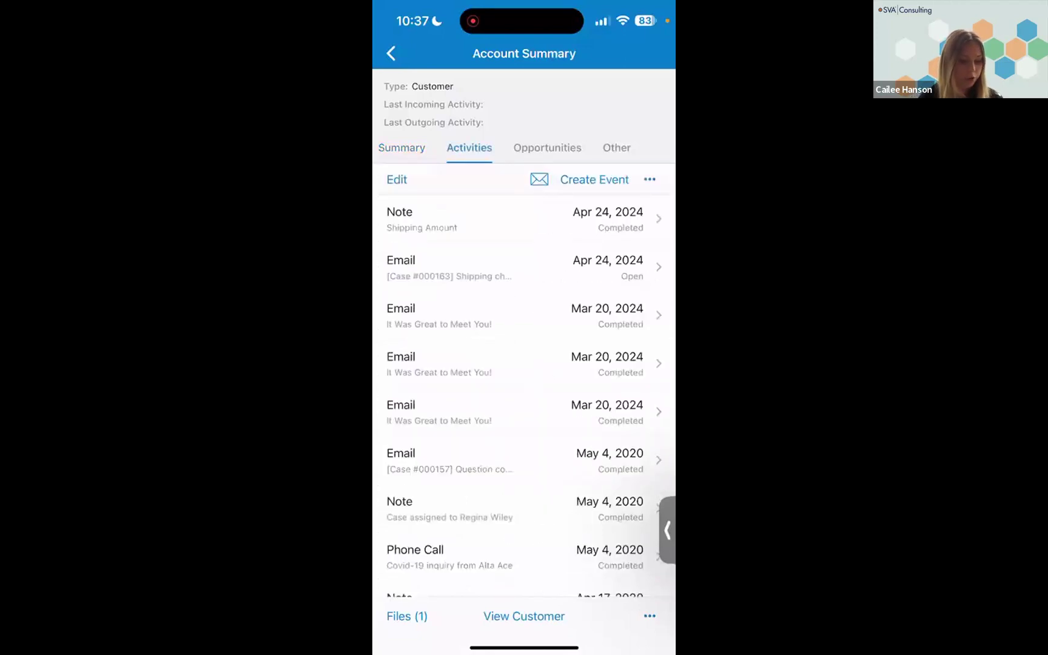
- Create a note on the Alta Ace account with the summary "Met with this customer yesterday.", save it, and return to the CRM workspace
click(650, 180)
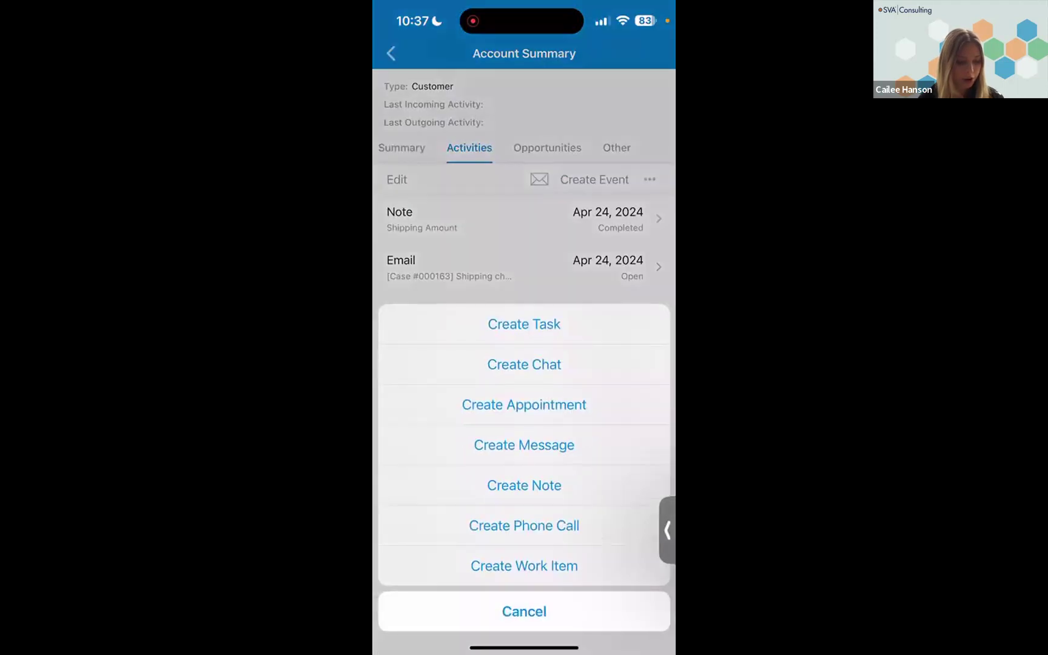
click(524, 485)
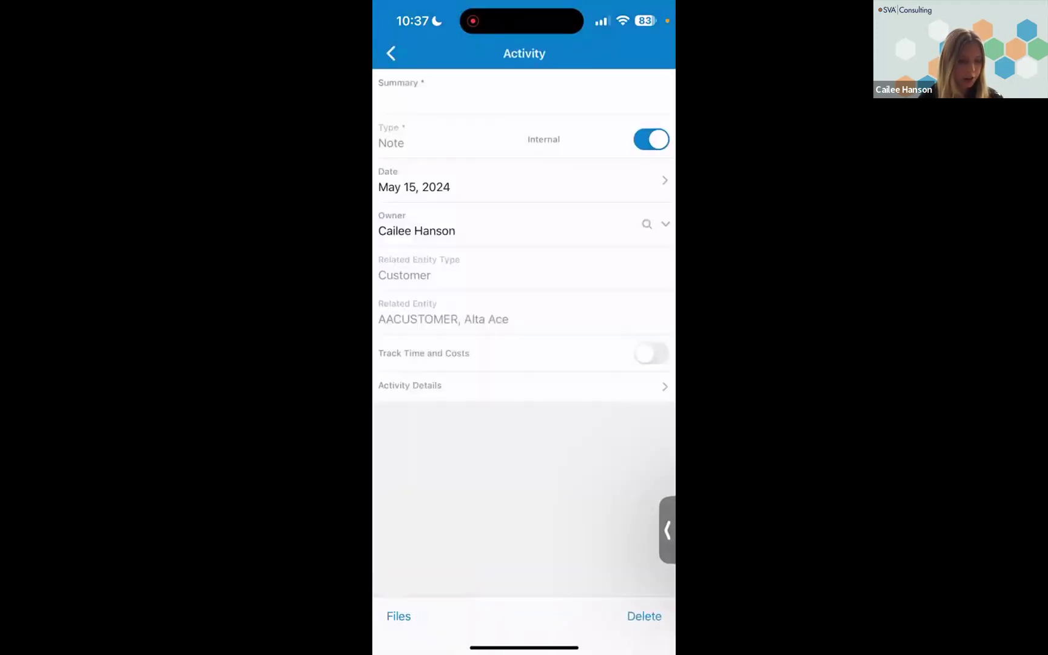
click(425, 99)
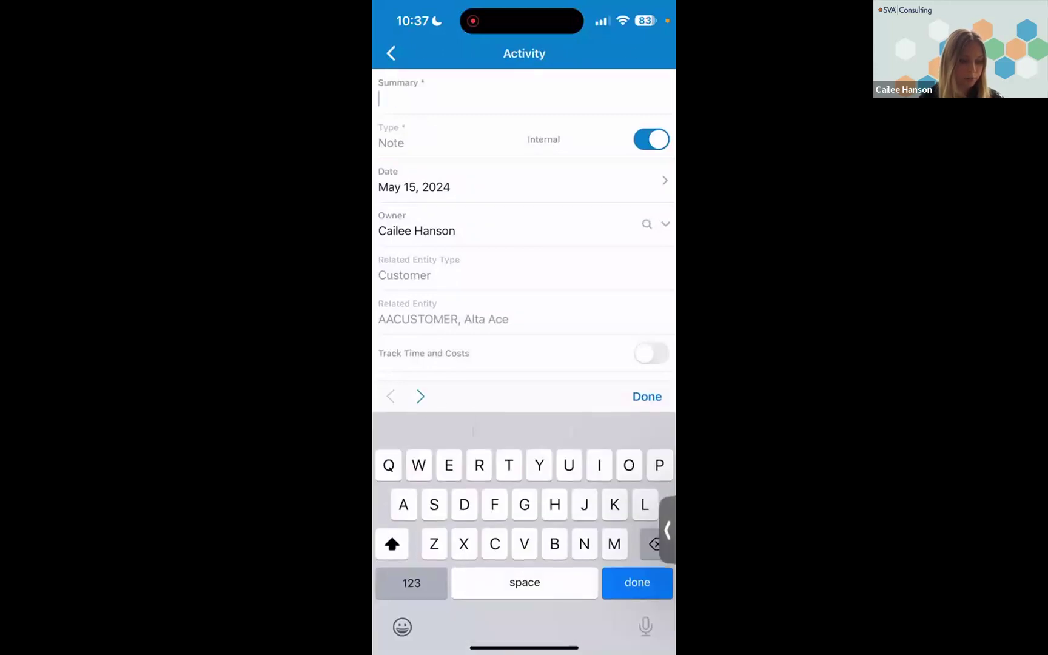
text(Met with this cu)
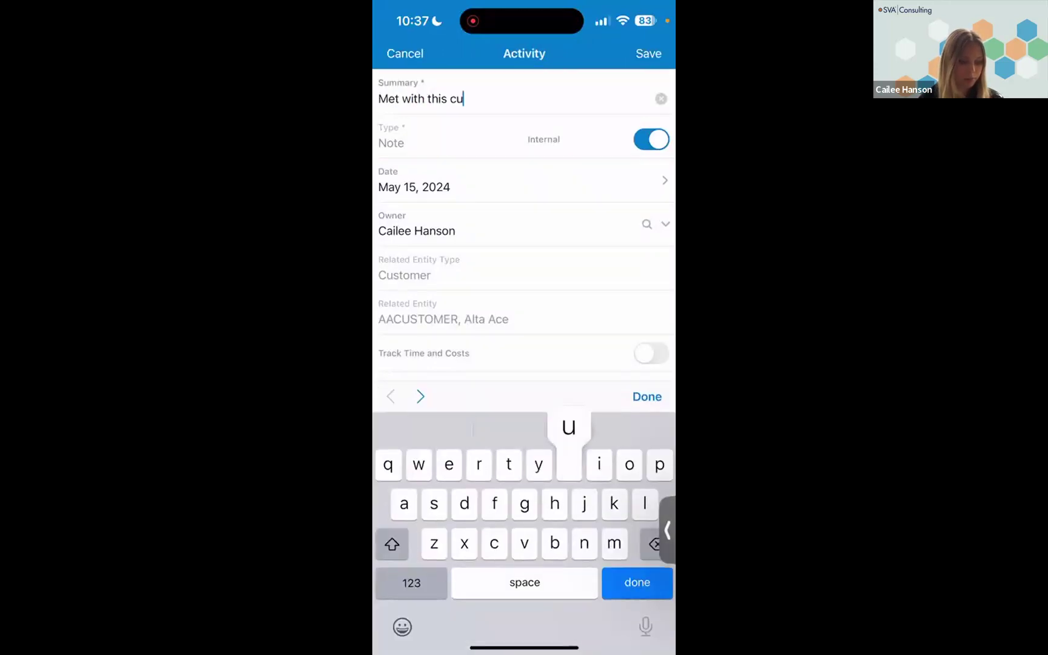
text(stomse yeatwrday)
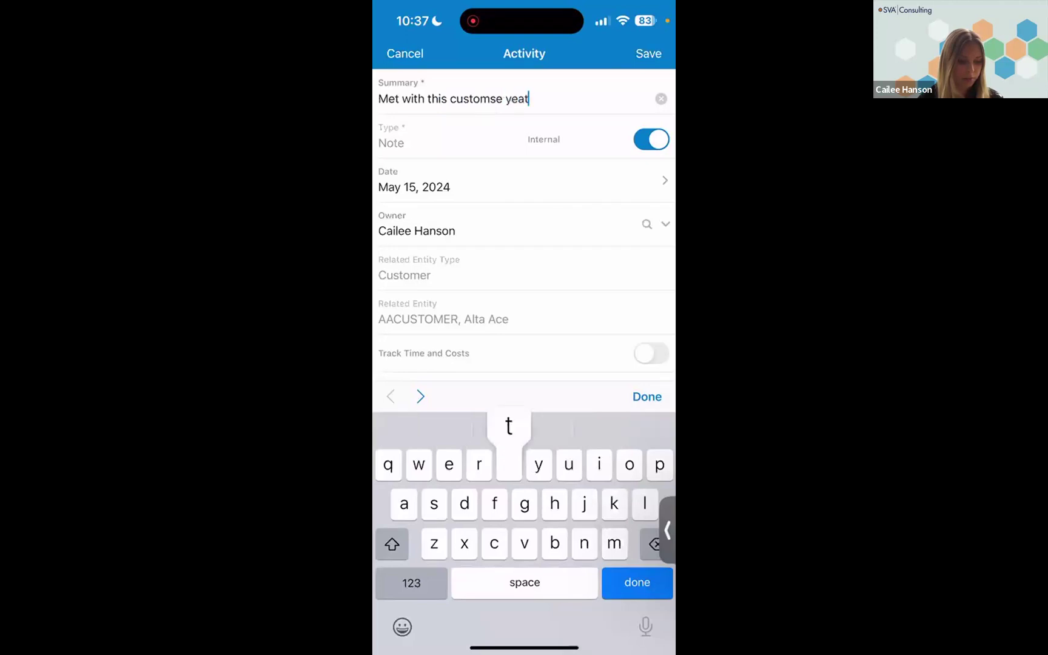
key(BackSpace)
key(BackSpace)
key(BackSpace)
key(BackSpace)
key(BackSpace)
key(BackSpace)
key(BackSpace)
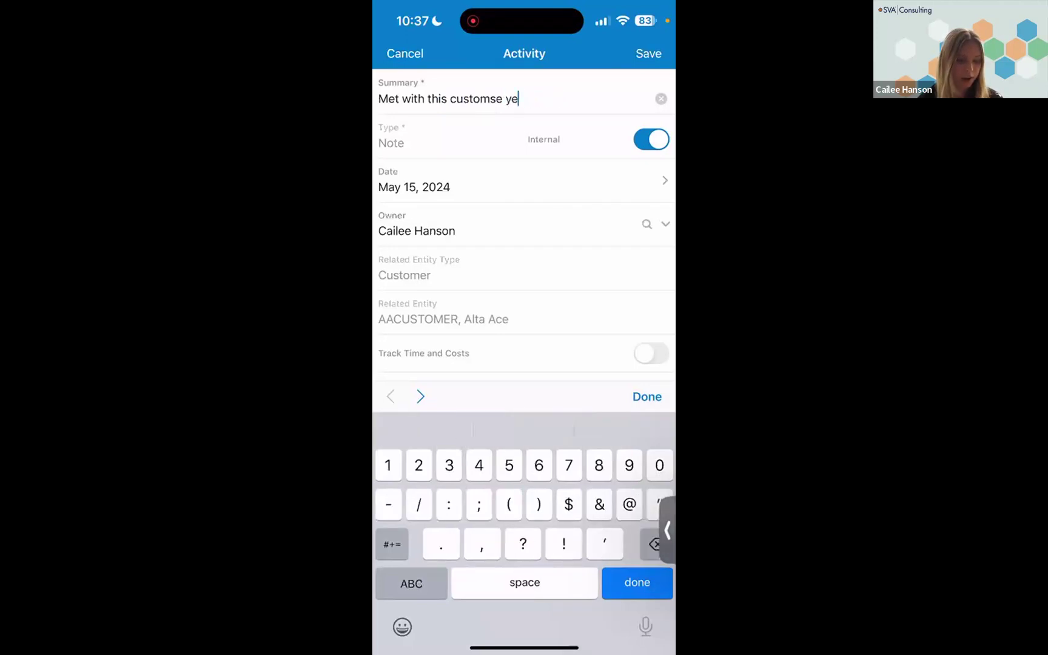
click(411, 583)
key(BackSpace)
key(BackSpace)
key(BackSpace)
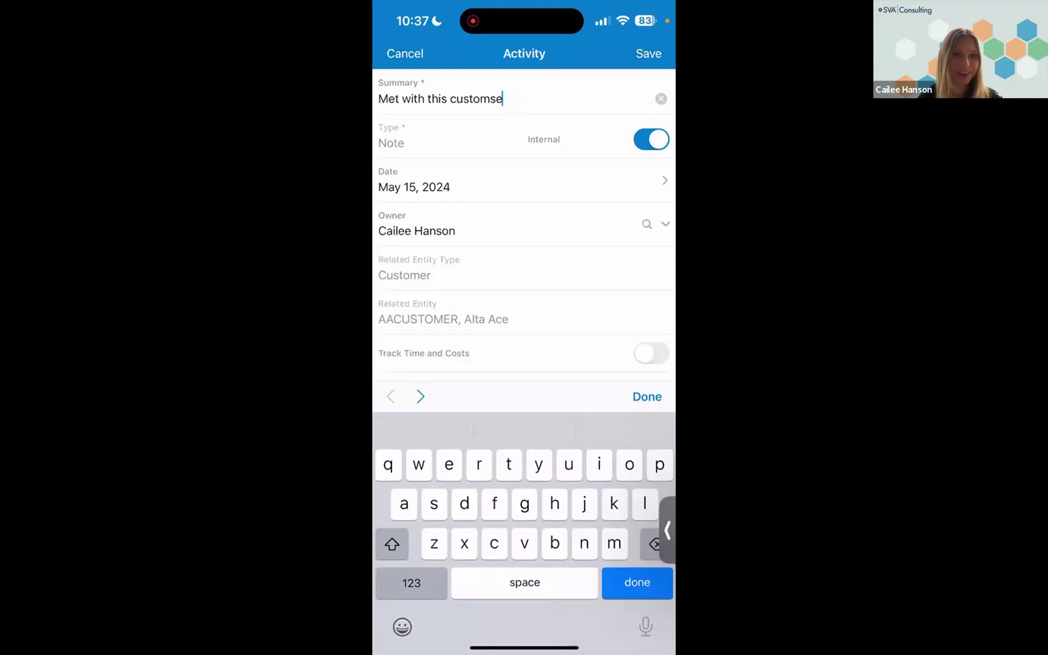
key(BackSpace)
key(BackSpace)
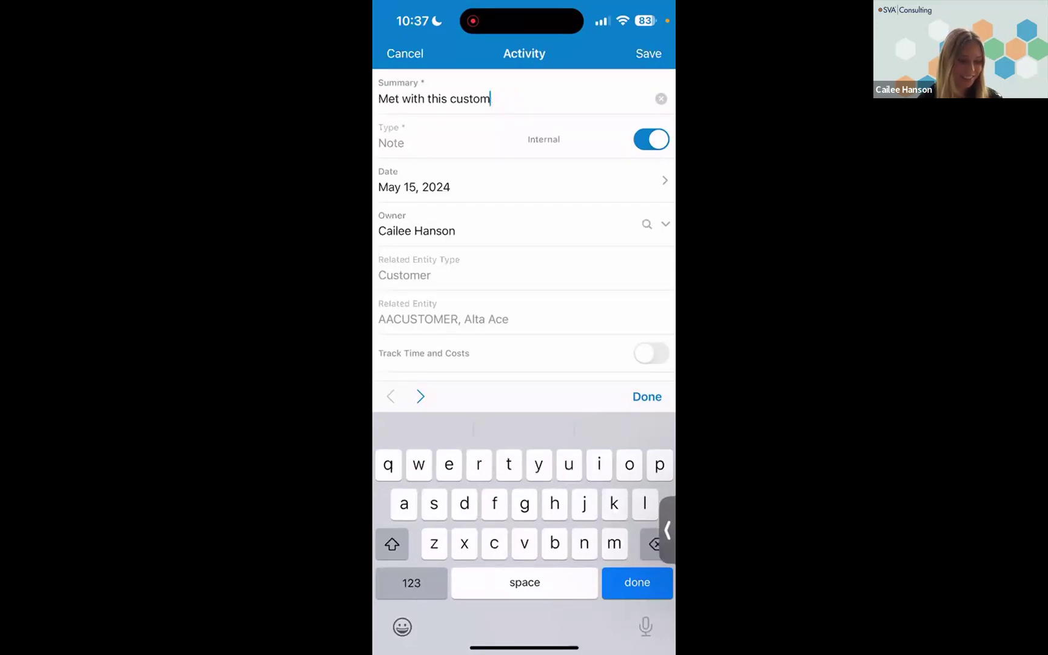
text(er yesterday)
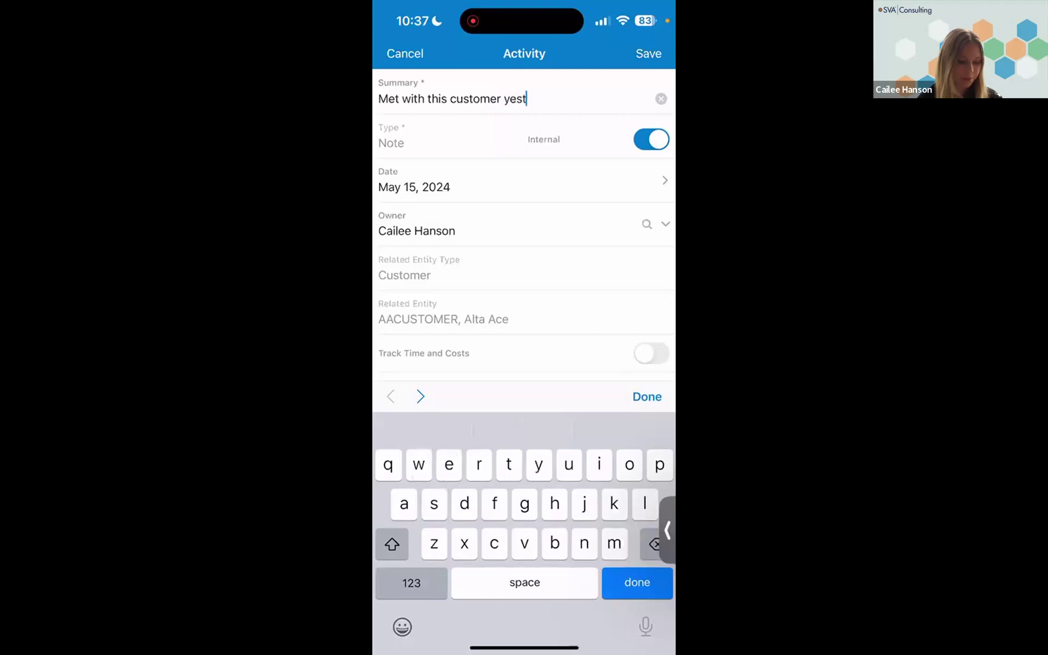
click(411, 583)
text(.)
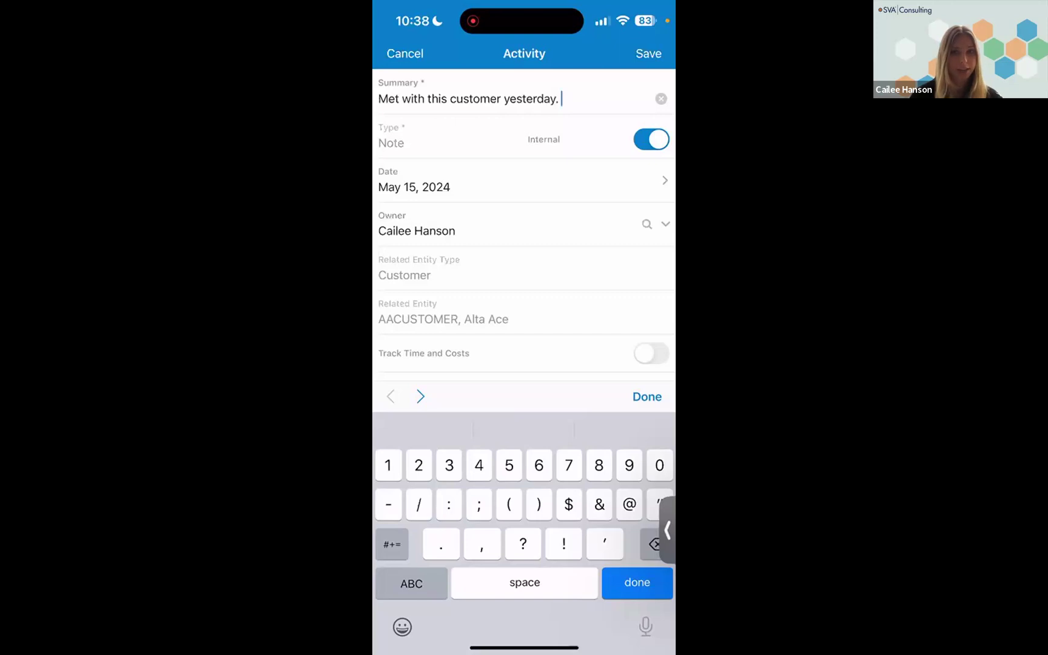
key(Return)
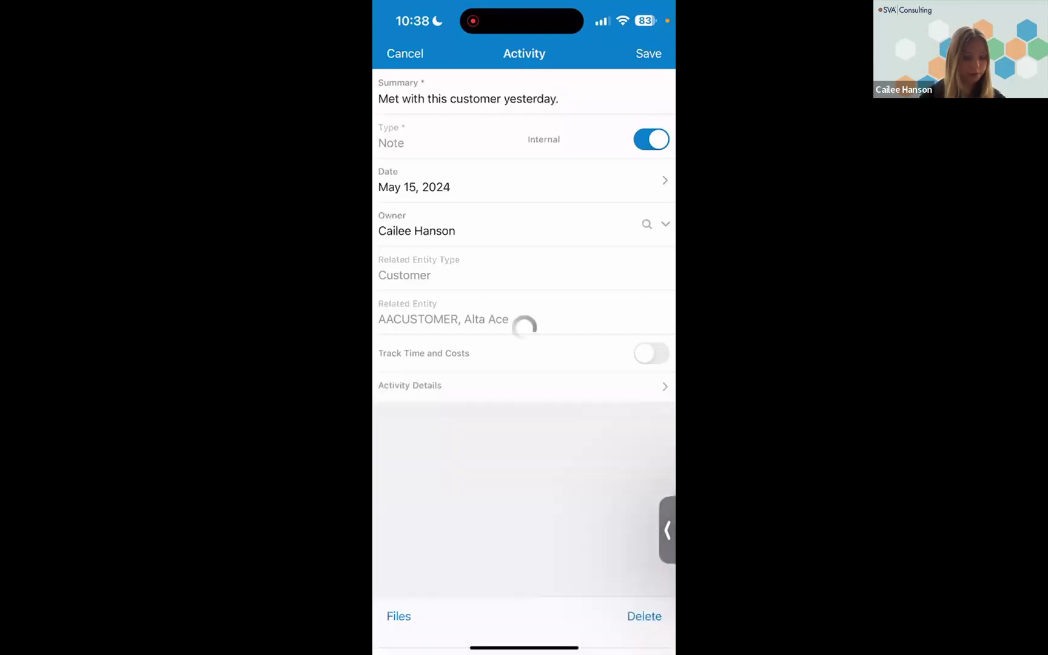
click(648, 53)
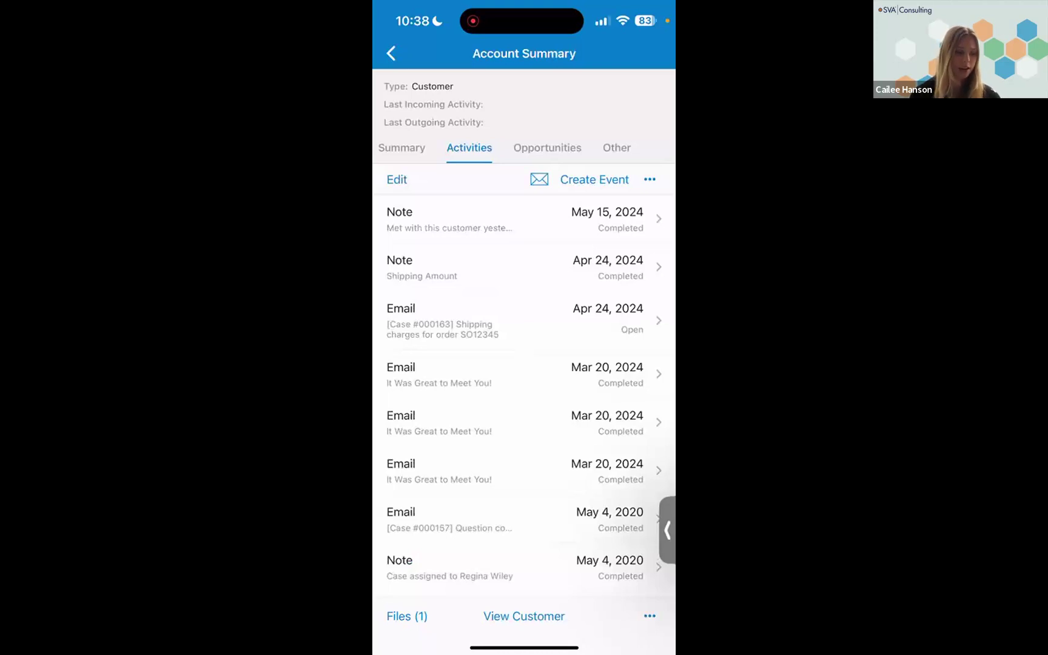
click(391, 53)
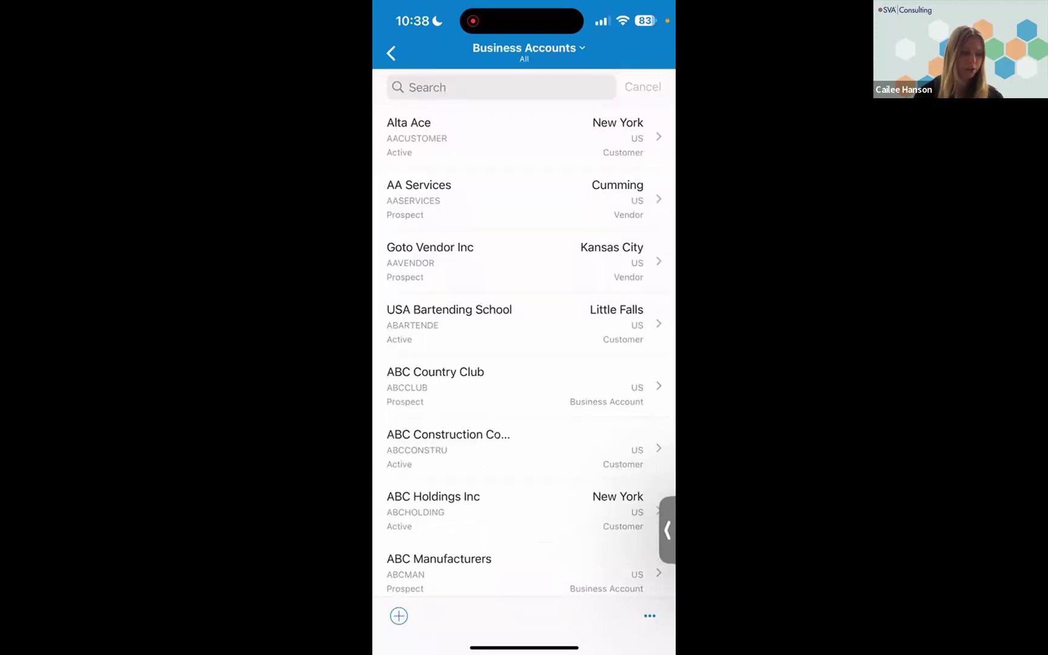
click(391, 53)
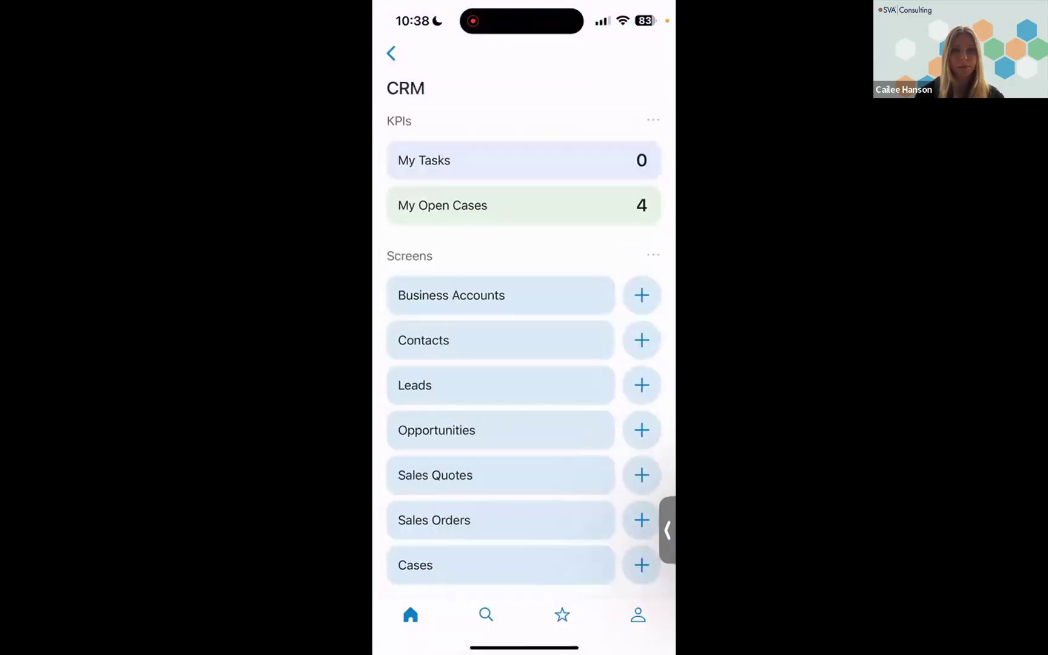